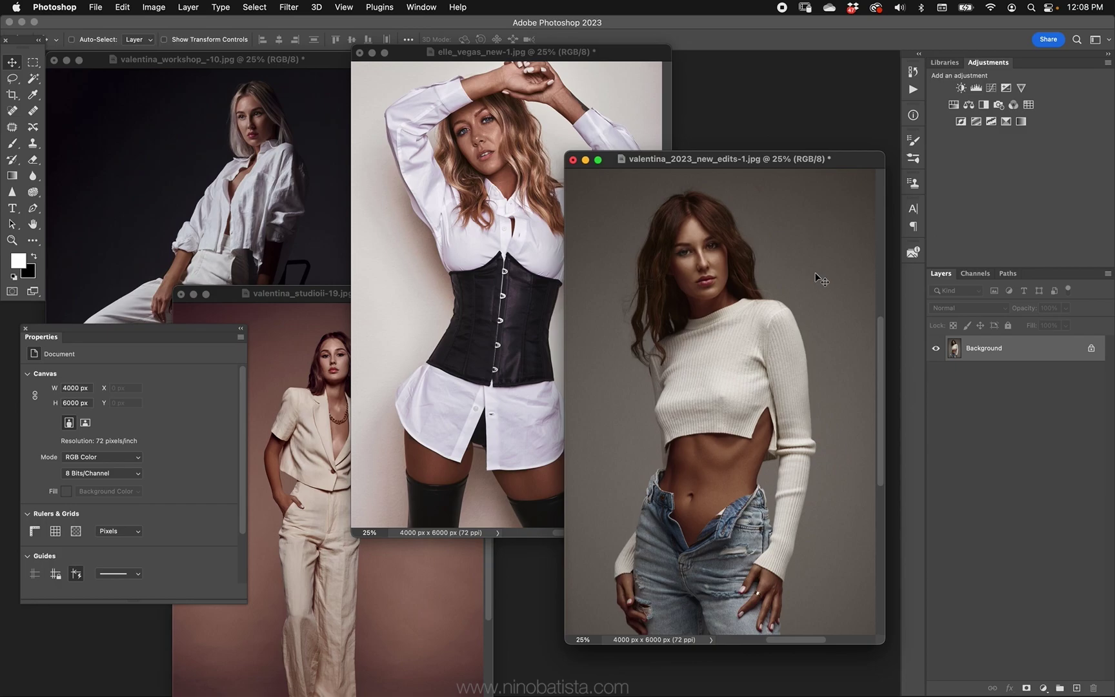
Show elle_vegas_new-1.jpg on its own in full-screen mode and add a Gradient Map adjustment layer above the Background
{"action": "left_click", "coordinate": [482, 351]}
{"action": "key", "text": "f"}
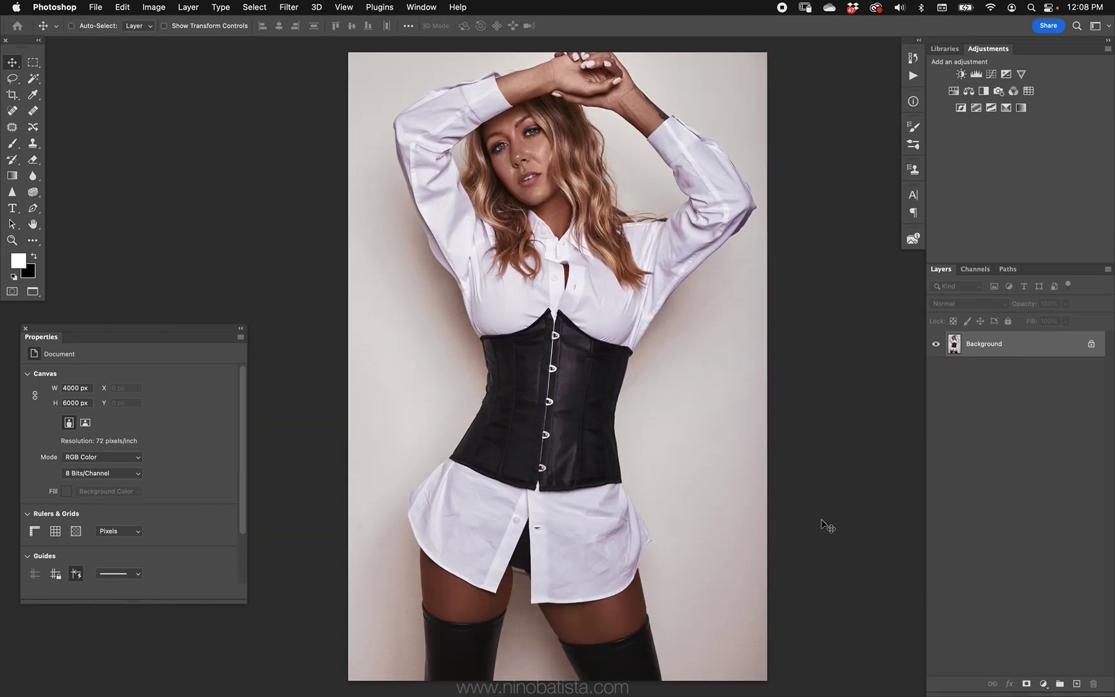
{"action": "left_click", "coordinate": [1043, 683]}
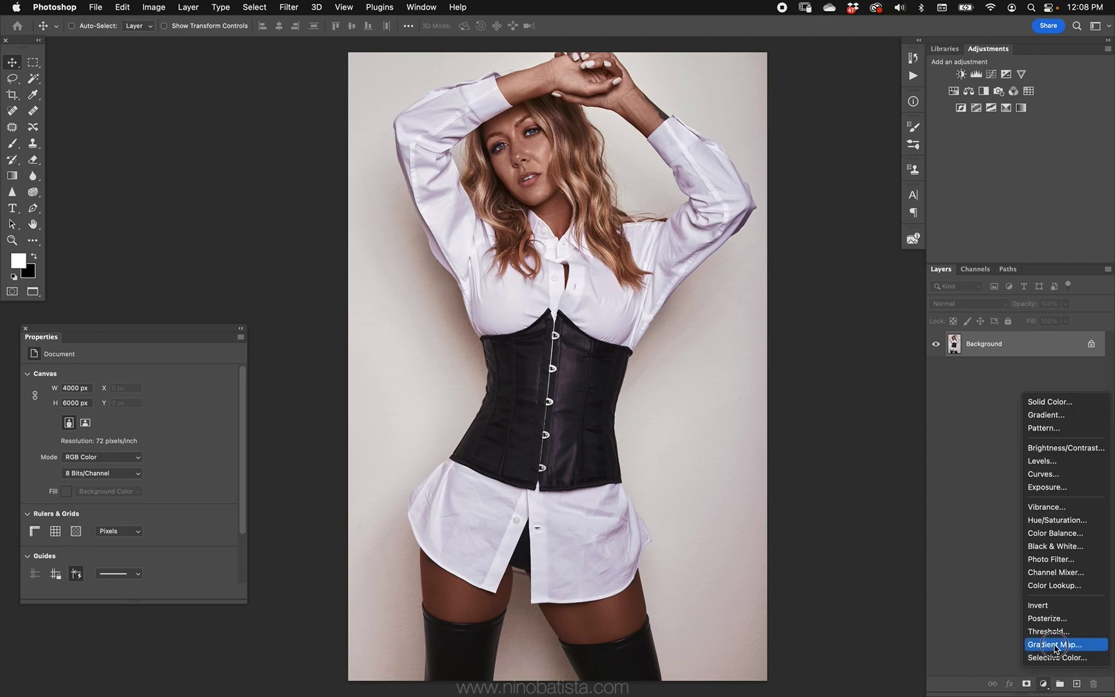
{"action": "left_click", "coordinate": [1055, 645]}
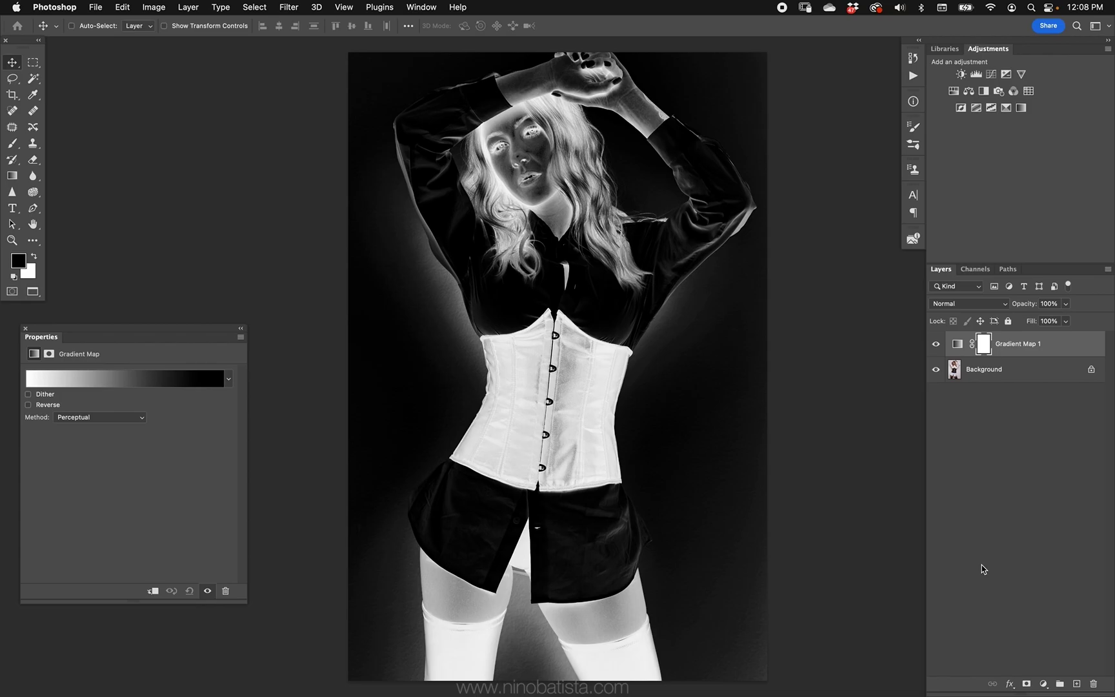
{"action": "left_click", "coordinate": [34, 256]}
{"action": "left_click_drag", "start_coordinate": [143, 332], "coordinate": [205, 266]}
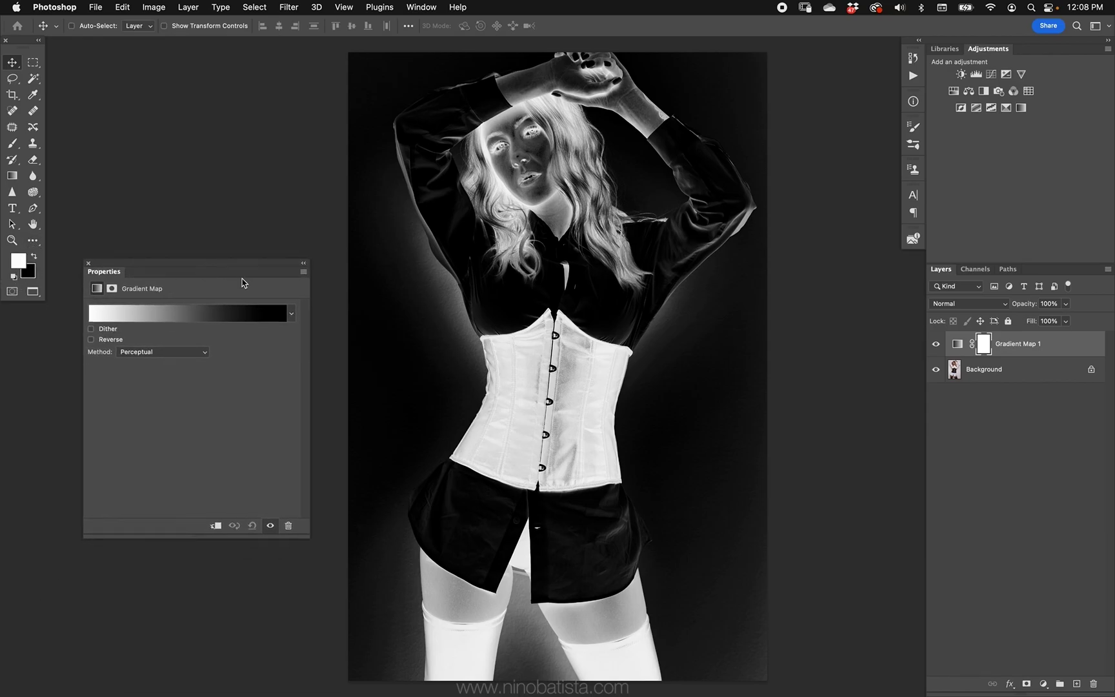
Open the gradient map's gradient for editing and set its starting colour stop to black (000000)
{"action": "left_click", "coordinate": [197, 316]}
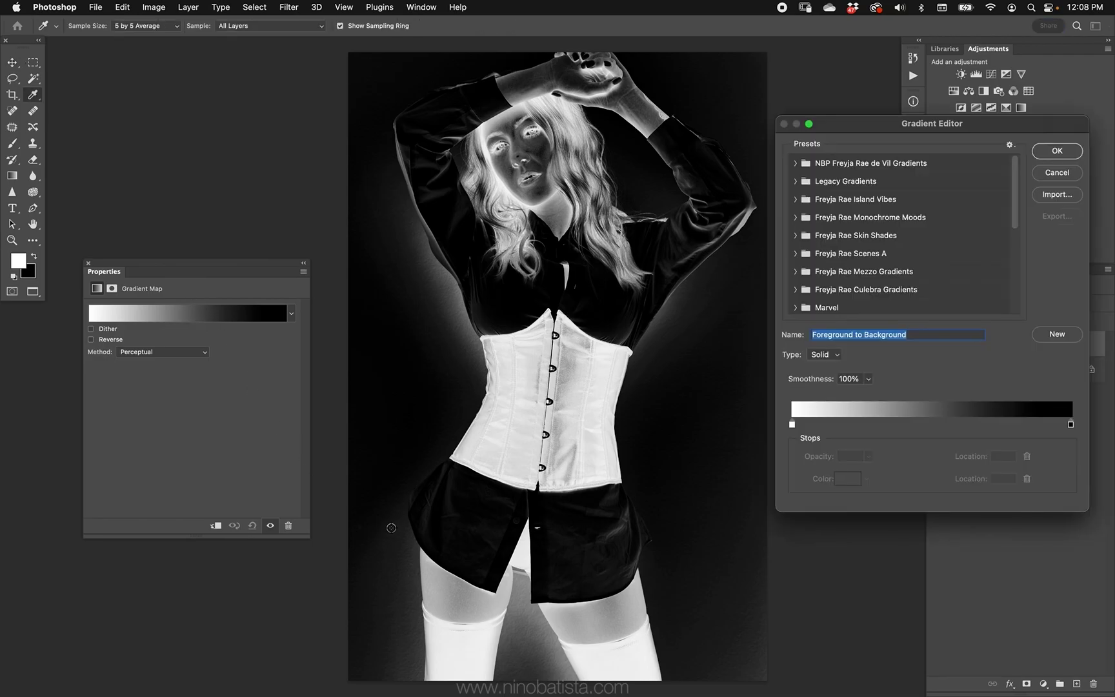
{"action": "left_click_drag", "start_coordinate": [1012, 179], "coordinate": [998, 144]}
{"action": "left_click_drag", "start_coordinate": [1014, 223], "coordinate": [969, 345]}
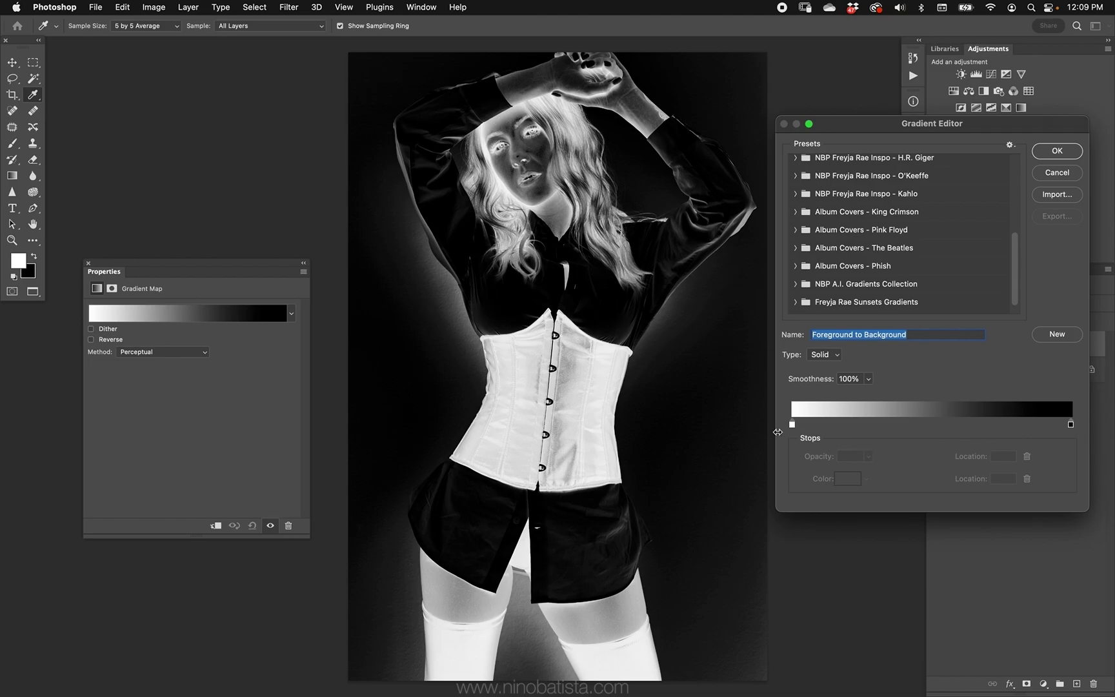
{"action": "mouse_move", "coordinate": [792, 425]}
{"action": "left_mouse_down"}
{"action": "mouse_move", "coordinate": [838, 450]}
{"action": "mouse_move", "coordinate": [793, 424]}
{"action": "left_mouse_up"}
{"action": "left_click", "coordinate": [847, 478]}
{"action": "left_click", "coordinate": [758, 414]}
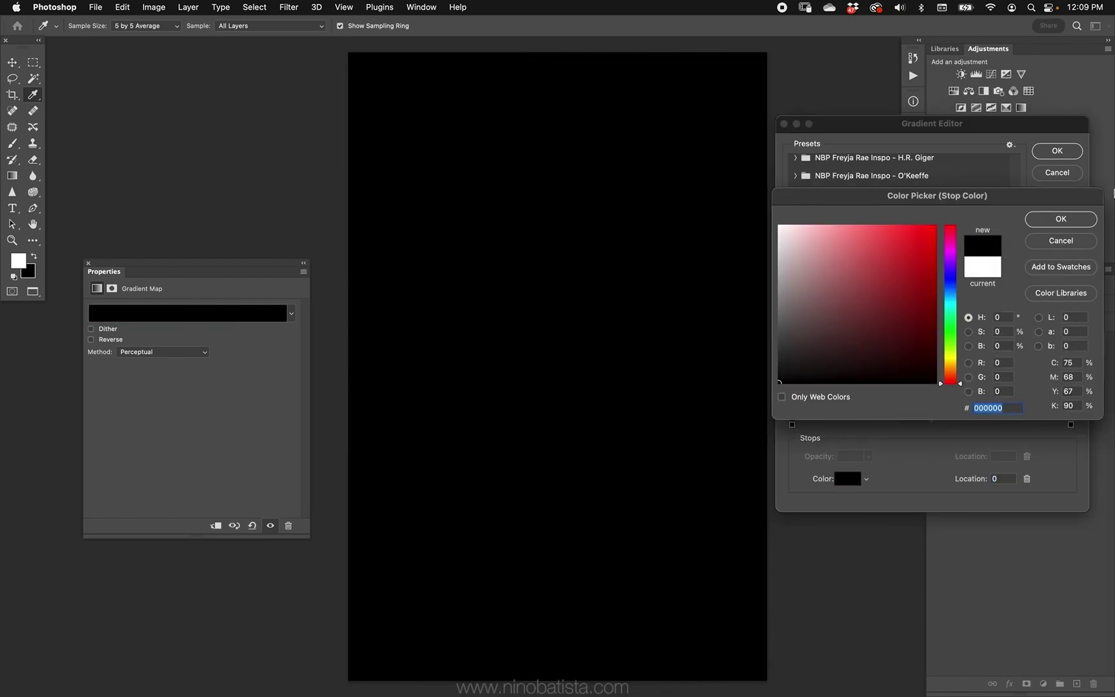
{"action": "left_click", "coordinate": [1071, 219]}
Set the gradient's end colour stop at location 100 to white
{"action": "left_click", "coordinate": [1071, 424]}
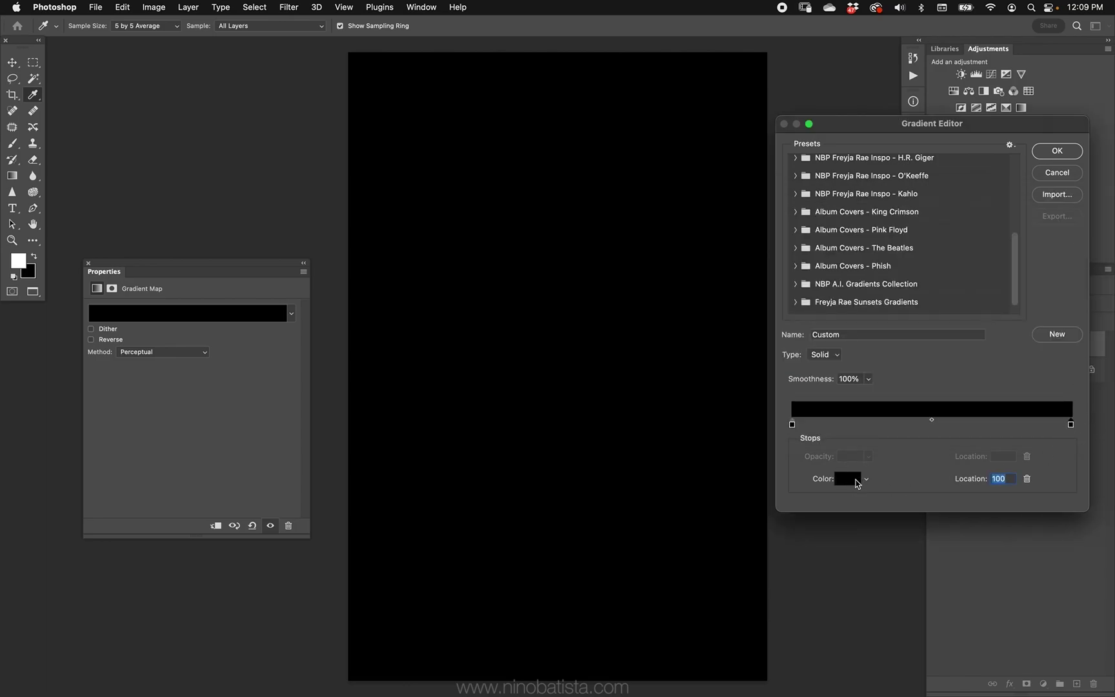
{"action": "left_click", "coordinate": [847, 478]}
{"action": "left_click_drag", "start_coordinate": [849, 298], "coordinate": [755, 213]}
{"action": "left_click", "coordinate": [1046, 220]}
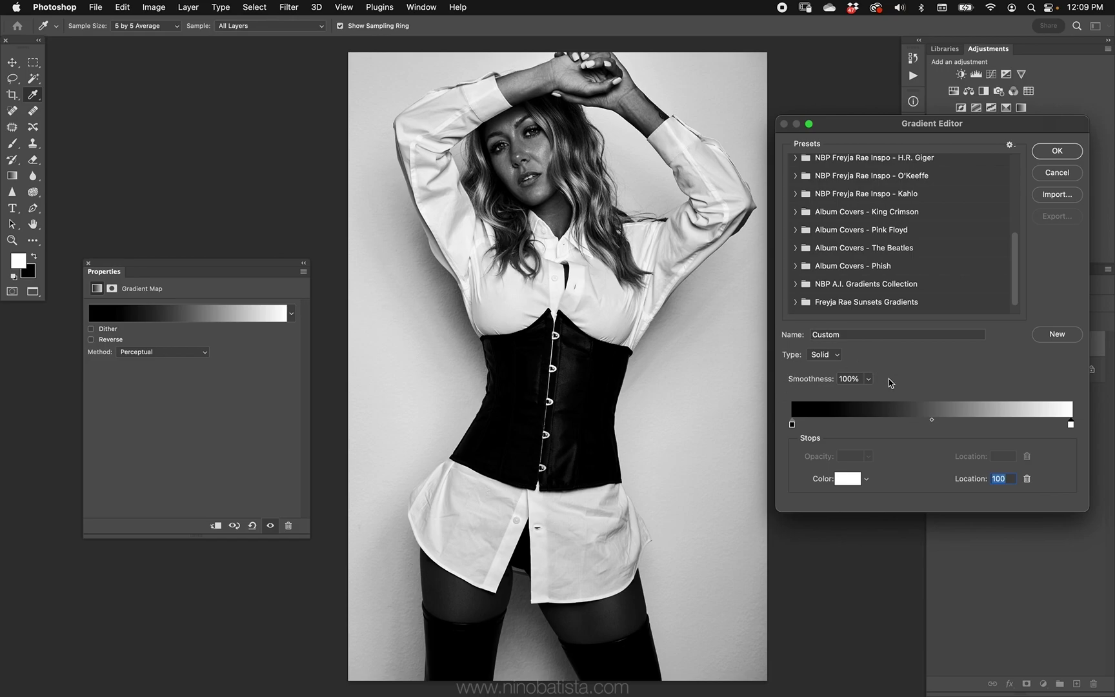
Add a shadow colour stop at location 23 and set it to dark purple (2e043f)
{"action": "left_click", "coordinate": [792, 424]}
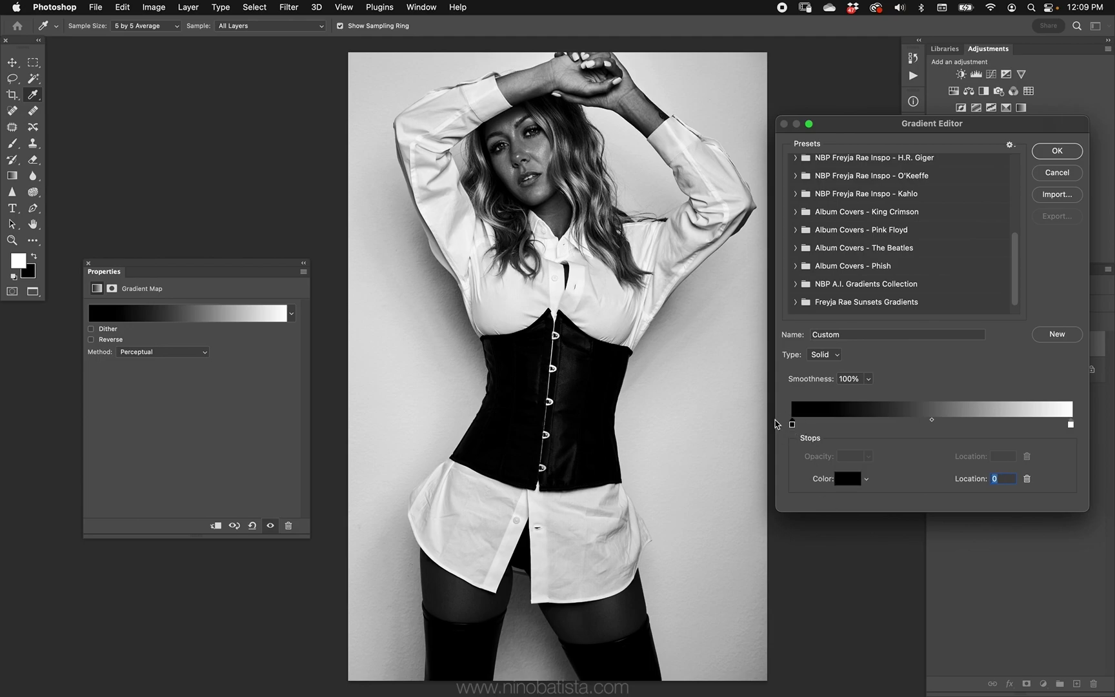
{"action": "left_click", "coordinate": [857, 425]}
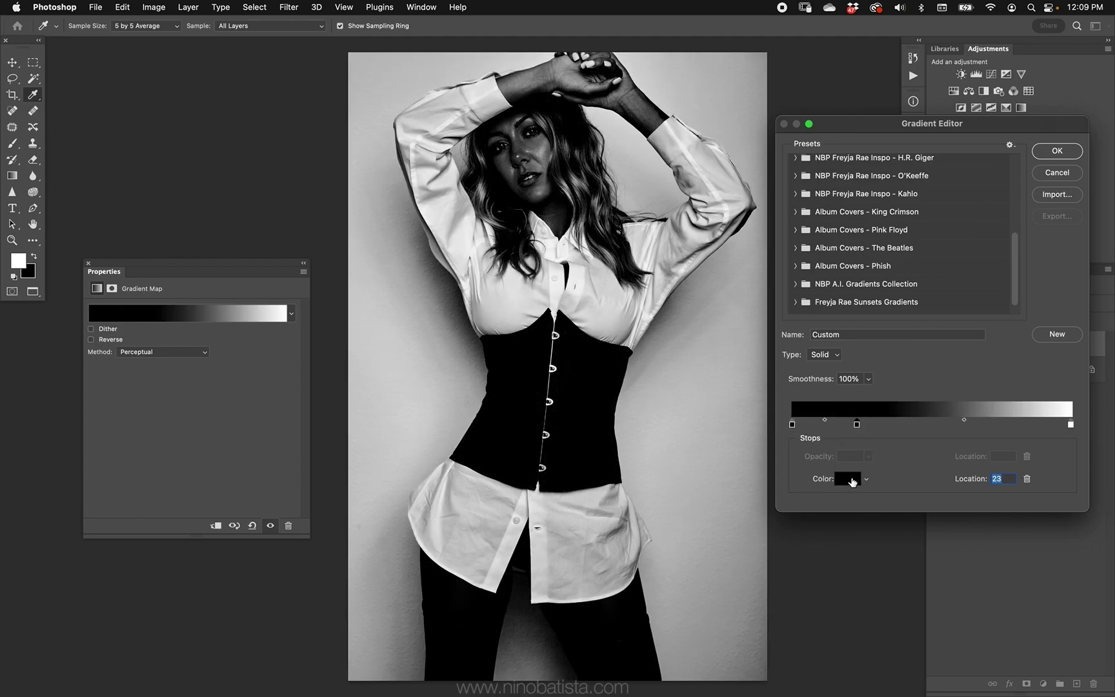
{"action": "left_click", "coordinate": [851, 482]}
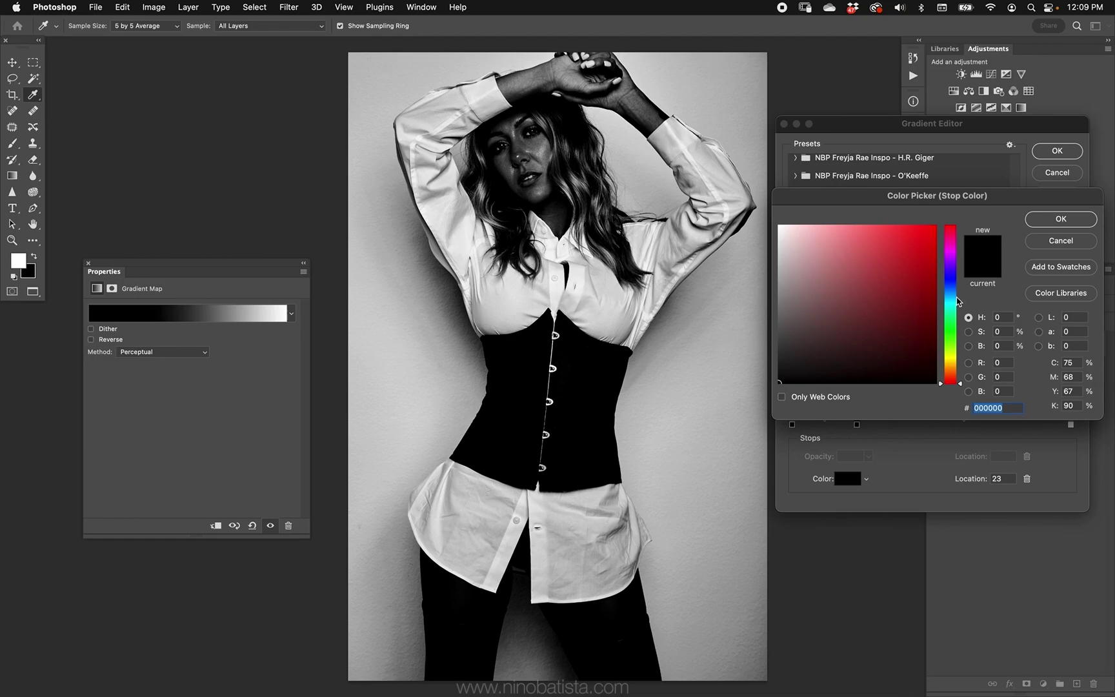
{"action": "left_click_drag", "start_coordinate": [952, 269], "coordinate": [951, 259]}
{"action": "left_click", "coordinate": [915, 340]}
{"action": "left_click", "coordinate": [924, 345]}
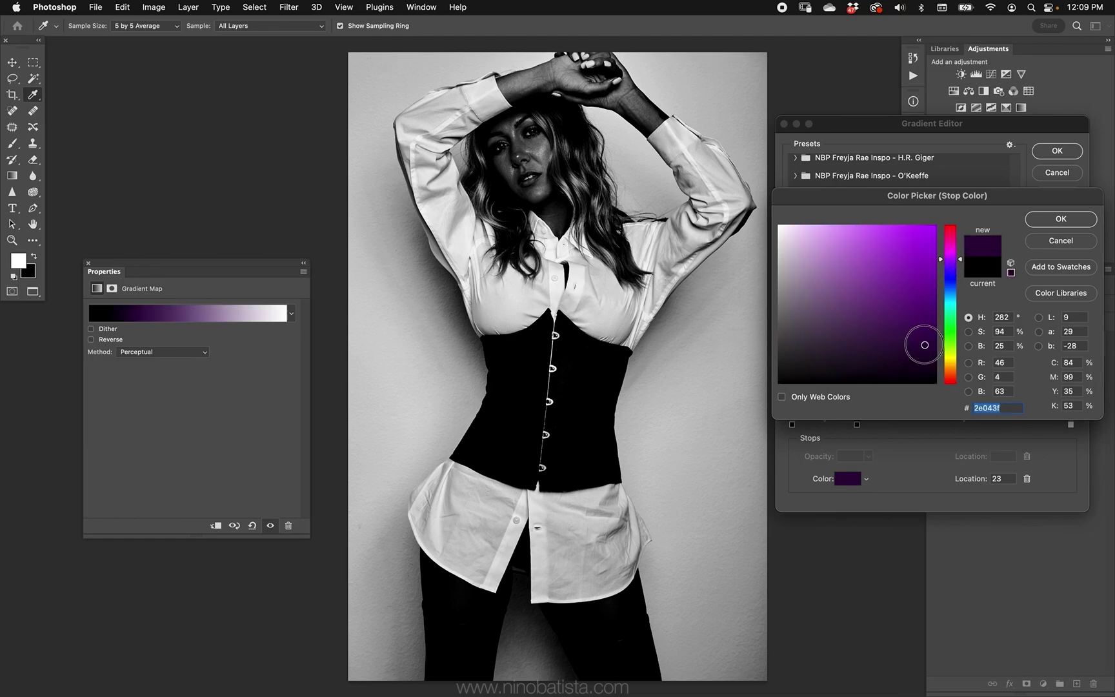
{"action": "left_click", "coordinate": [1057, 224]}
Add a midtone colour stop at location 52 and set it to a warm tan brown
{"action": "left_click", "coordinate": [936, 426]}
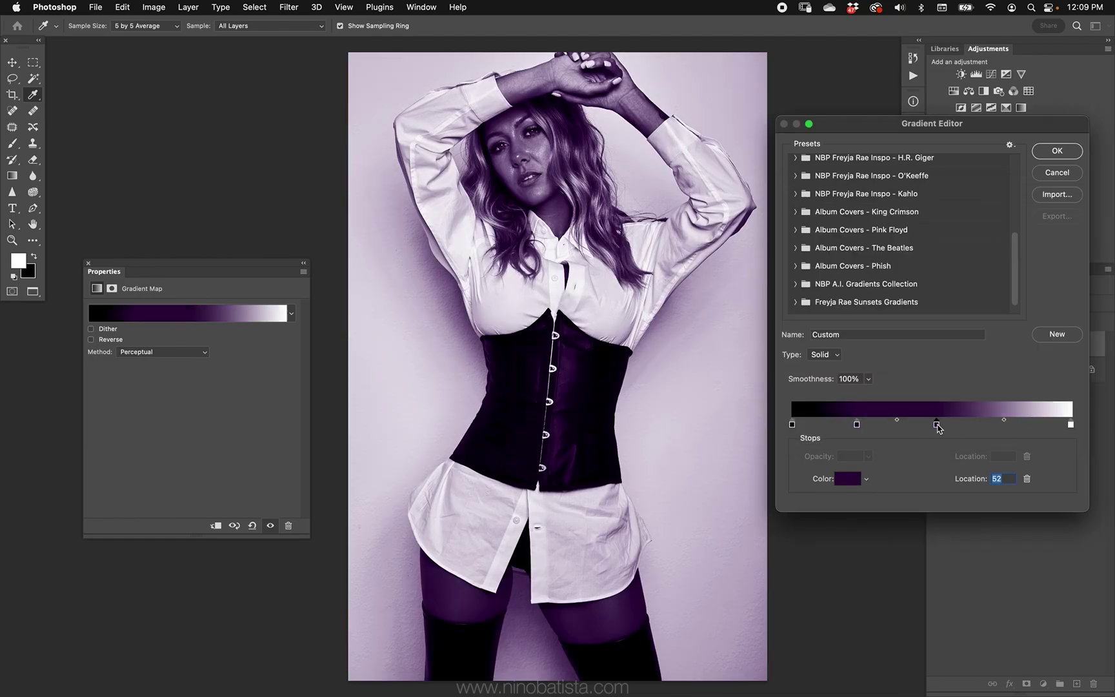
{"action": "left_click", "coordinate": [848, 481]}
{"action": "left_click", "coordinate": [952, 367]}
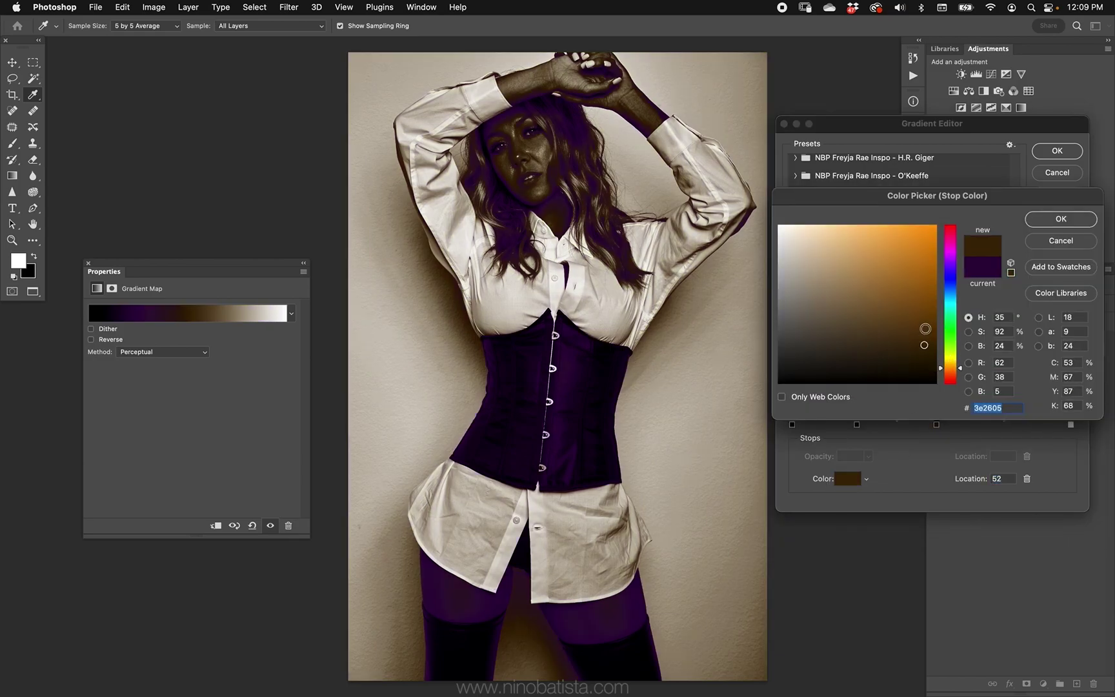
{"action": "left_click", "coordinate": [890, 286]}
{"action": "left_click", "coordinate": [951, 366]}
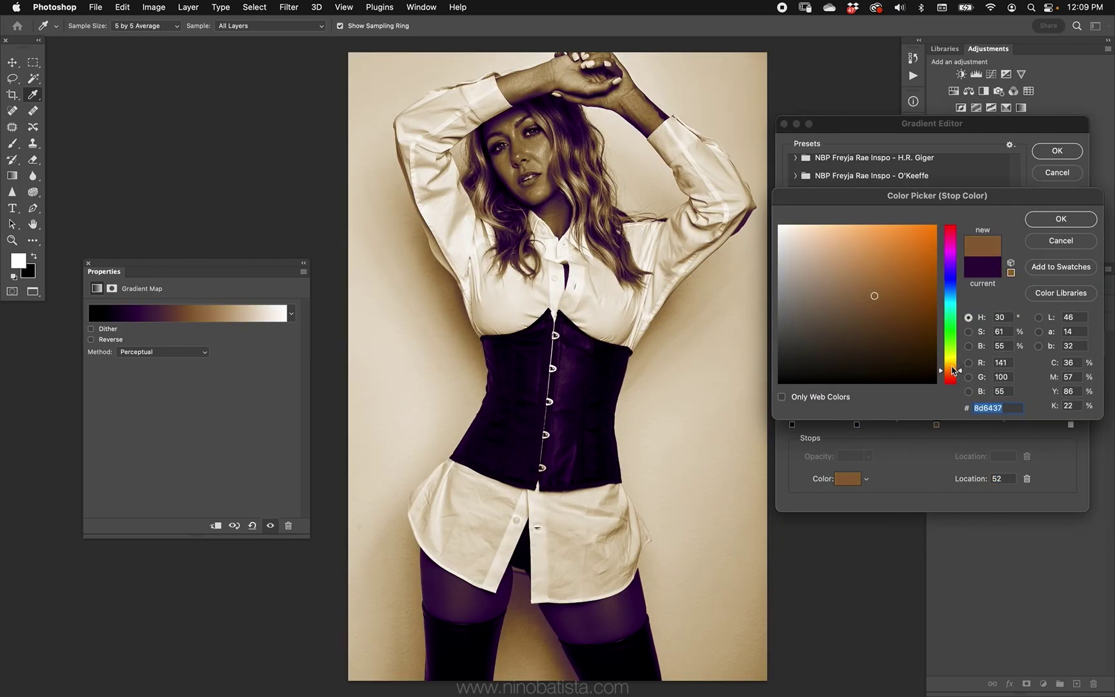
{"action": "left_click", "coordinate": [874, 296]}
{"action": "left_click", "coordinate": [857, 289]}
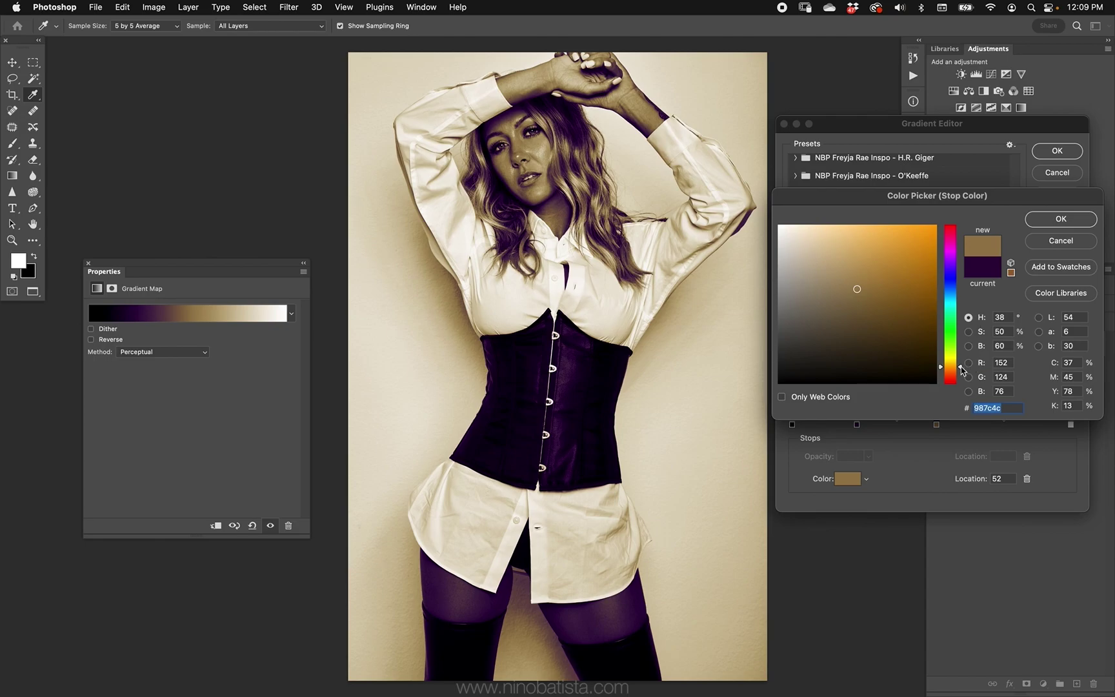
{"action": "left_click", "coordinate": [952, 369]}
{"action": "left_click", "coordinate": [1041, 222]}
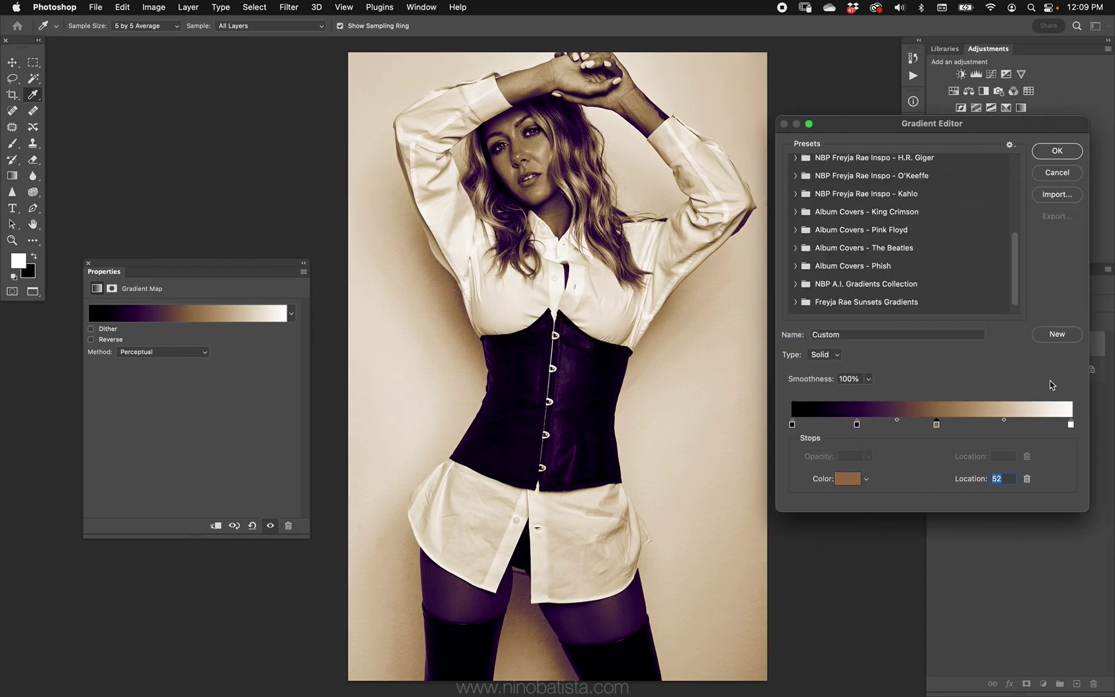
Move the purple stop to location 20, shift the tan stop slightly toward the highlights, and apply the gradient
{"action": "left_click_drag", "start_coordinate": [942, 434], "coordinate": [958, 432]}
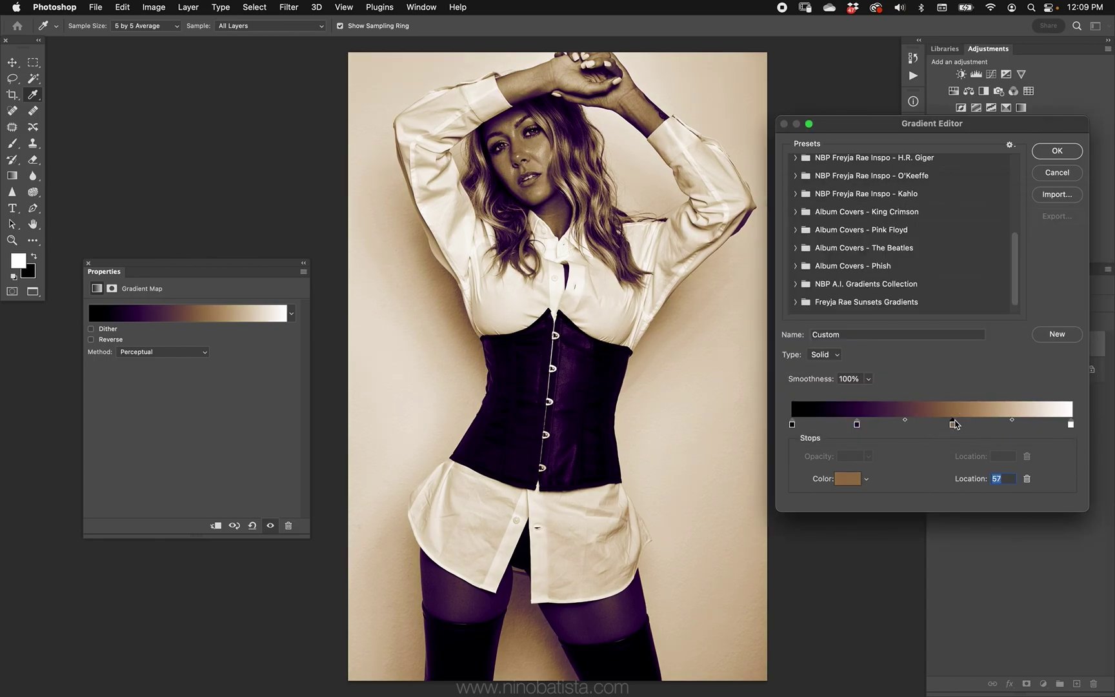
{"action": "left_click_drag", "start_coordinate": [859, 427], "coordinate": [850, 427]}
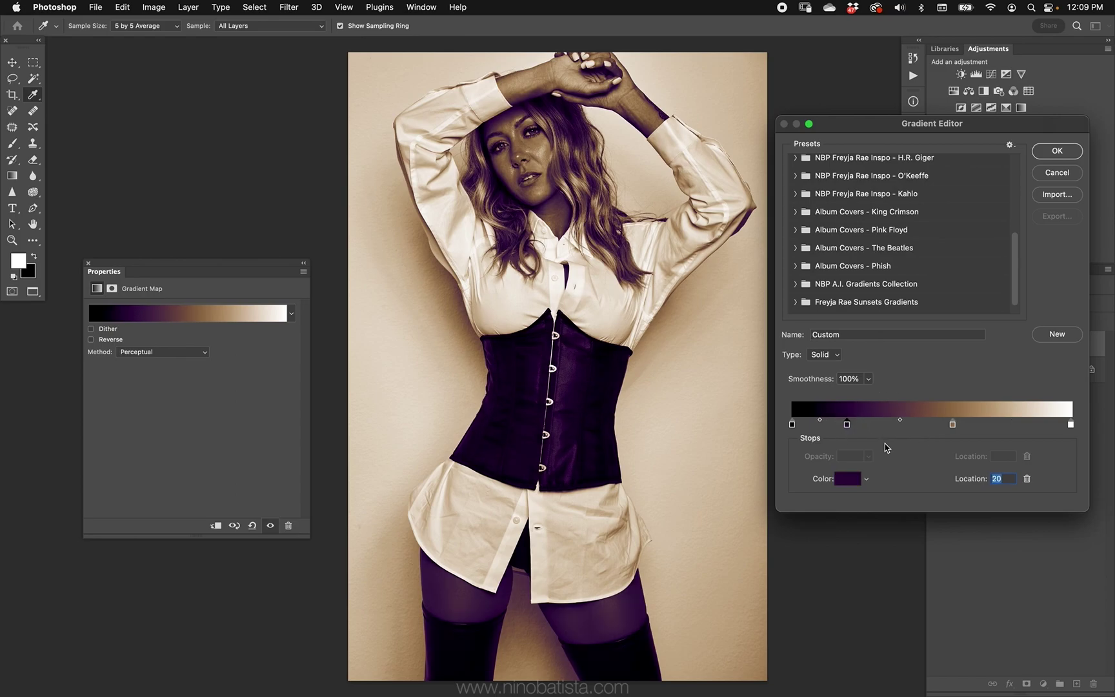
{"action": "left_click_drag", "start_coordinate": [954, 425], "coordinate": [946, 427]}
{"action": "left_click", "coordinate": [1056, 150]}
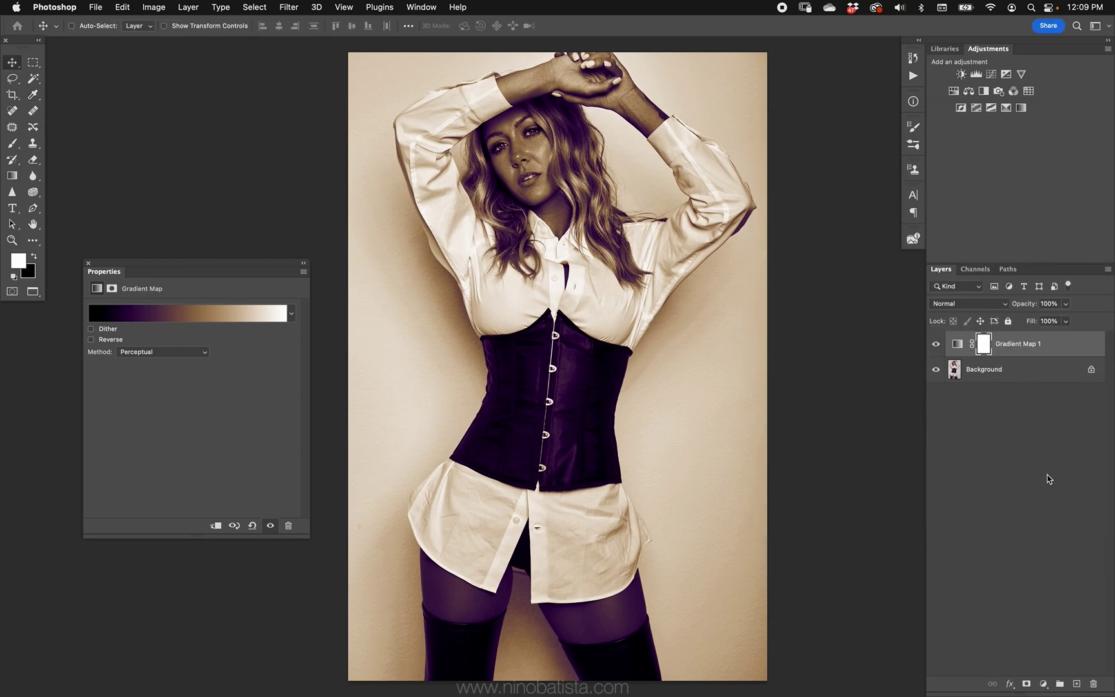
Set the Gradient Map layer's blend mode to Soft Light and compare the photo with the layer hidden and shown
{"action": "left_click", "coordinate": [982, 303]}
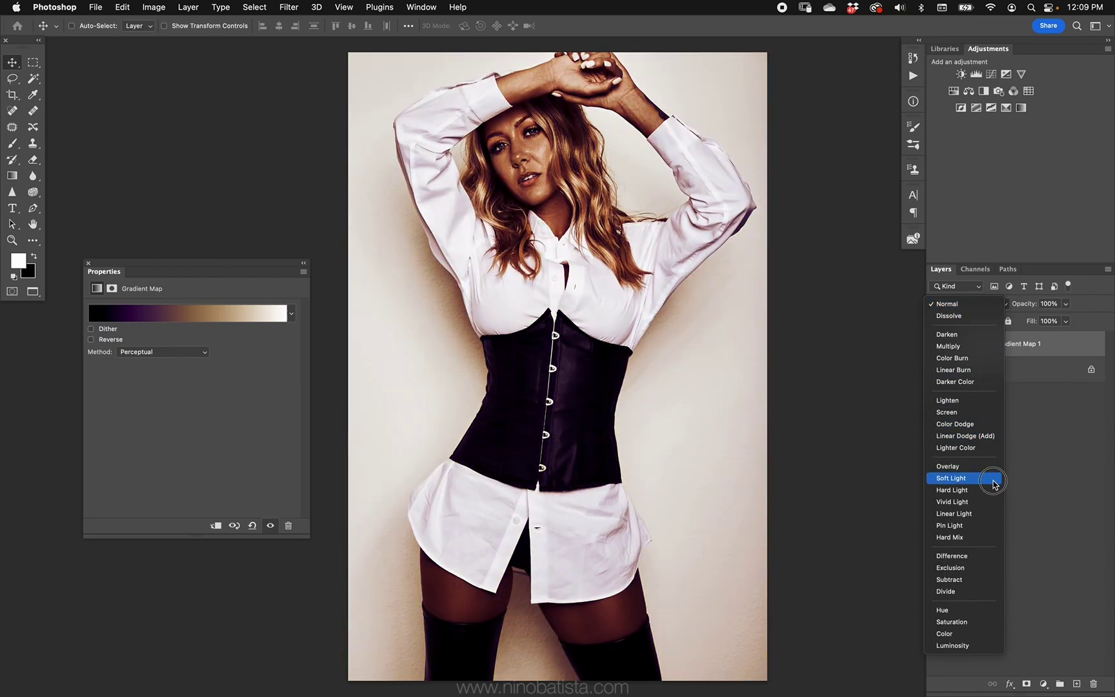
{"action": "left_click", "coordinate": [993, 483]}
{"action": "left_click", "coordinate": [936, 343]}
{"action": "left_click", "coordinate": [936, 344]}
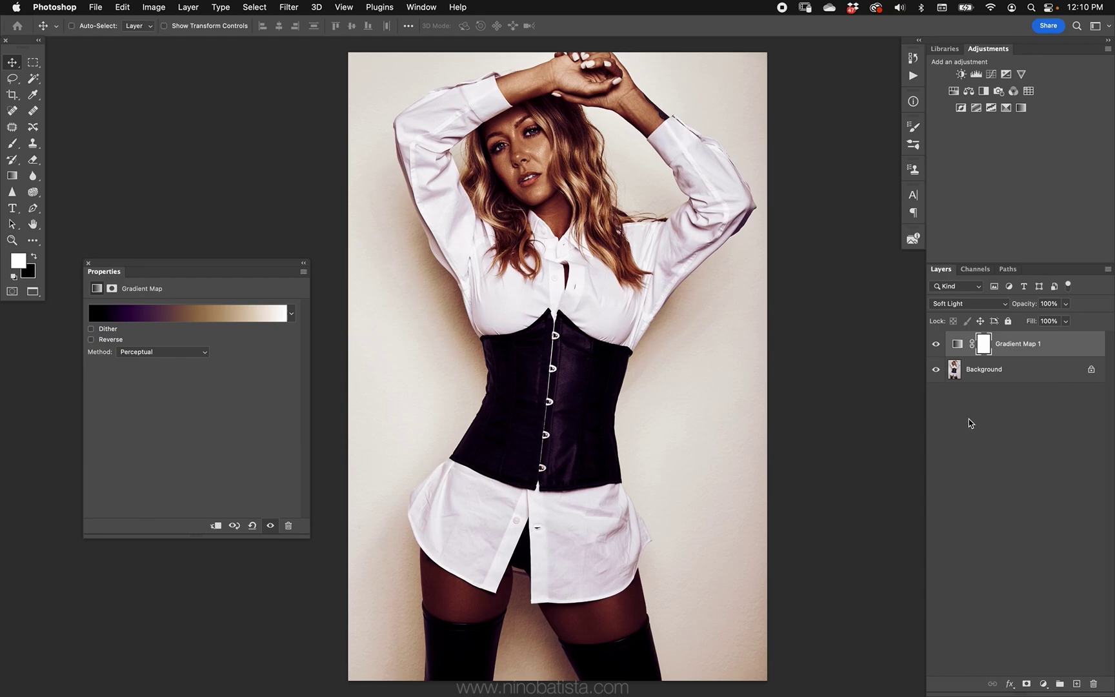
{"action": "left_click", "coordinate": [981, 303]}
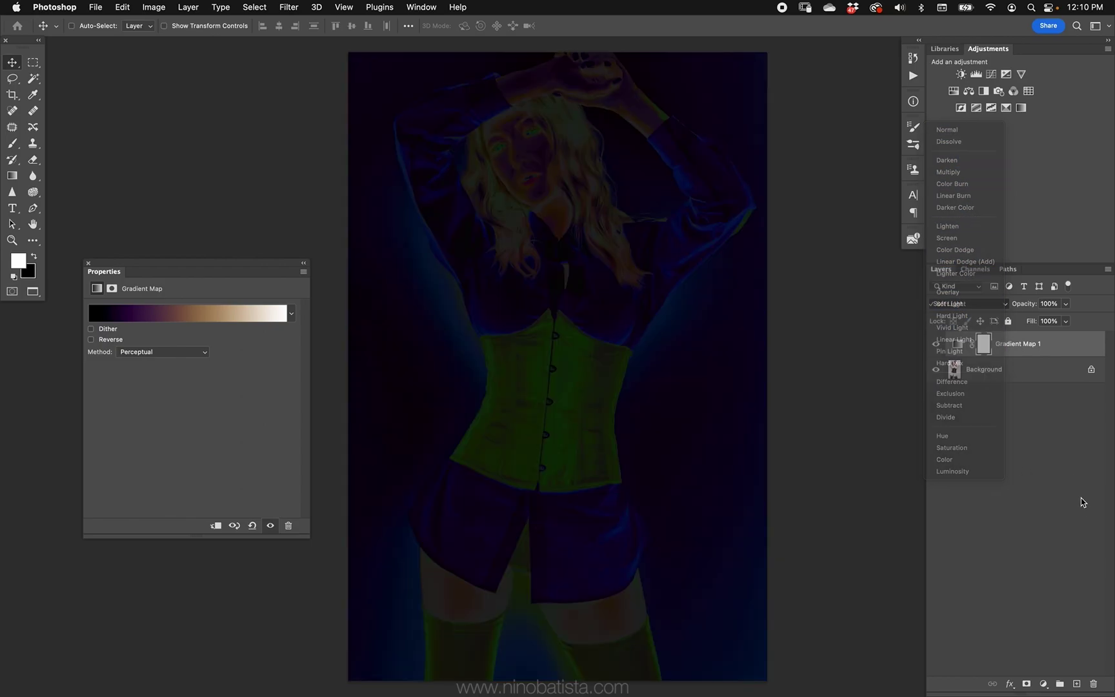
{"action": "left_click", "coordinate": [1079, 491]}
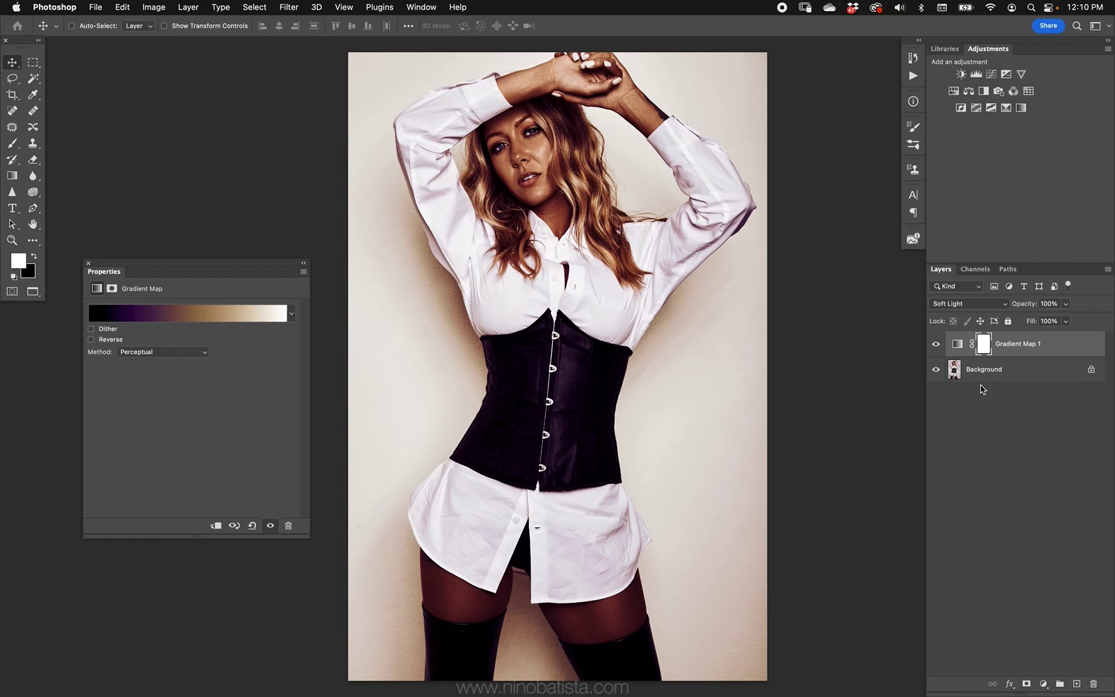
{"action": "left_click", "coordinate": [937, 345]}
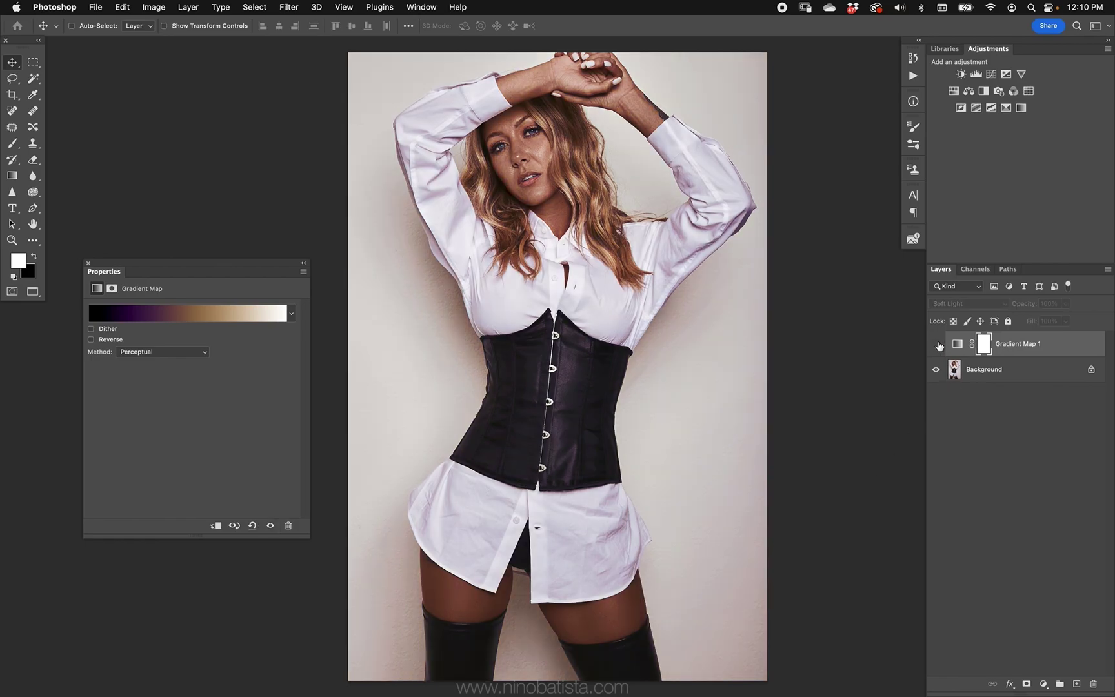
{"action": "left_click", "coordinate": [937, 345]}
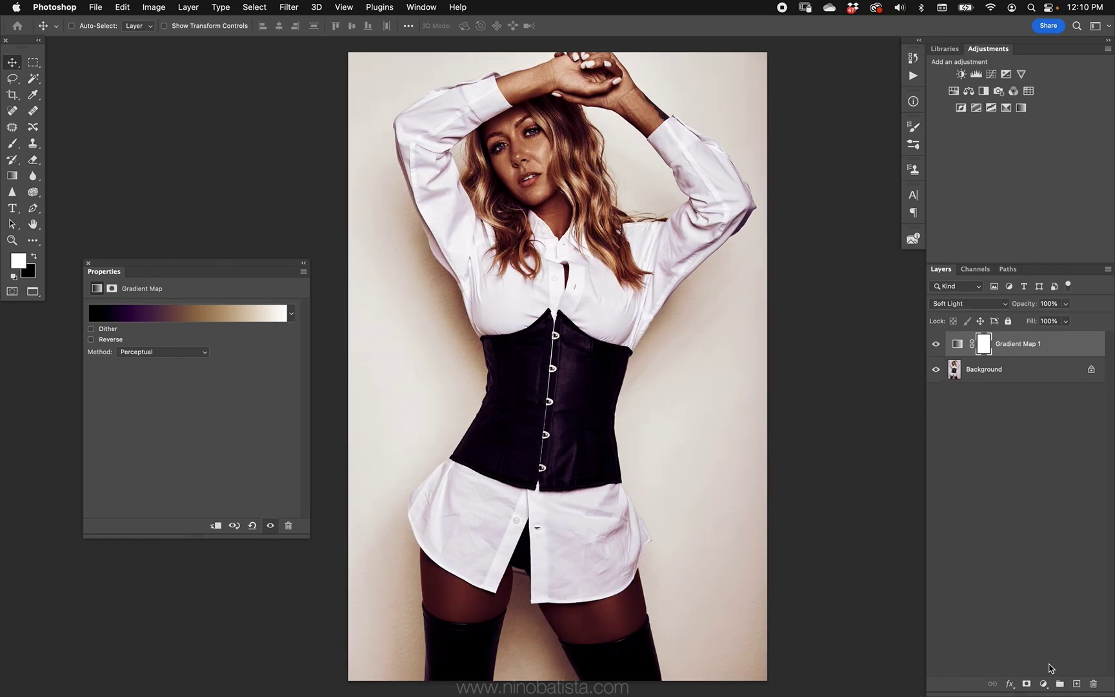
Add a Curves adjustment layer in Luminosity blend mode and clip it to the Gradient Map layer
{"action": "left_click", "coordinate": [1043, 683]}
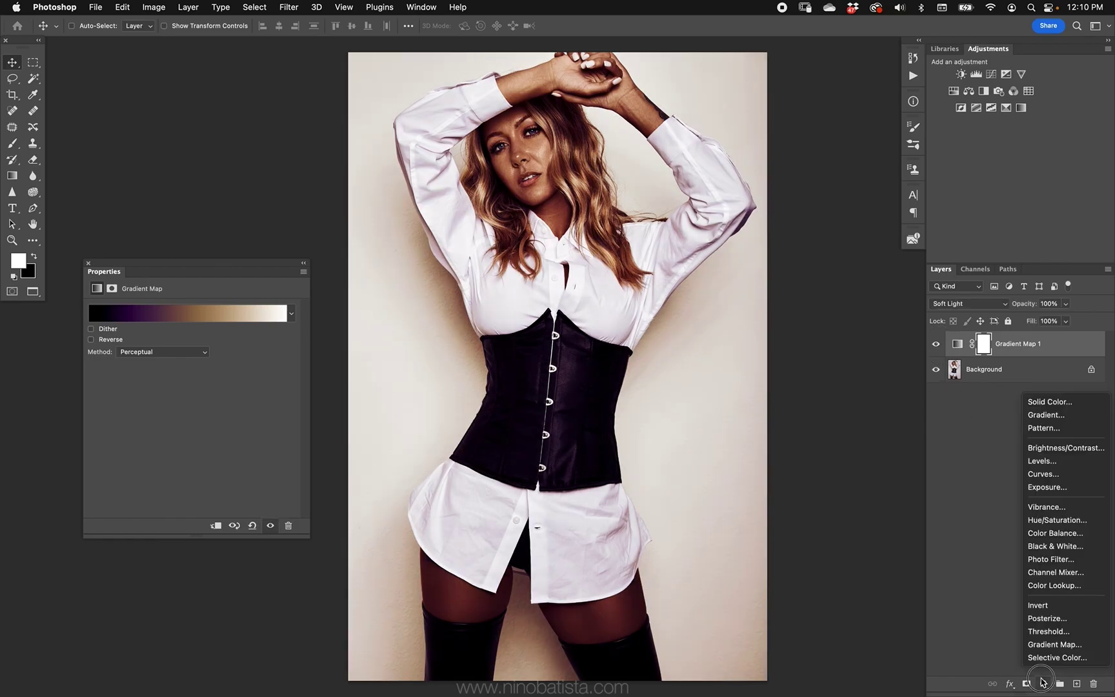
{"action": "left_click", "coordinate": [1058, 476]}
{"action": "left_click", "coordinate": [969, 303]}
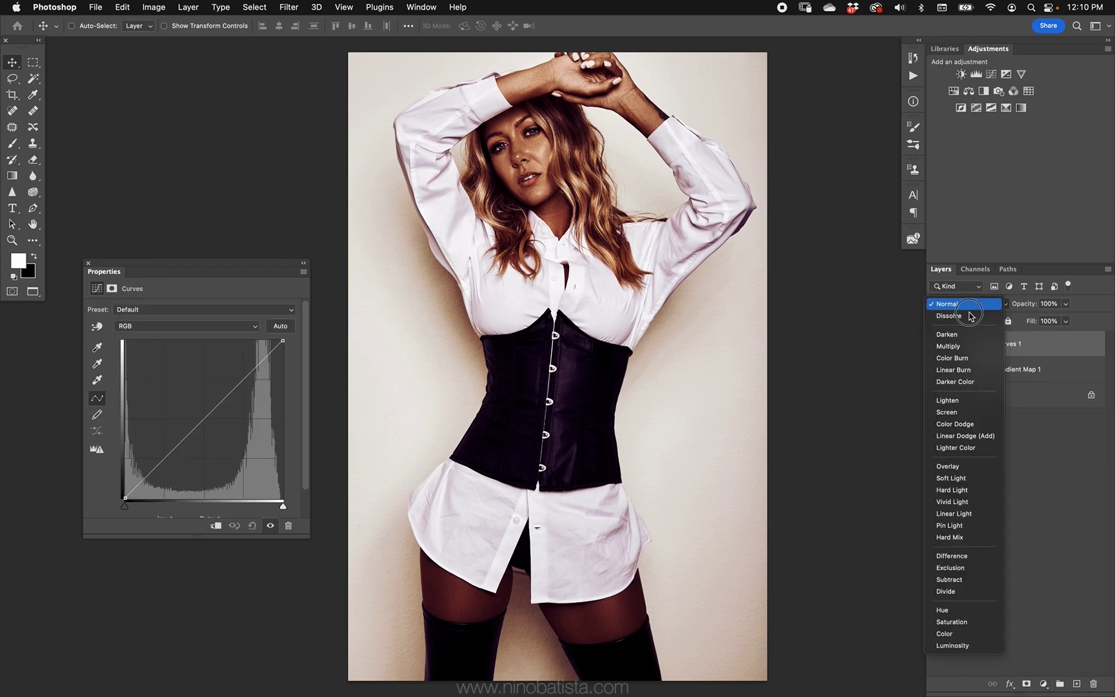
{"action": "left_click", "coordinate": [965, 646]}
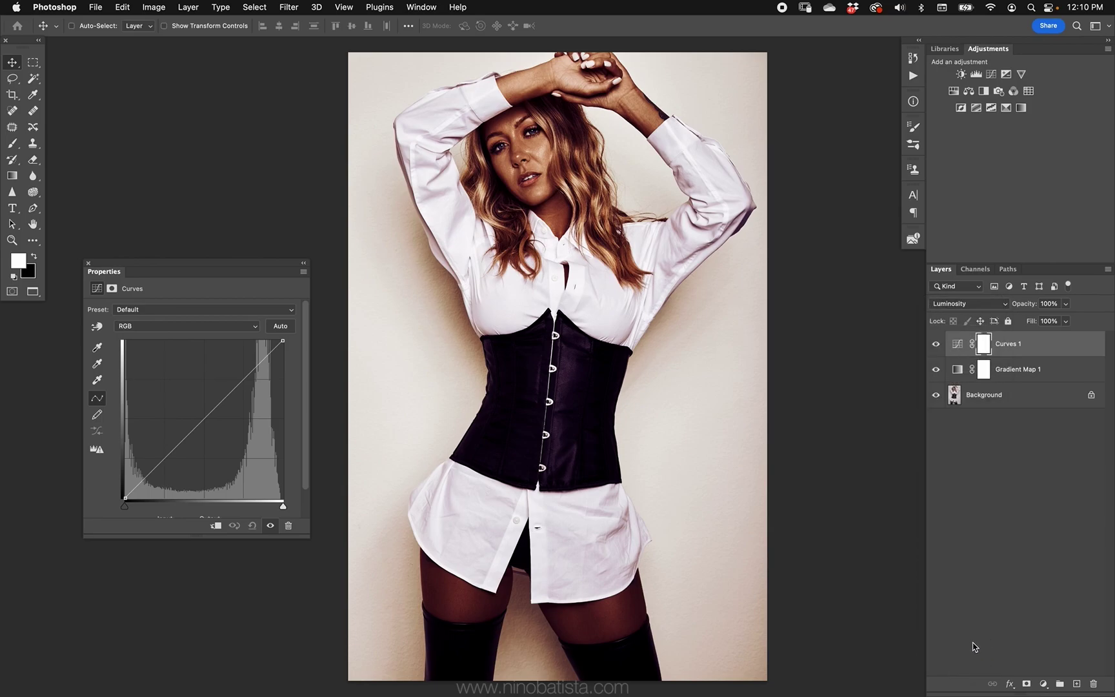
{"action": "left_click", "coordinate": [968, 356], "text": "alt"}
Raise the midpoint of the RGB curve to brighten the midtones and compare with the gradient map off and on
{"action": "mouse_move", "coordinate": [204, 413]}
{"action": "left_mouse_down"}
{"action": "mouse_move", "coordinate": [194, 387]}
{"action": "mouse_move", "coordinate": [193, 410]}
{"action": "mouse_move", "coordinate": [211, 427]}
{"action": "mouse_move", "coordinate": [190, 410]}
{"action": "left_mouse_up"}
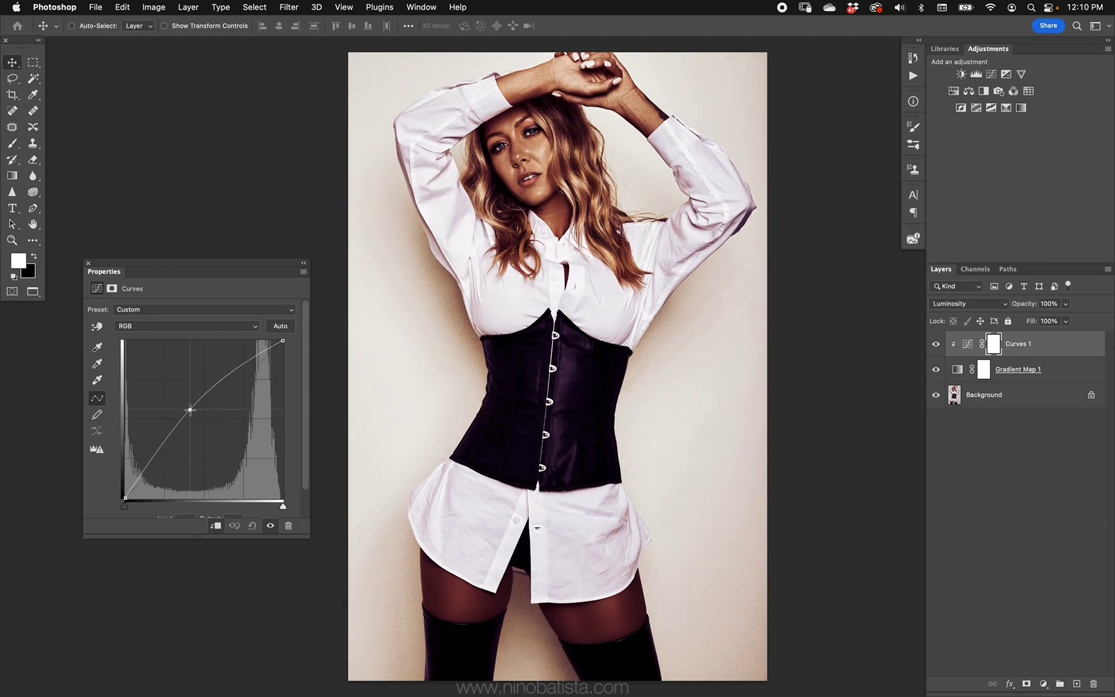
{"action": "left_click", "coordinate": [935, 369]}
{"action": "left_click", "coordinate": [935, 369]}
Lower the Gradient Map layer's opacity to 60% and compare the photo with the layer hidden and shown
{"action": "left_click", "coordinate": [1040, 366]}
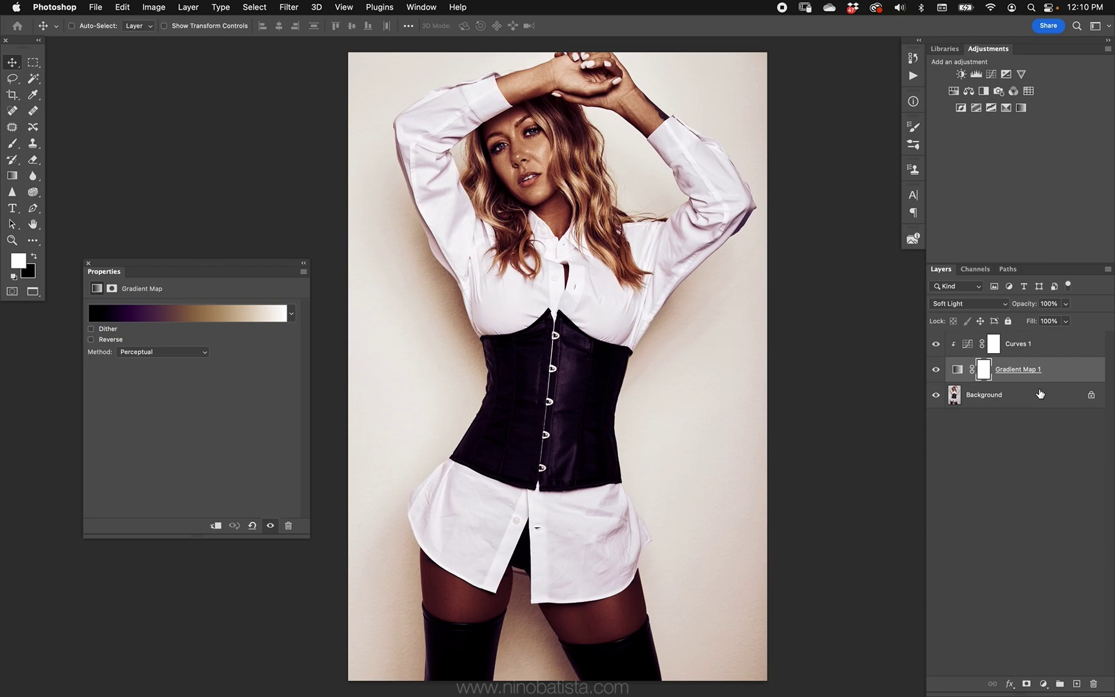
{"action": "key", "text": "6"}
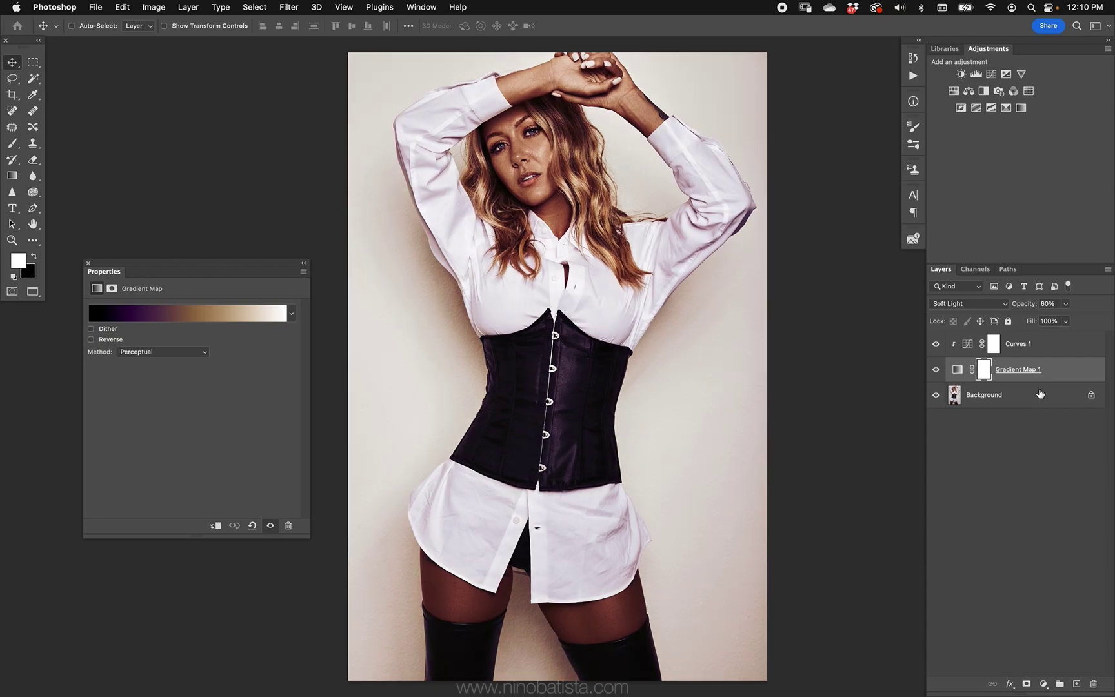
{"action": "left_click", "coordinate": [936, 369]}
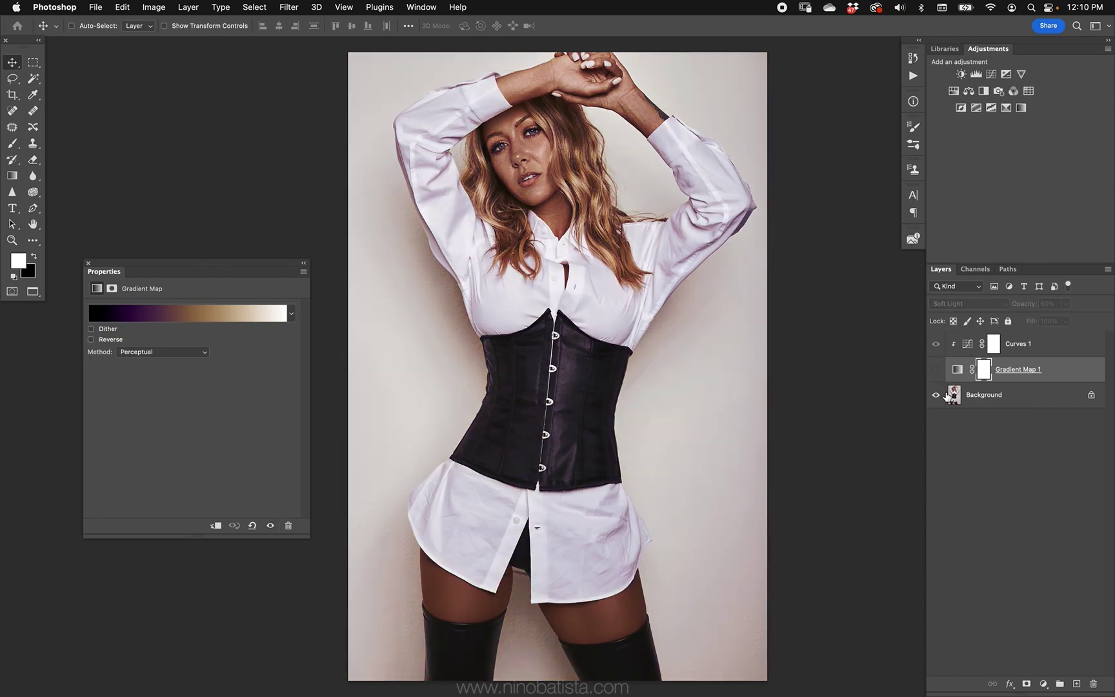
{"action": "left_click", "coordinate": [936, 370]}
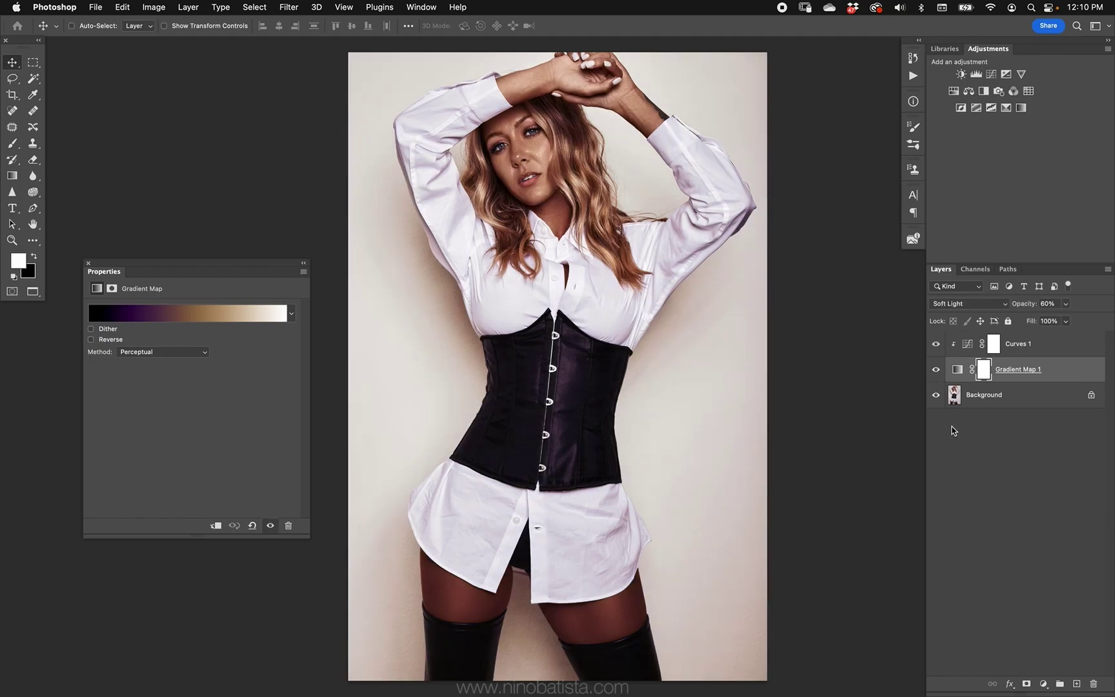
Recolour the Gradient Map's dark purple stop at location 19 to dark green with a hue of 121°
{"action": "left_click", "coordinate": [225, 313]}
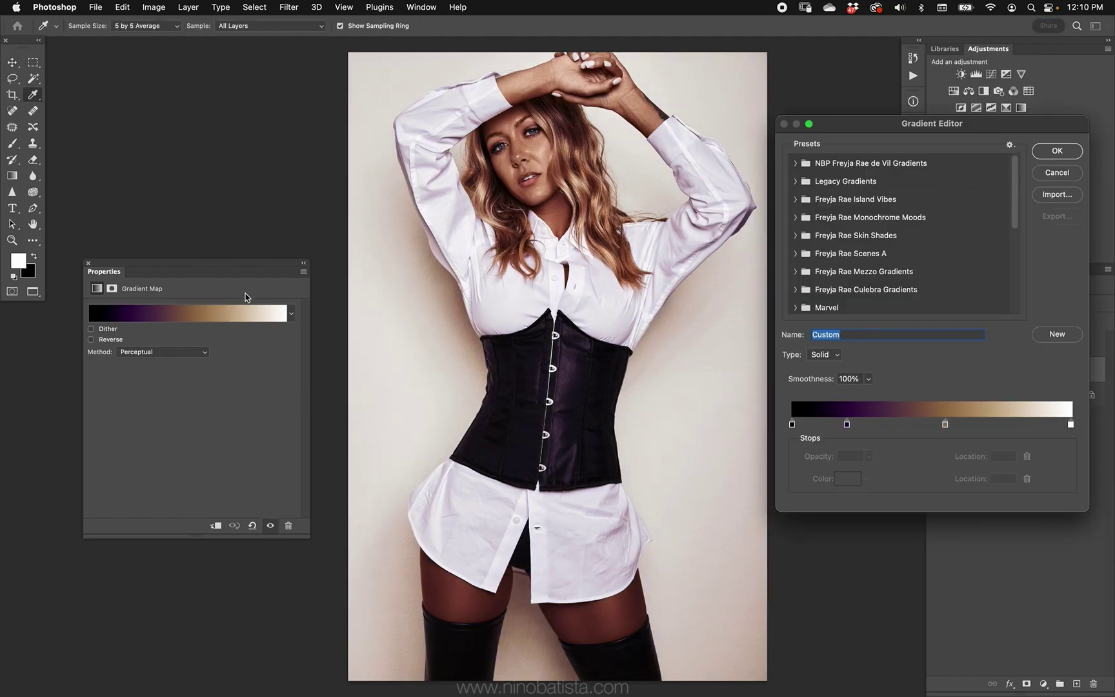
{"action": "left_click", "coordinate": [846, 423]}
{"action": "left_click", "coordinate": [847, 478]}
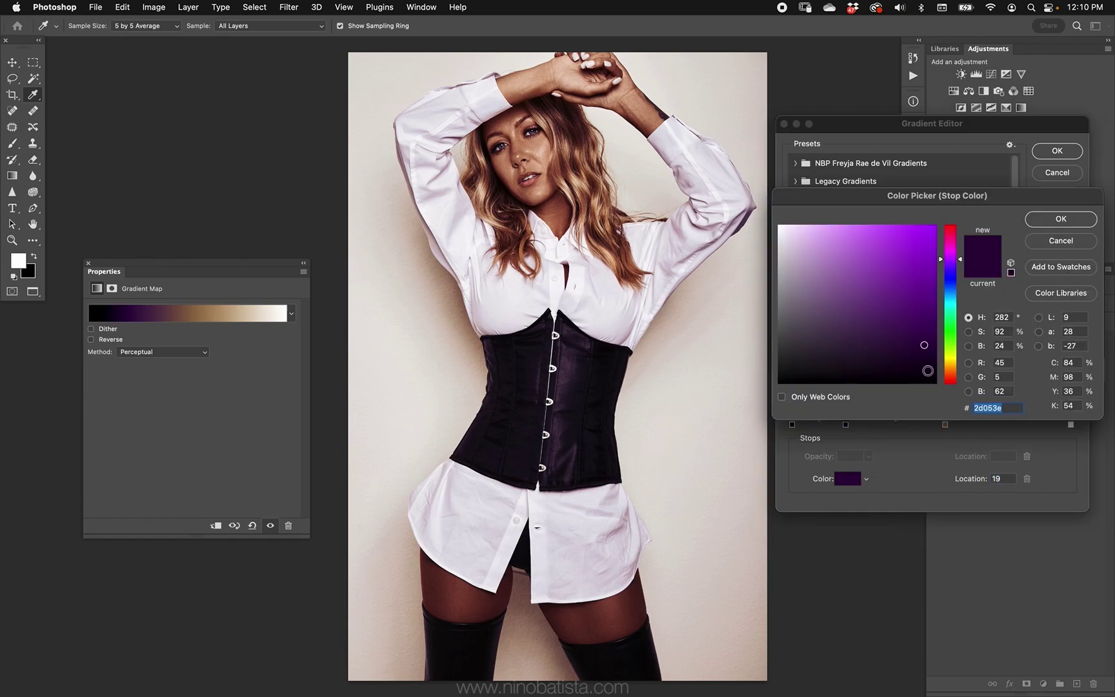
{"action": "left_click", "coordinate": [954, 331]}
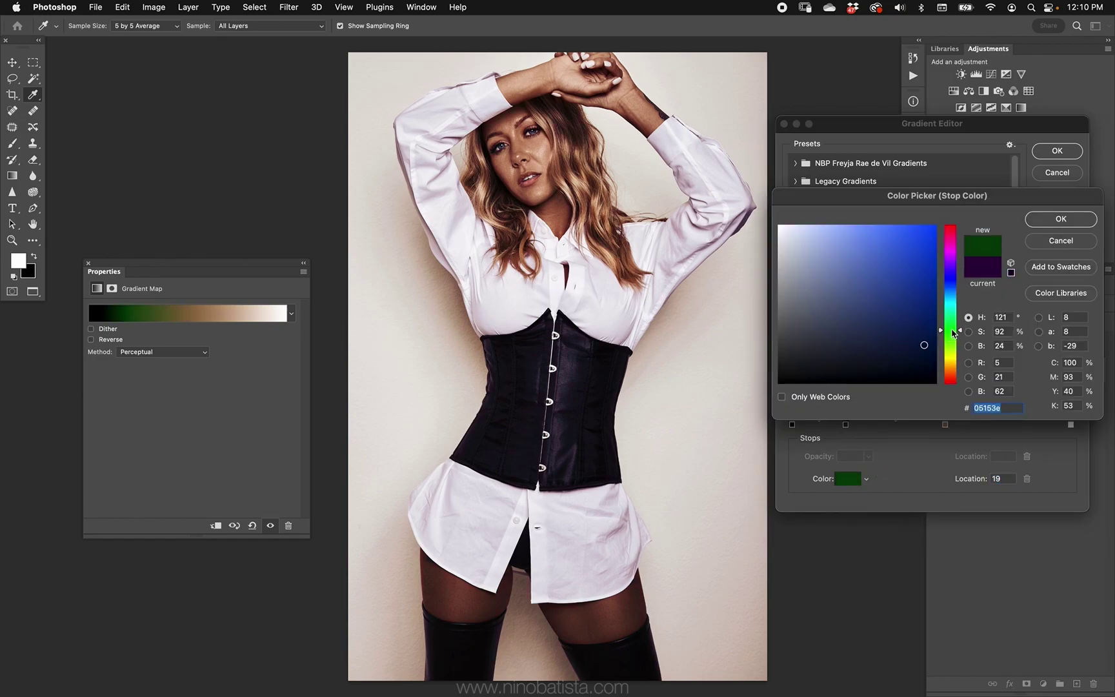
{"action": "left_click", "coordinate": [1048, 220]}
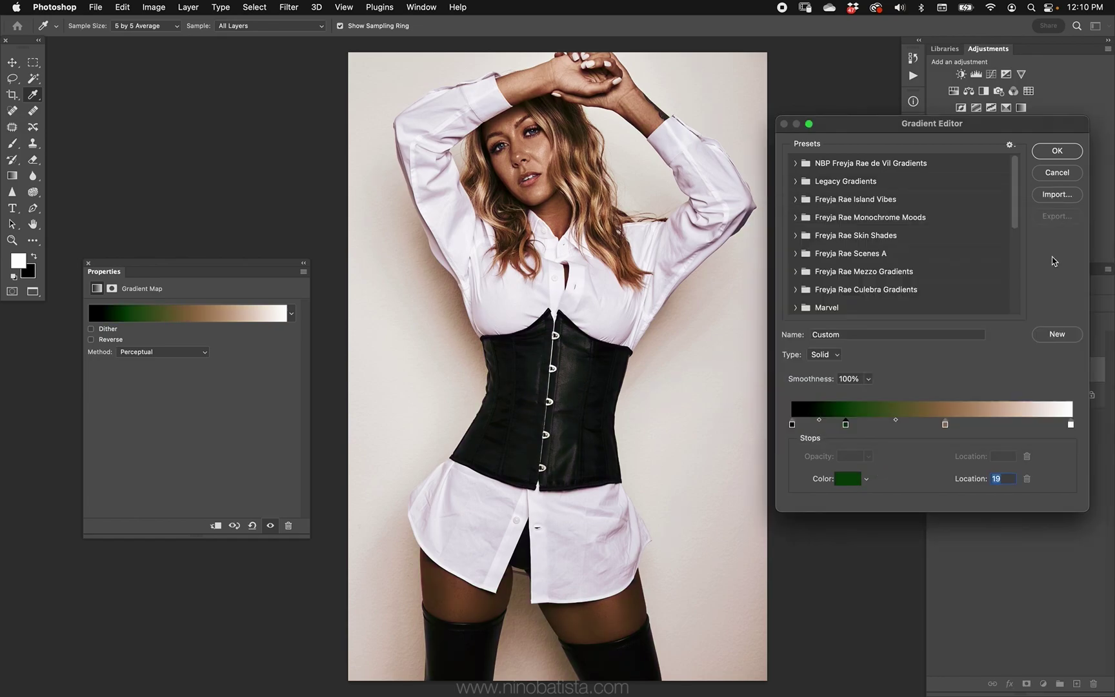
Move the tan gradient stop to location 61 and the green stop slightly toward the midtones, and accept the gradient
{"action": "left_click", "coordinate": [945, 425]}
{"action": "left_click_drag", "start_coordinate": [946, 425], "coordinate": [962, 425]}
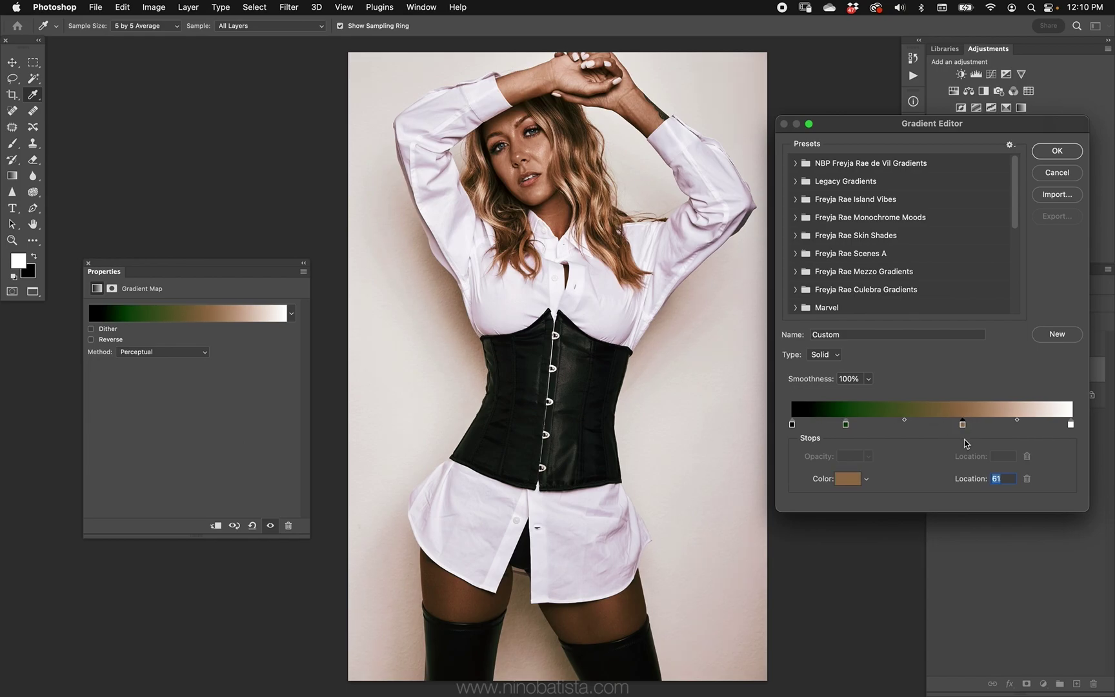
{"action": "left_click_drag", "start_coordinate": [845, 425], "coordinate": [856, 425]}
{"action": "left_click", "coordinate": [1071, 425]}
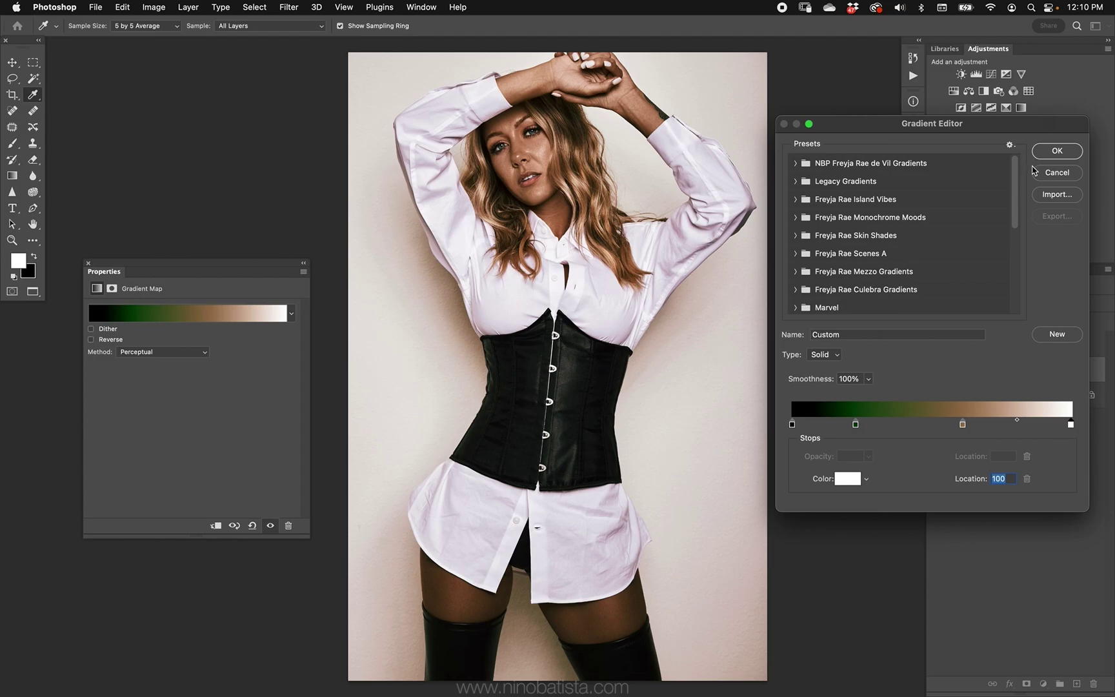
{"action": "left_click", "coordinate": [1053, 153]}
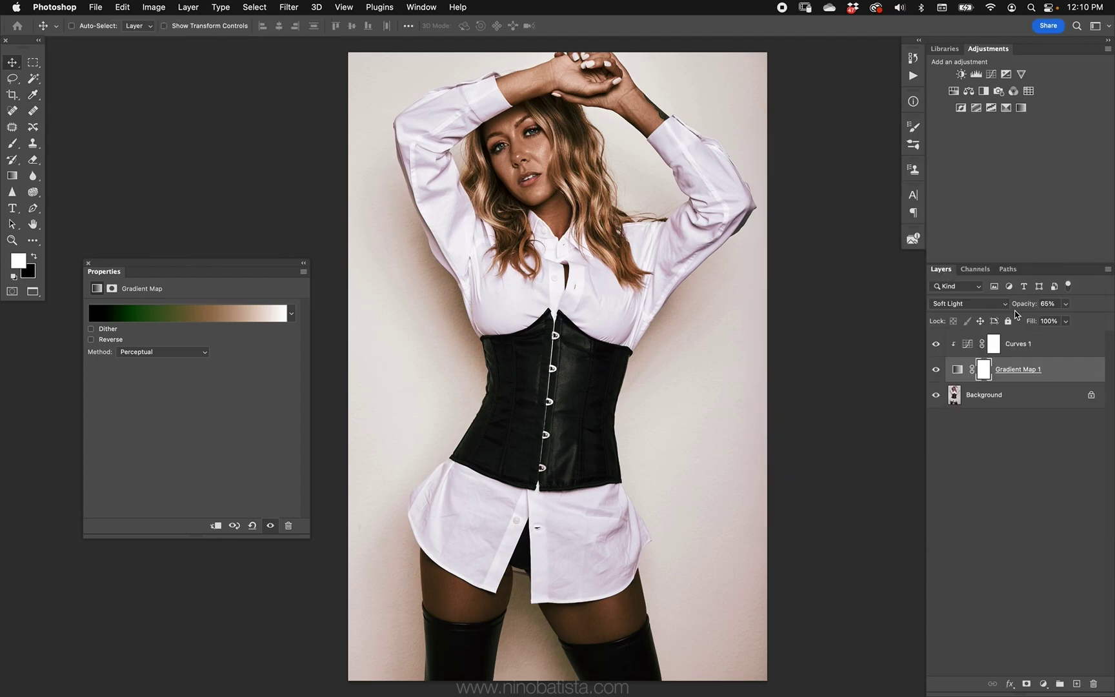
Set the Gradient Map layer's opacity to 75% and compare the photo with the layer hidden and shown
{"action": "left_click", "coordinate": [935, 371]}
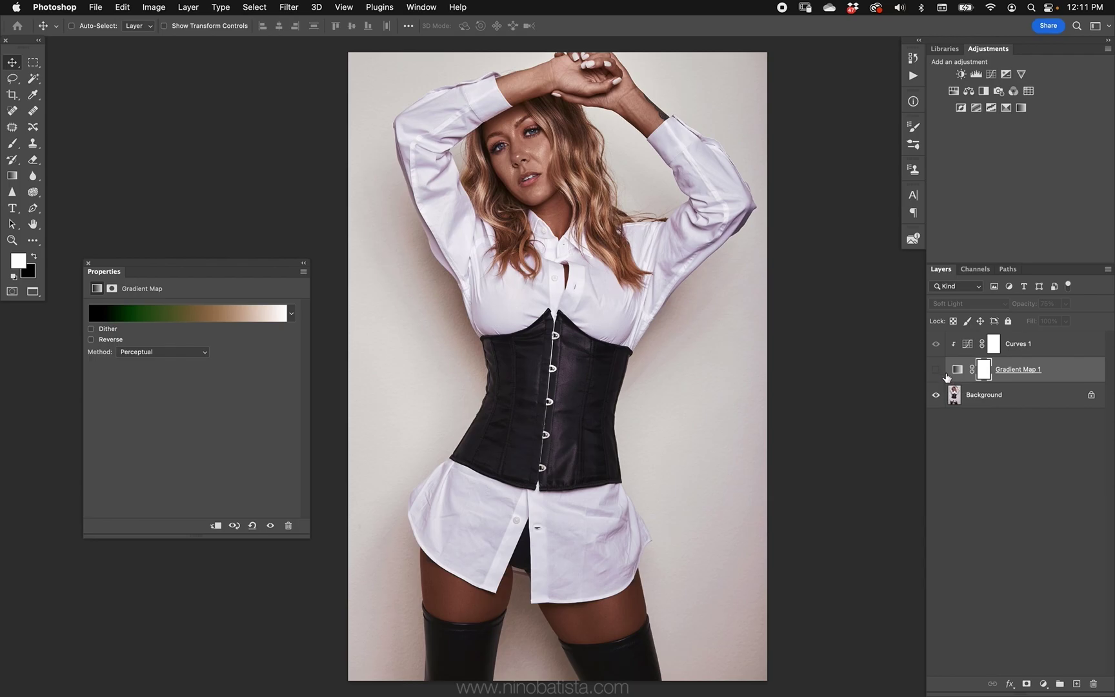
{"action": "left_click", "coordinate": [937, 369]}
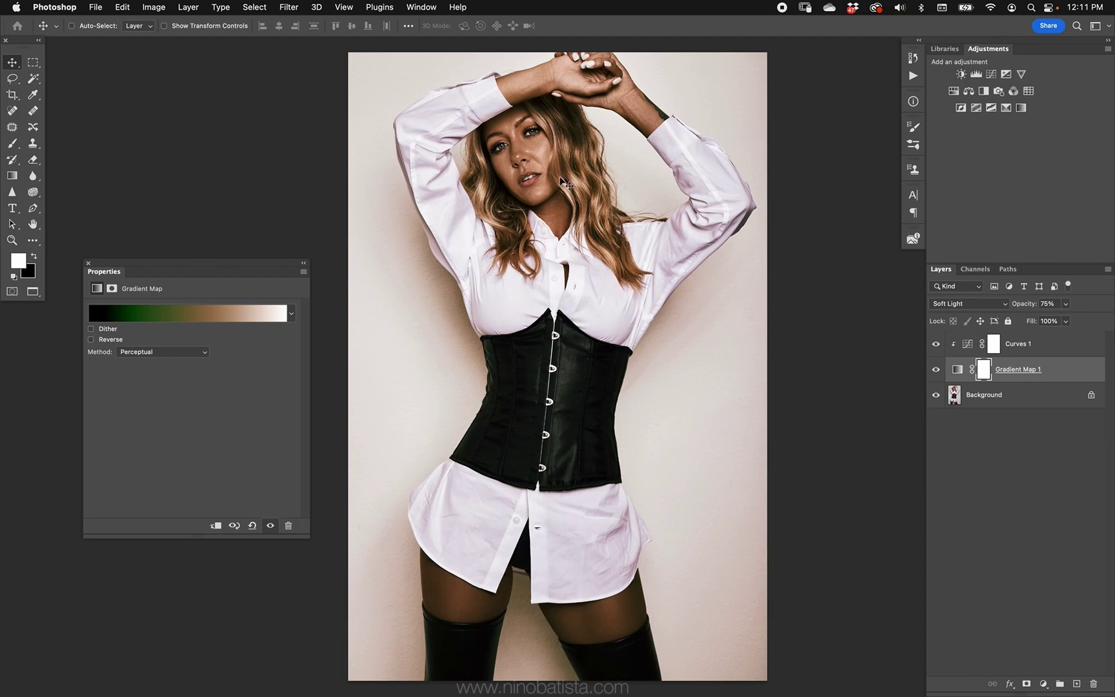
Close the graded photo without saving and fit the portrait in the white sweater and jeans to the window
{"action": "key", "text": "super+w"}
{"action": "key", "text": "super+d"}
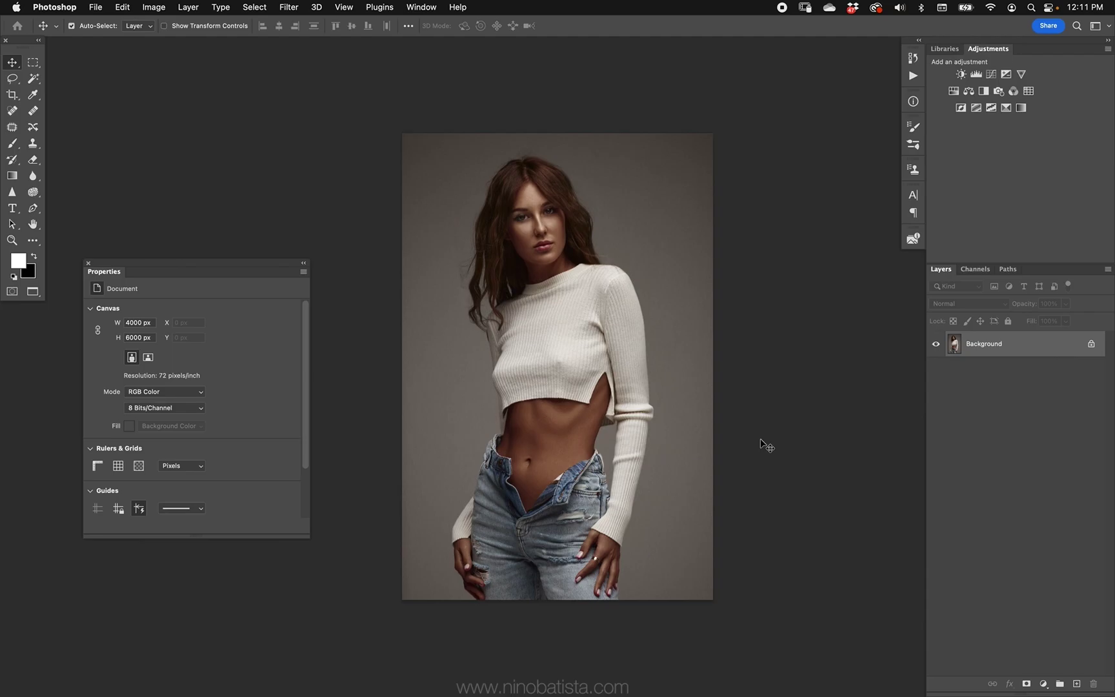
{"action": "key", "text": "super+0"}
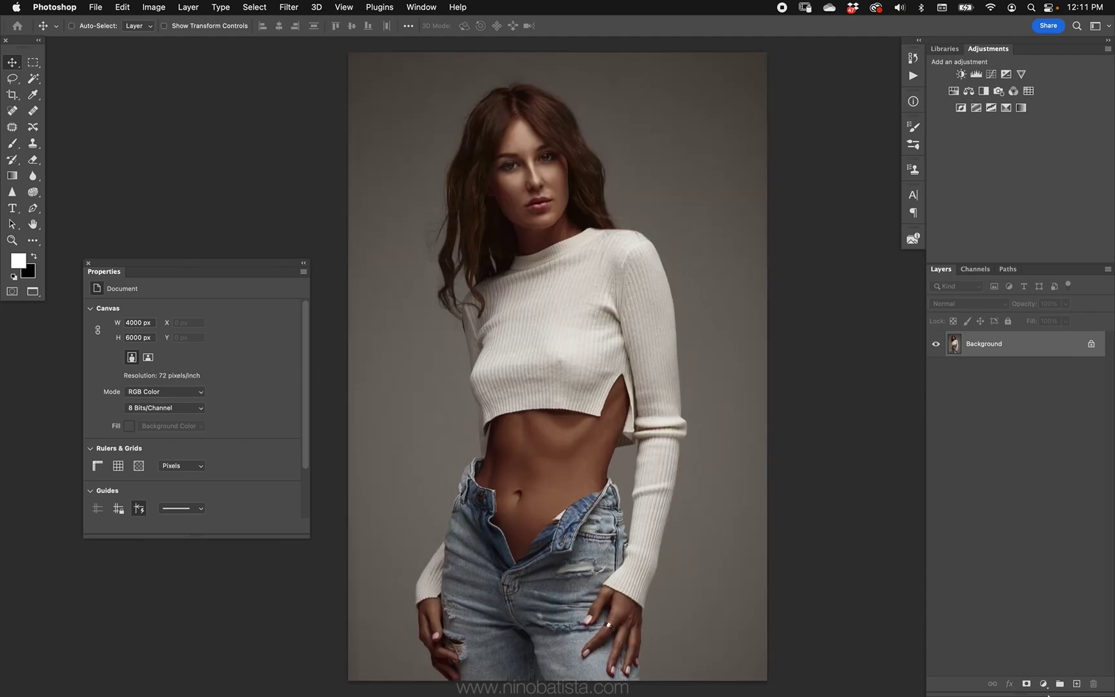
Add a Gradient Map adjustment layer and recolour its gradient to run from black in the shadows to white in the highlights
{"action": "left_click", "coordinate": [1044, 684]}
{"action": "left_click", "coordinate": [1046, 580]}
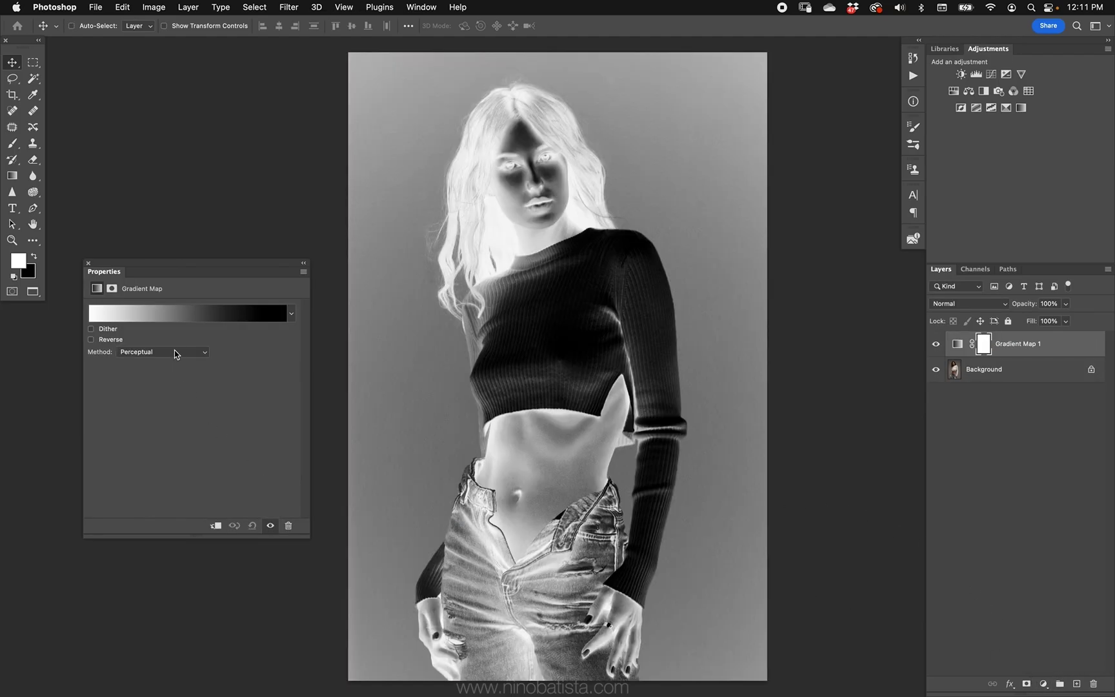
{"action": "left_click", "coordinate": [206, 313]}
{"action": "left_click", "coordinate": [791, 424]}
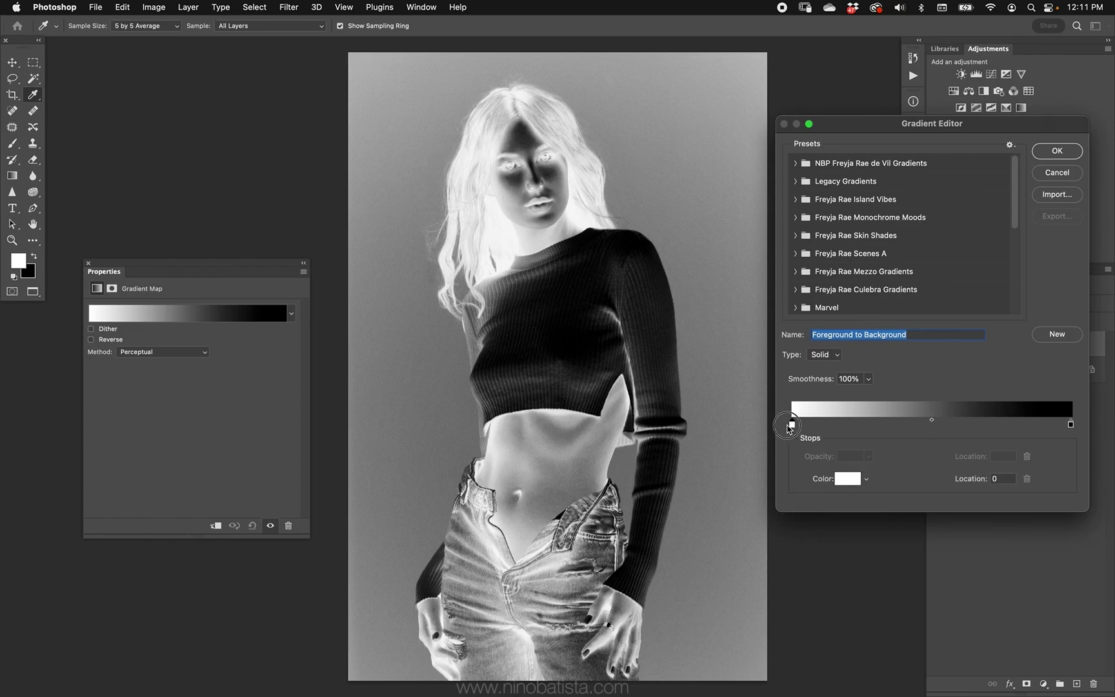
{"action": "left_click", "coordinate": [846, 481]}
{"action": "left_click", "coordinate": [858, 413]}
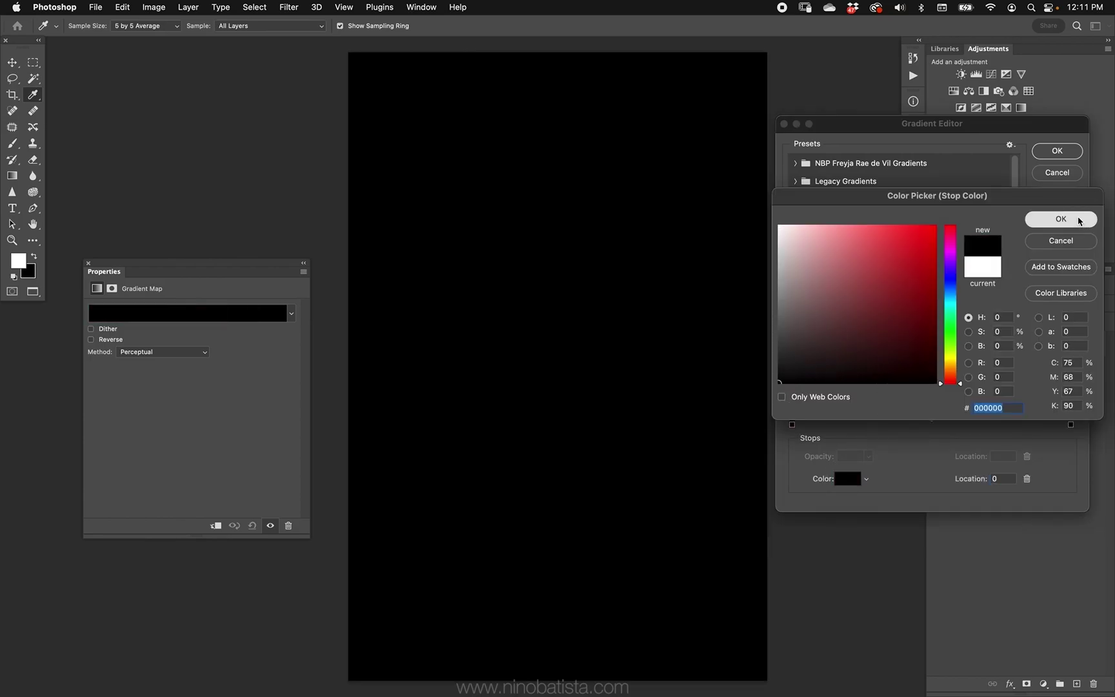
{"action": "left_click", "coordinate": [1060, 219]}
{"action": "left_click", "coordinate": [1069, 425]}
{"action": "left_click", "coordinate": [856, 480]}
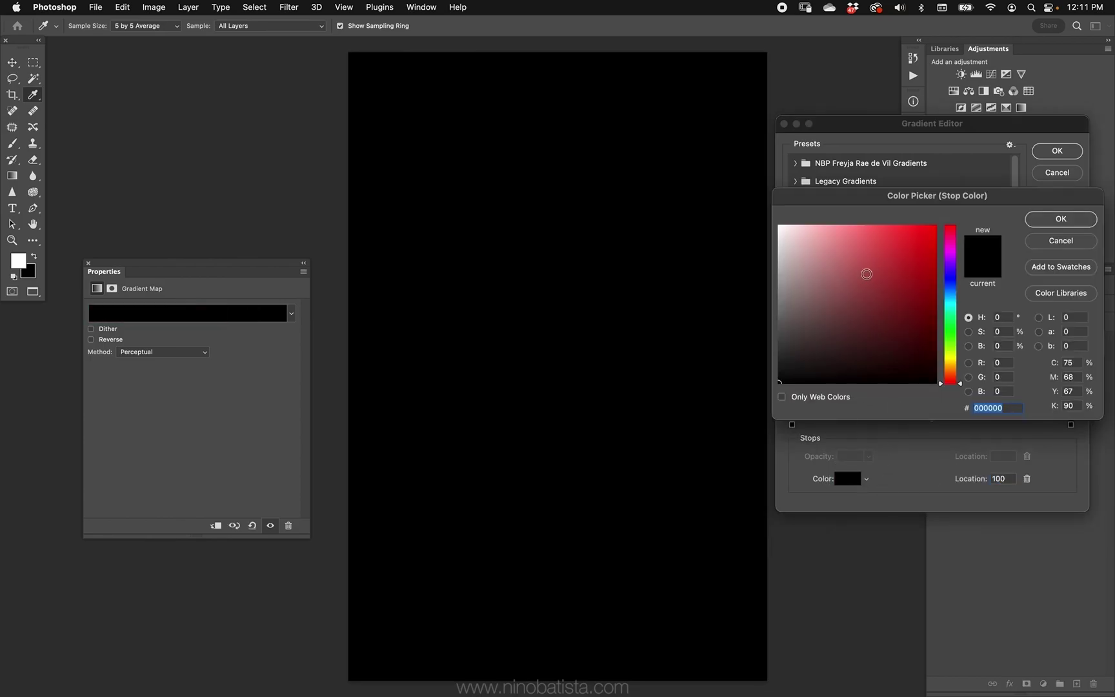
{"action": "left_click_drag", "start_coordinate": [866, 274], "coordinate": [803, 169]}
{"action": "left_click", "coordinate": [1032, 217]}
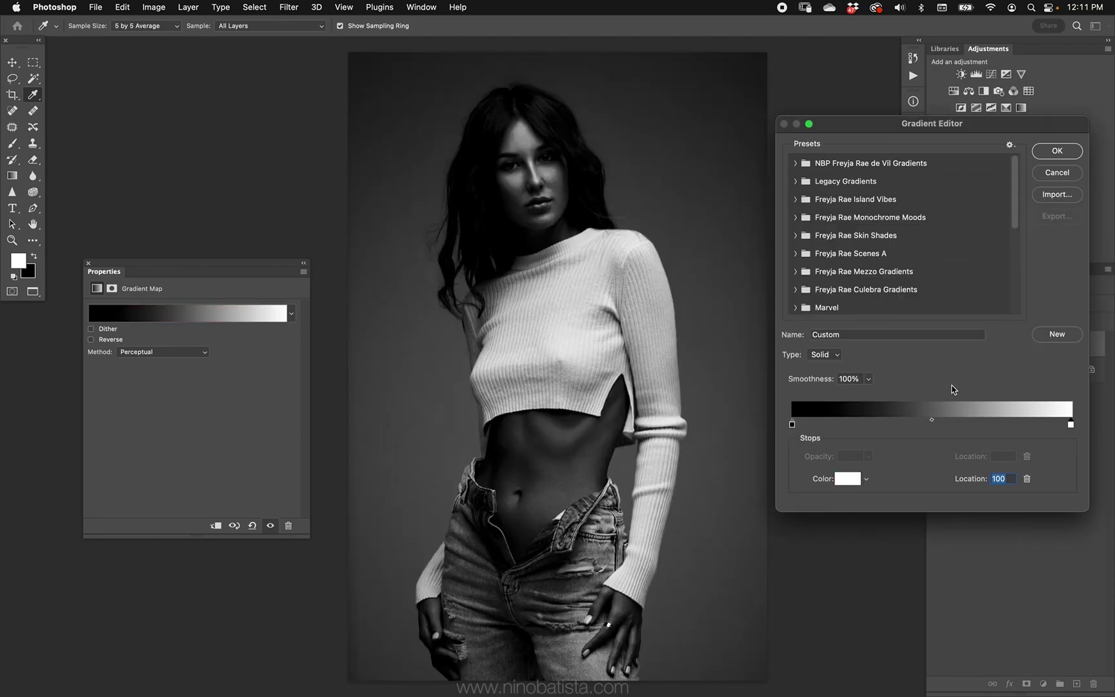
Add a gradient stop at location 29 and colour it deep purple
{"action": "left_click", "coordinate": [871, 424]}
{"action": "left_click", "coordinate": [847, 478]}
{"action": "left_click", "coordinate": [926, 281]}
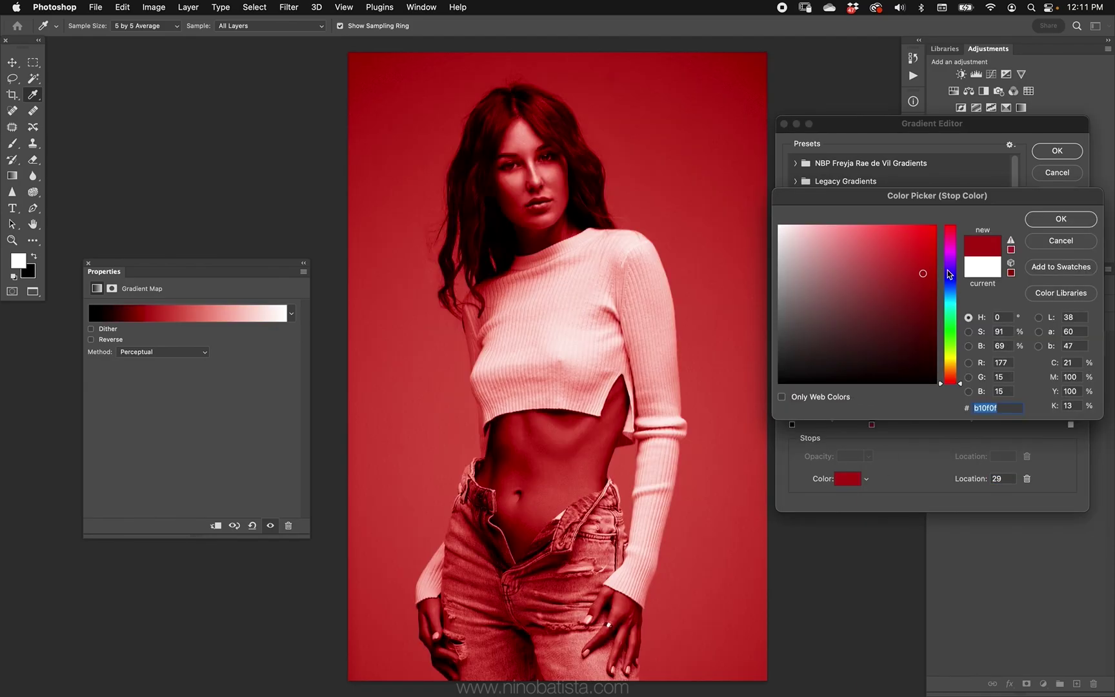
{"action": "left_click", "coordinate": [917, 302]}
{"action": "left_click_drag", "start_coordinate": [955, 244], "coordinate": [953, 254]}
{"action": "left_click", "coordinate": [884, 316]}
{"action": "left_click", "coordinate": [895, 328]}
{"action": "left_click", "coordinate": [1058, 222]}
Add a gradient stop at location 60 and colour it golden yellow
{"action": "left_click", "coordinate": [959, 425]}
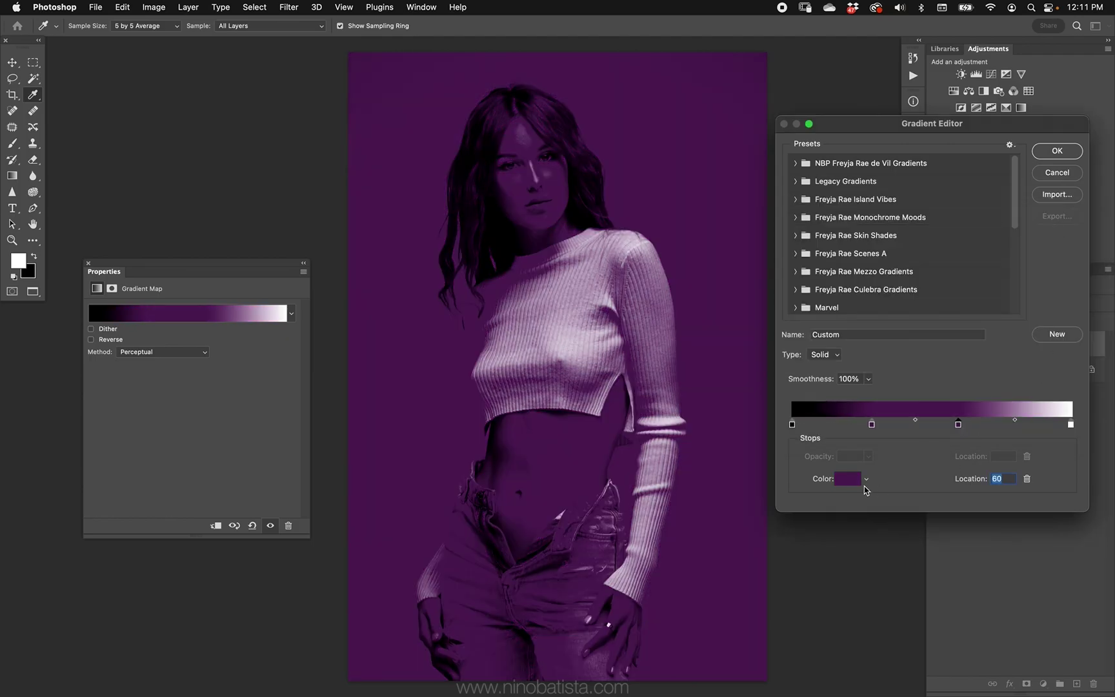
{"action": "left_click", "coordinate": [858, 481]}
{"action": "type", "text": "9c8451"}
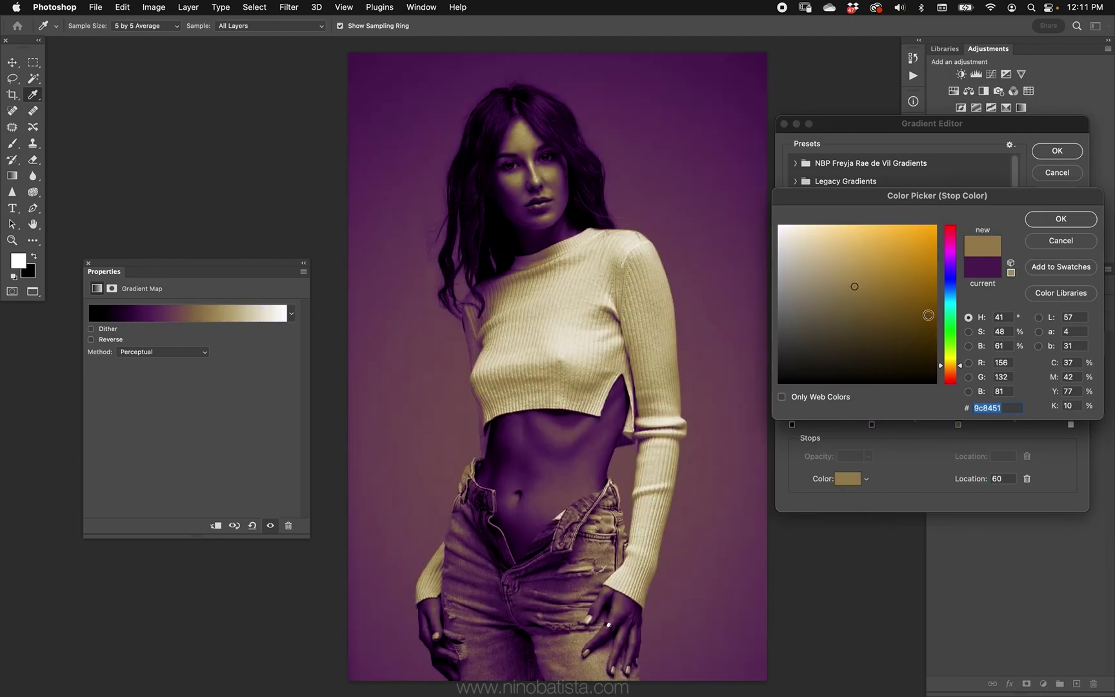
{"action": "left_click", "coordinate": [873, 253]}
{"action": "left_click", "coordinate": [1052, 222]}
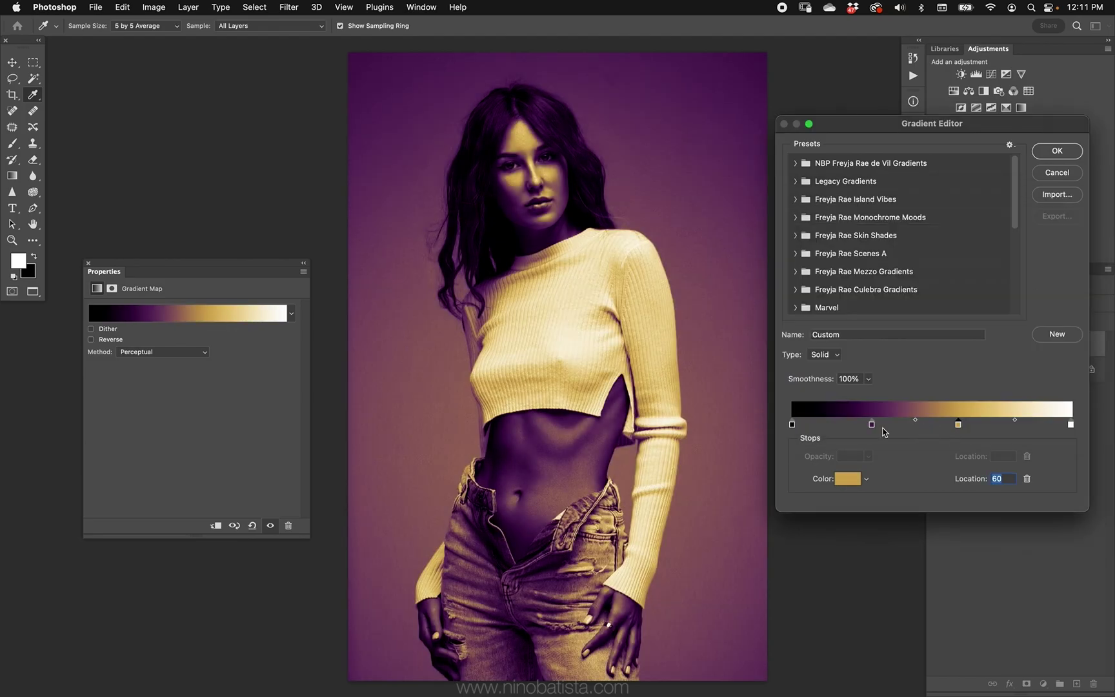
Shift the purple and gold stops toward the shadows, set the midpoint between them to 35%, and accept the gradient
{"action": "left_click_drag", "start_coordinate": [871, 424], "coordinate": [894, 423]}
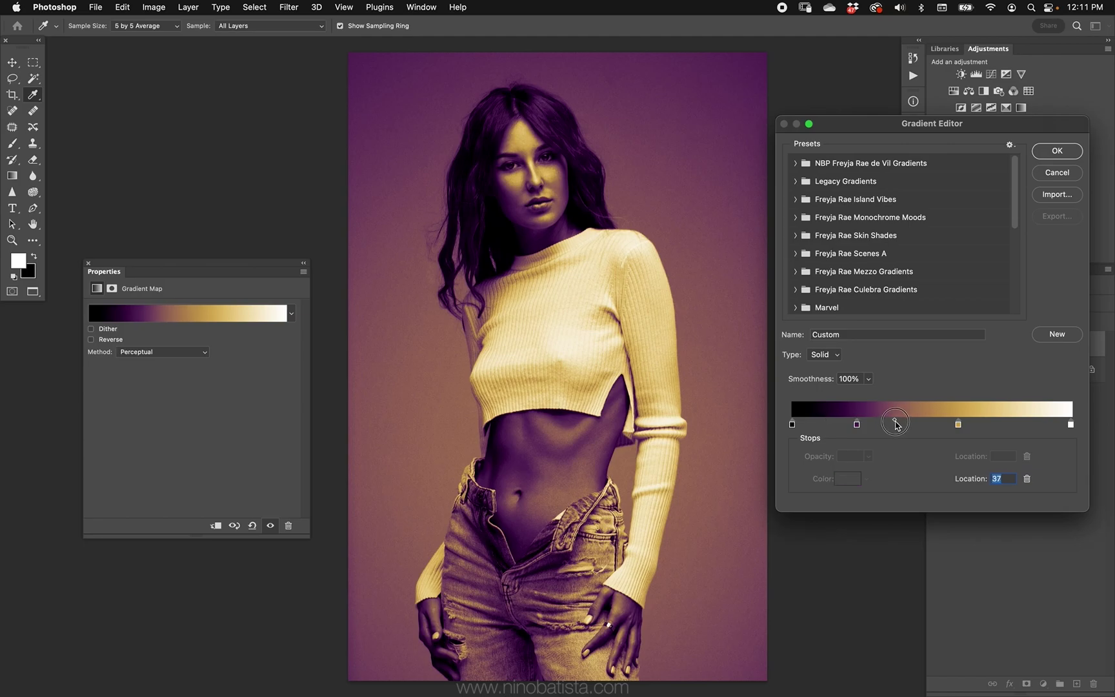
{"action": "mouse_move", "coordinate": [857, 424]}
{"action": "left_mouse_down"}
{"action": "mouse_move", "coordinate": [842, 424]}
{"action": "mouse_move", "coordinate": [914, 426]}
{"action": "mouse_move", "coordinate": [896, 413]}
{"action": "mouse_move", "coordinate": [878, 420]}
{"action": "left_mouse_up"}
{"action": "left_click", "coordinate": [883, 419]}
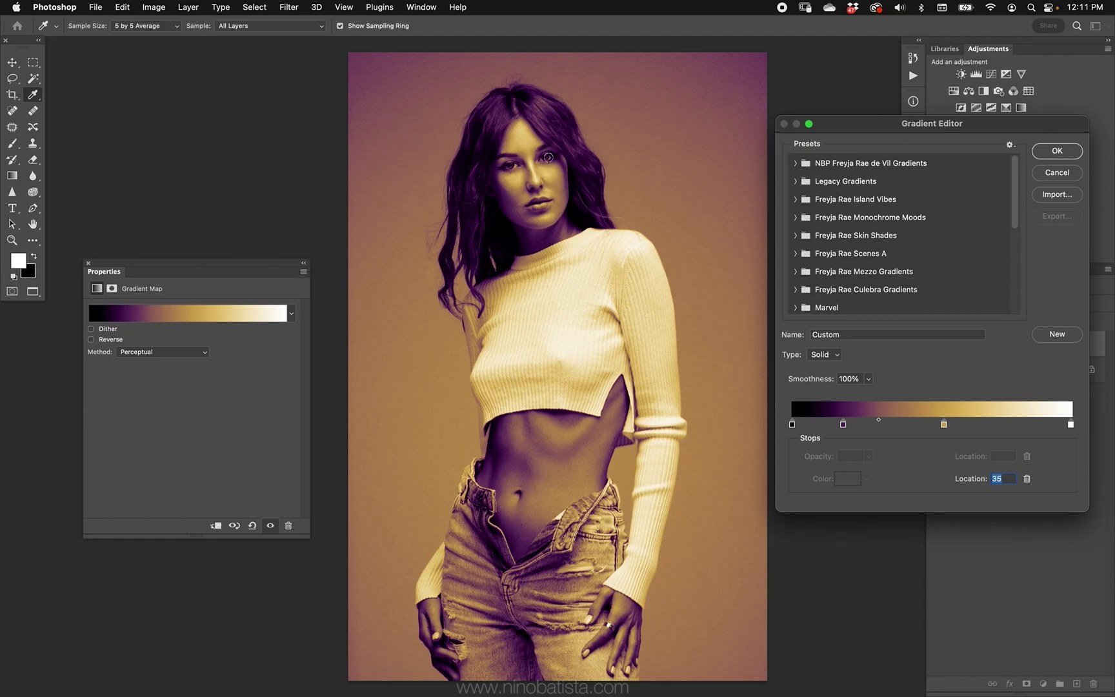
{"action": "left_click", "coordinate": [842, 426]}
{"action": "left_click", "coordinate": [1057, 151]}
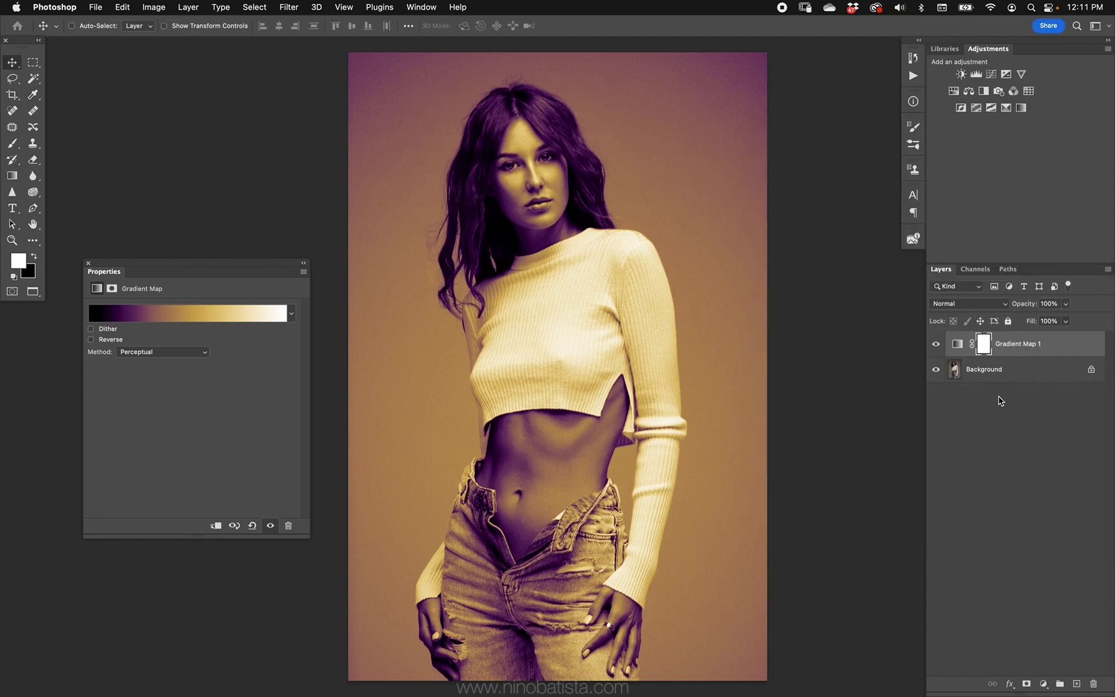
Set the Gradient Map layer's blend mode to Color and compare the photo with the layer hidden and shown
{"action": "left_click", "coordinate": [955, 304]}
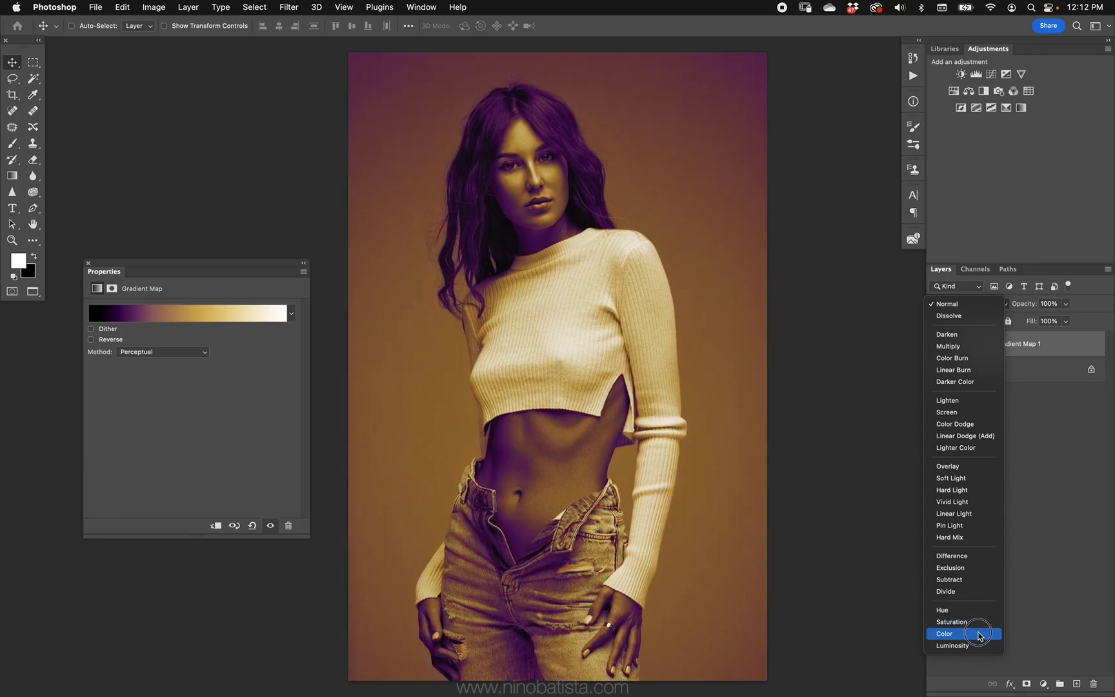
{"action": "left_click", "coordinate": [979, 634]}
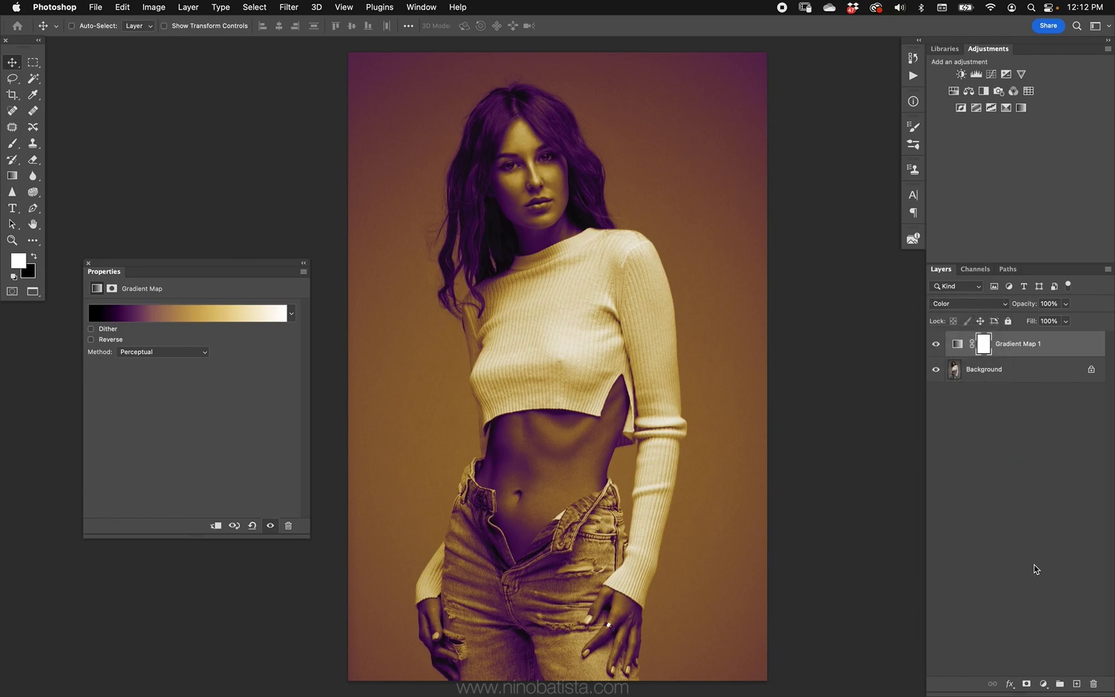
{"action": "left_click", "coordinate": [936, 344]}
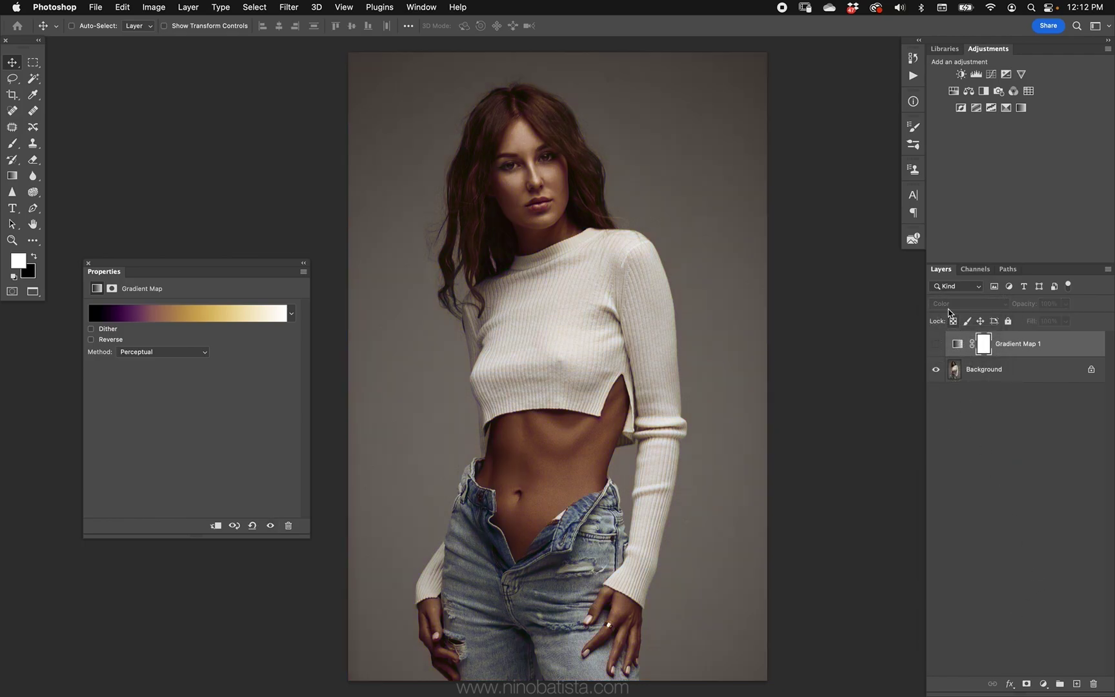
{"action": "left_click", "coordinate": [937, 349]}
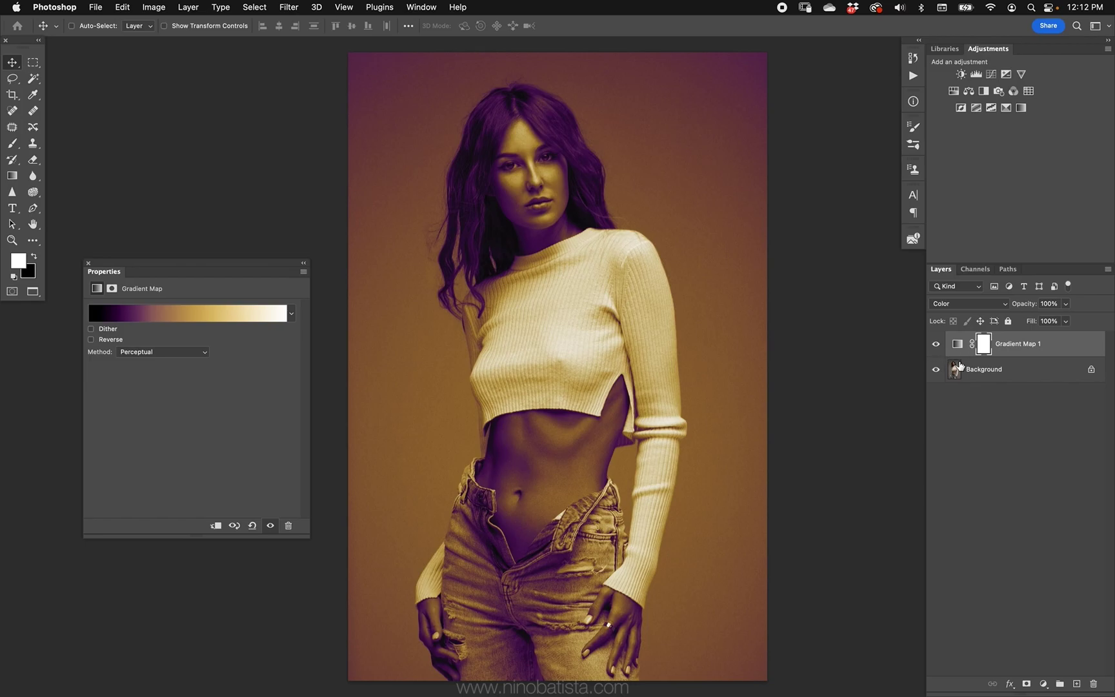
Set the Gradient Map layer's blend mode to Hue with 40% opacity and compare the photo with the layer hidden and shown
{"action": "left_click", "coordinate": [965, 306]}
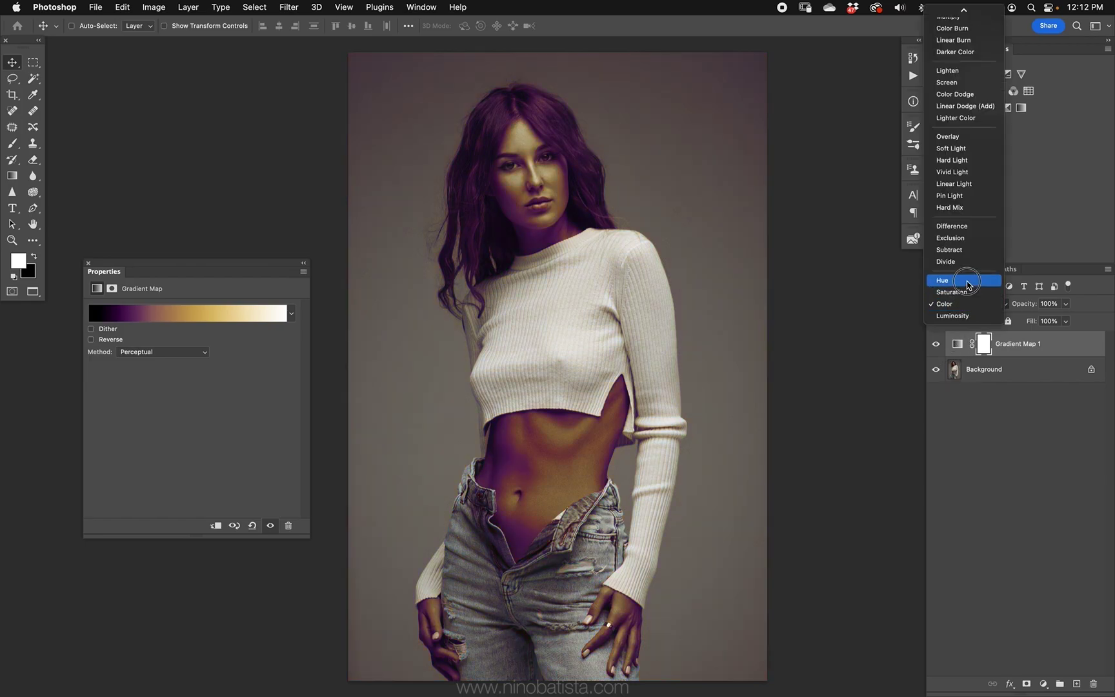
{"action": "left_click", "coordinate": [969, 284]}
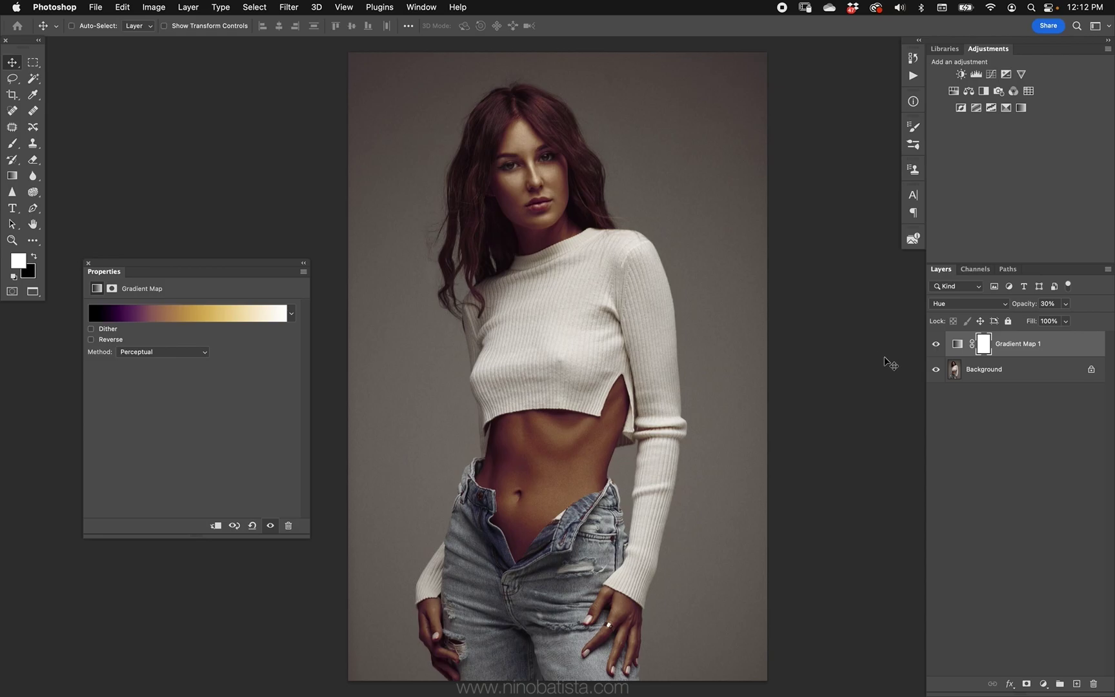
{"action": "left_click", "coordinate": [936, 346]}
{"action": "left_click", "coordinate": [936, 345]}
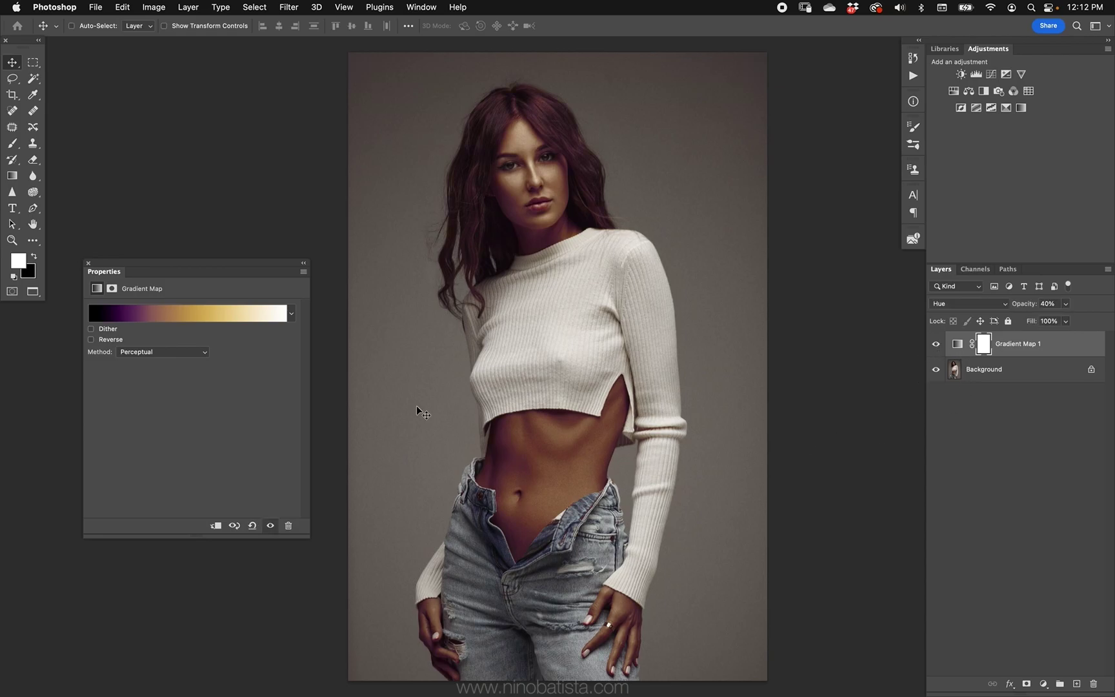
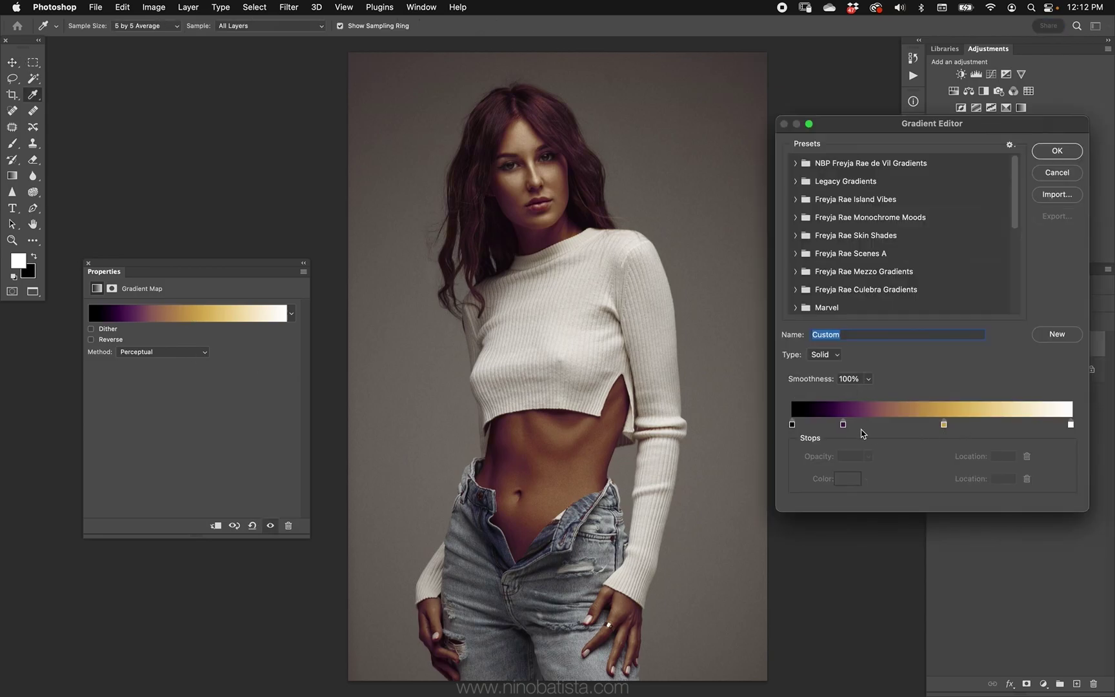
Reposition the gold gradient stop to location 59 and the purple stop to location 16, and accept the gradient
{"action": "left_click", "coordinate": [893, 419]}
{"action": "left_click_drag", "start_coordinate": [896, 422], "coordinate": [956, 425]}
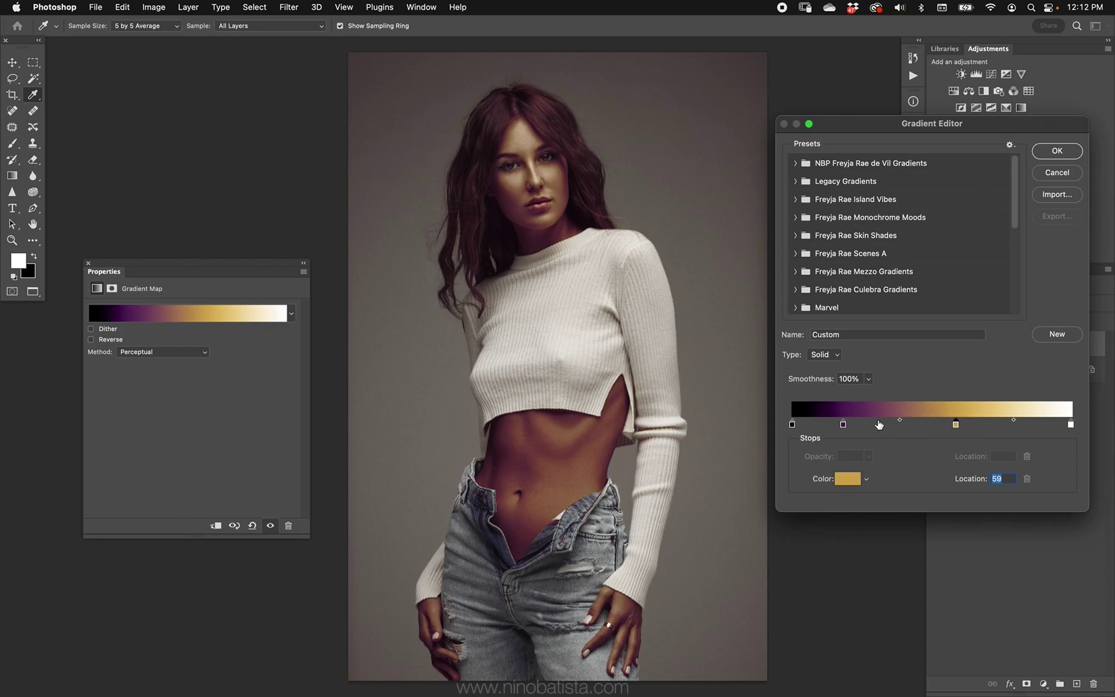
{"action": "left_click", "coordinate": [843, 425]}
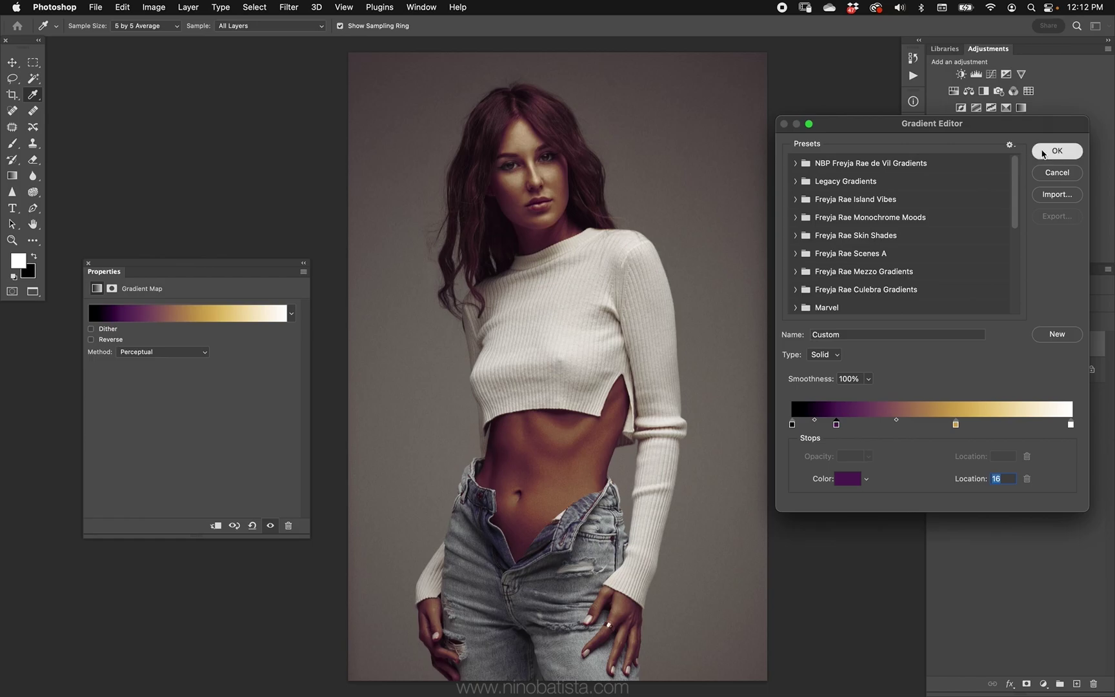
{"action": "left_click", "coordinate": [1056, 151]}
Lower the Gradient Map layer's opacity to 35% and compare the portrait with the layer hidden and shown
{"action": "key", "text": "3"}
{"action": "key", "text": "5"}
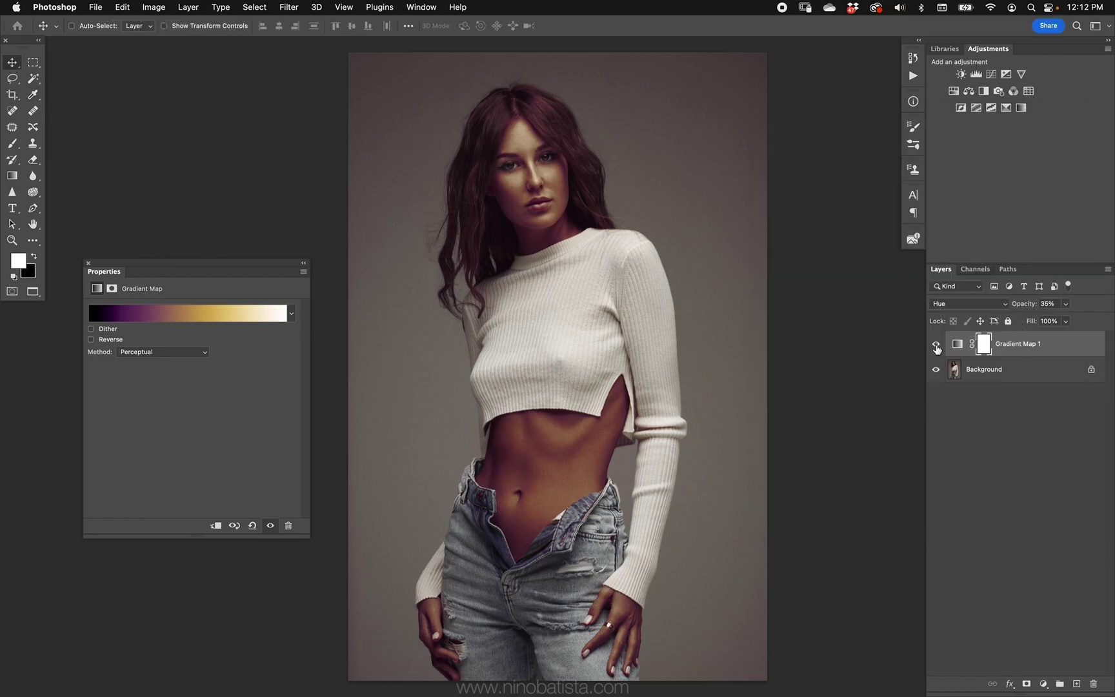
{"action": "left_click", "coordinate": [938, 344]}
{"action": "left_click", "coordinate": [936, 344]}
Change the Gradient Map layer's blend mode to Hard Mix, try 40% opacity and return the opacity to 100%
{"action": "key", "text": "0"}
{"action": "left_click", "coordinate": [977, 304]}
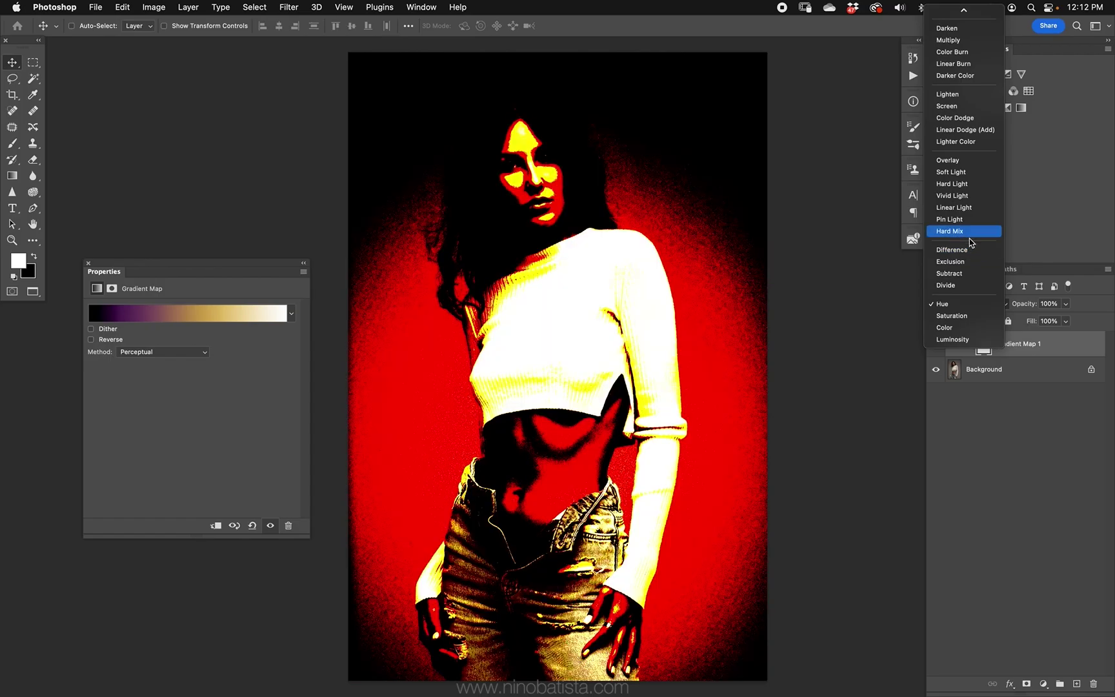
{"action": "left_click", "coordinate": [963, 231]}
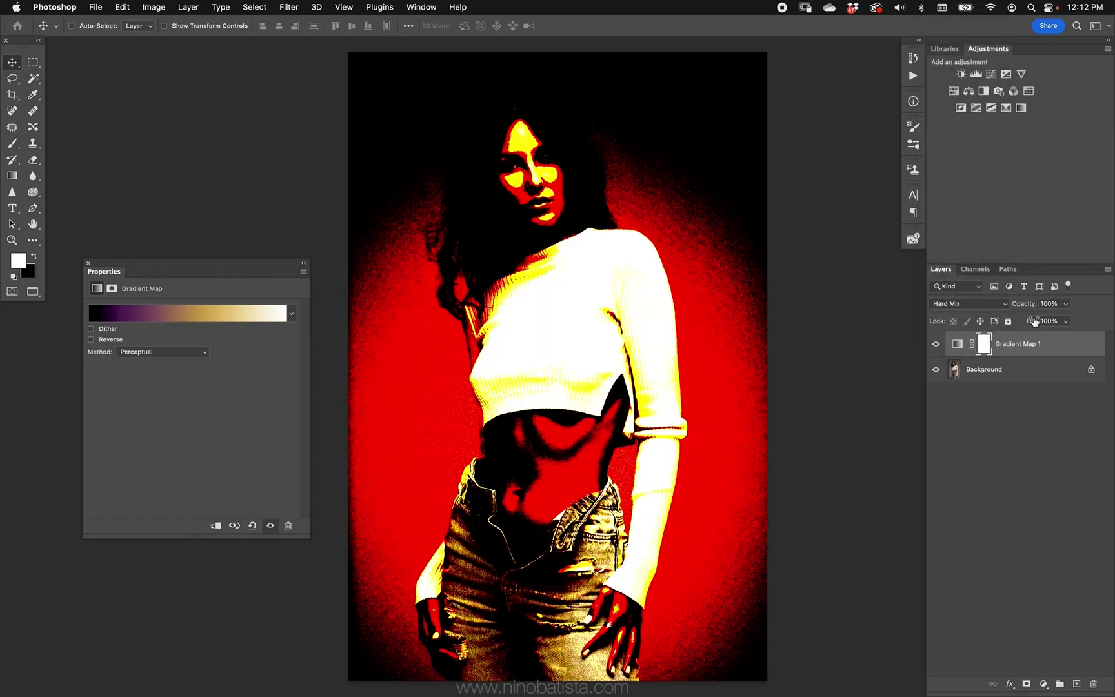
{"action": "key", "text": "5"}
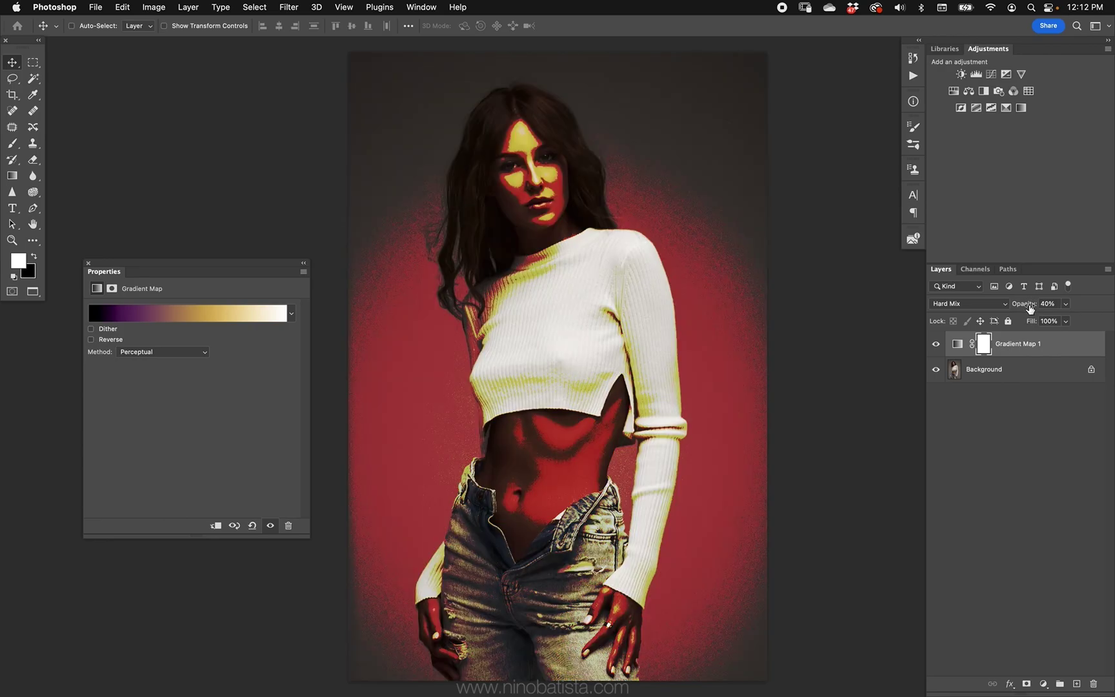
{"action": "key", "text": "0"}
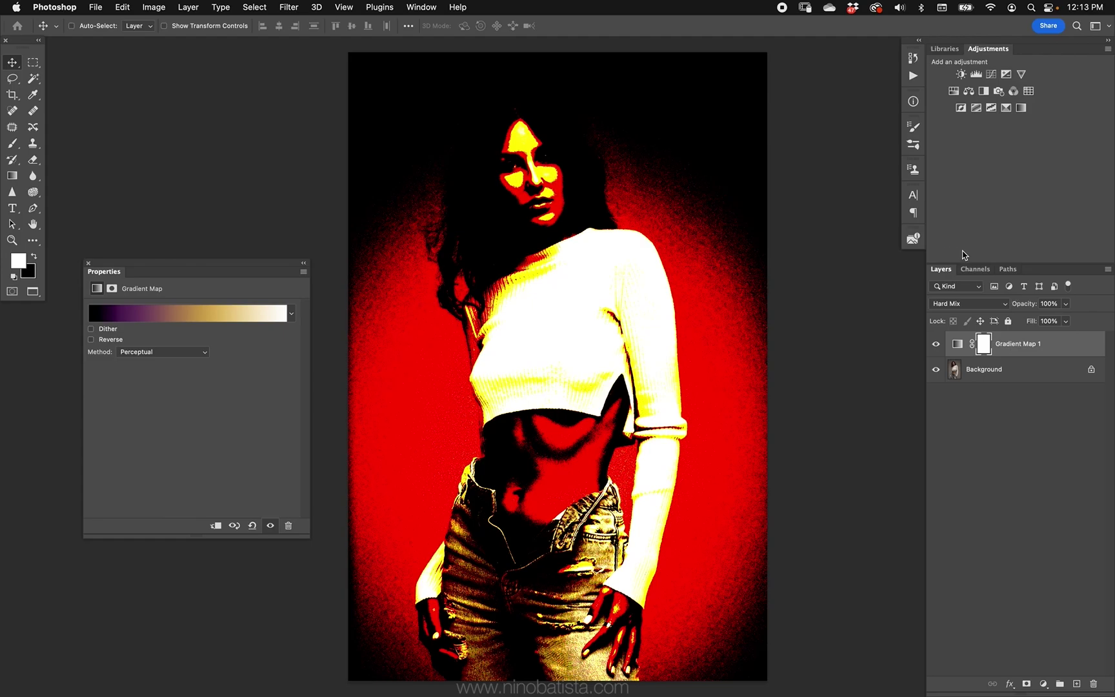
Lower the Gradient Map layer's fill to 10% and compare the portrait with the layer hidden and shown
{"action": "key", "text": "shift+1"}
{"action": "left_click", "coordinate": [935, 343]}
{"action": "left_click", "coordinate": [936, 343]}
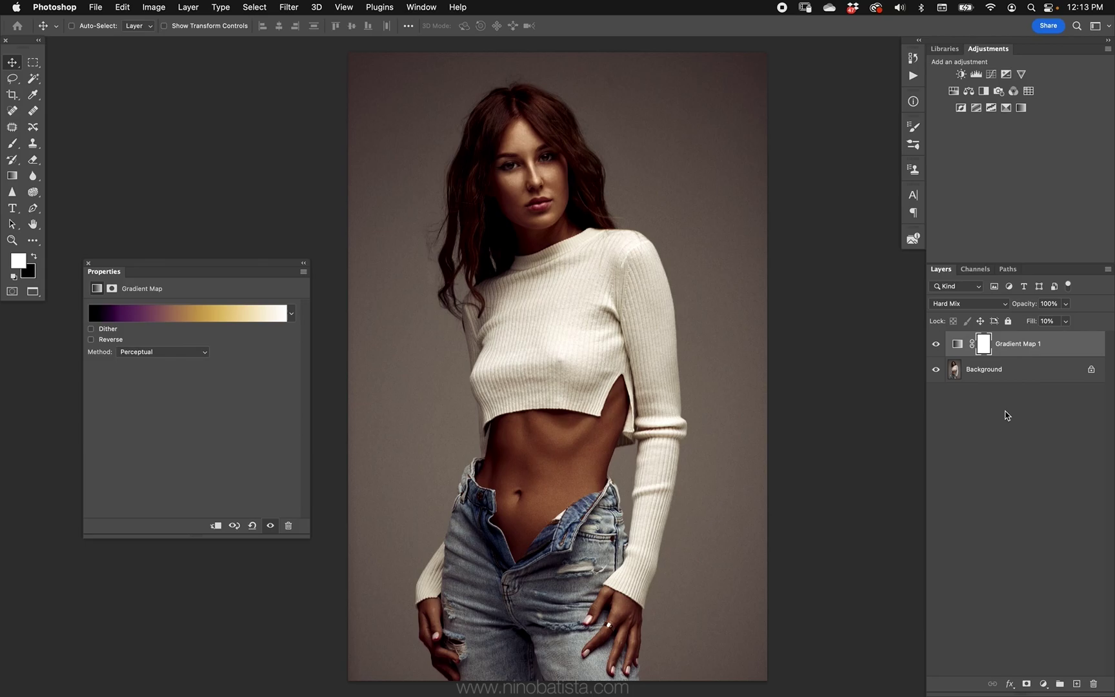
{"action": "key", "text": "shift+3"}
Shift the purple and gold gradient stops slightly towards the white end and accept the gradient
{"action": "left_click", "coordinate": [188, 310]}
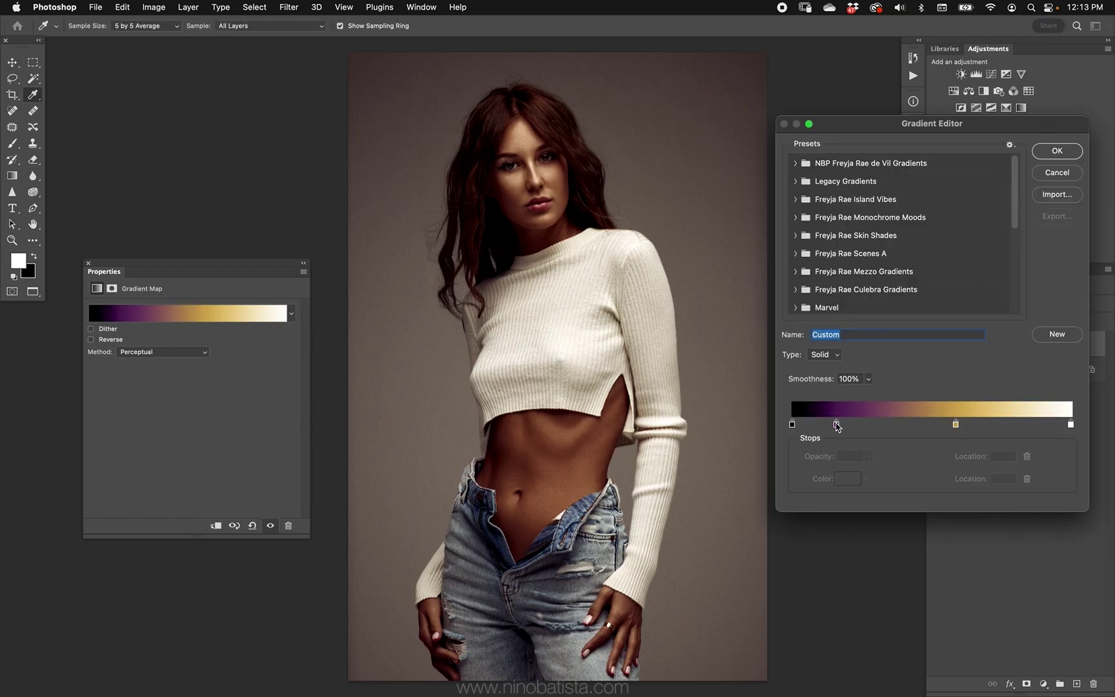
{"action": "left_click_drag", "start_coordinate": [836, 424], "coordinate": [852, 424]}
{"action": "left_click_drag", "start_coordinate": [957, 424], "coordinate": [974, 424]}
{"action": "left_click", "coordinate": [1058, 152]}
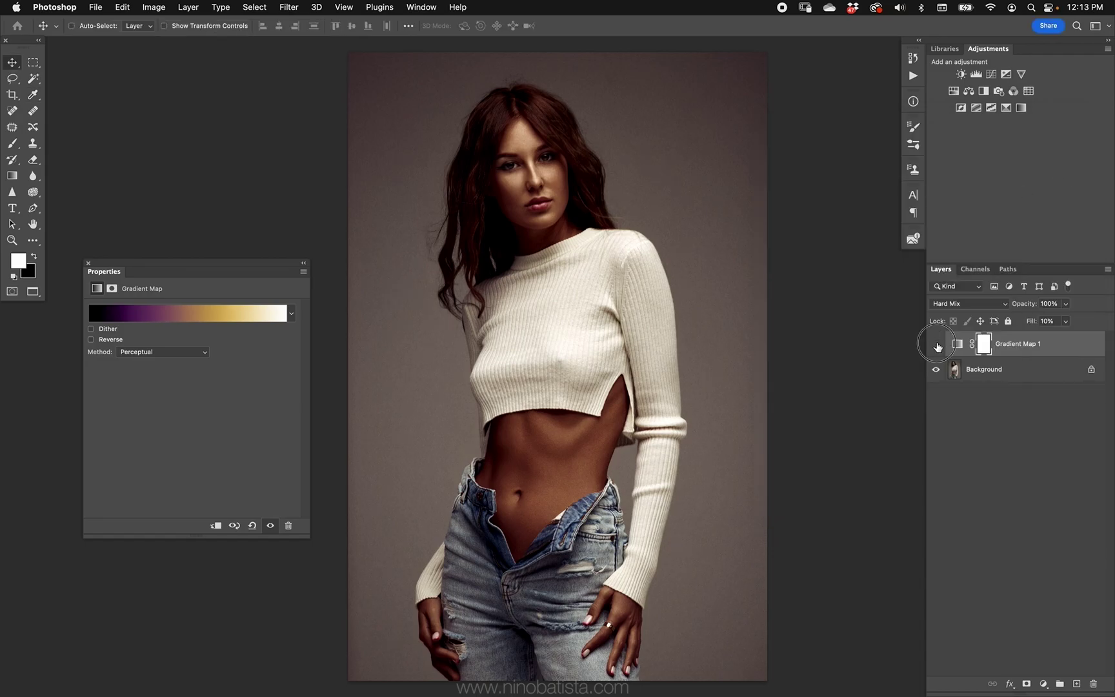
Recolour the gold gradient stop at location 64 to light blue 53b5d1
{"action": "left_click", "coordinate": [249, 315]}
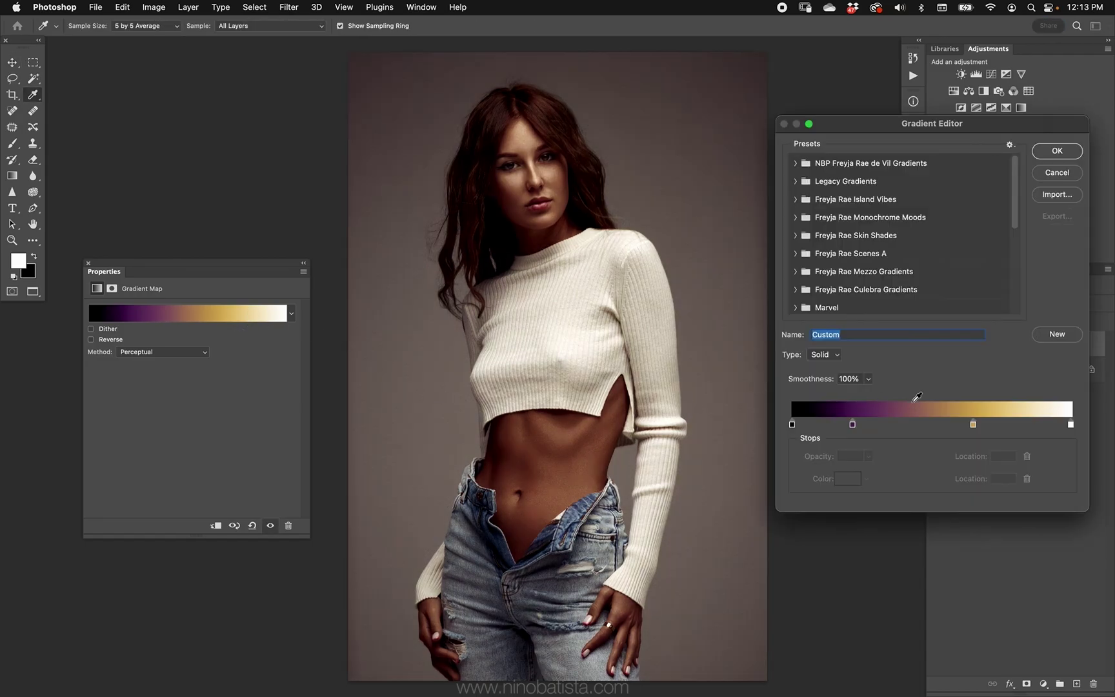
{"action": "left_click", "coordinate": [973, 424]}
{"action": "left_click", "coordinate": [851, 477]}
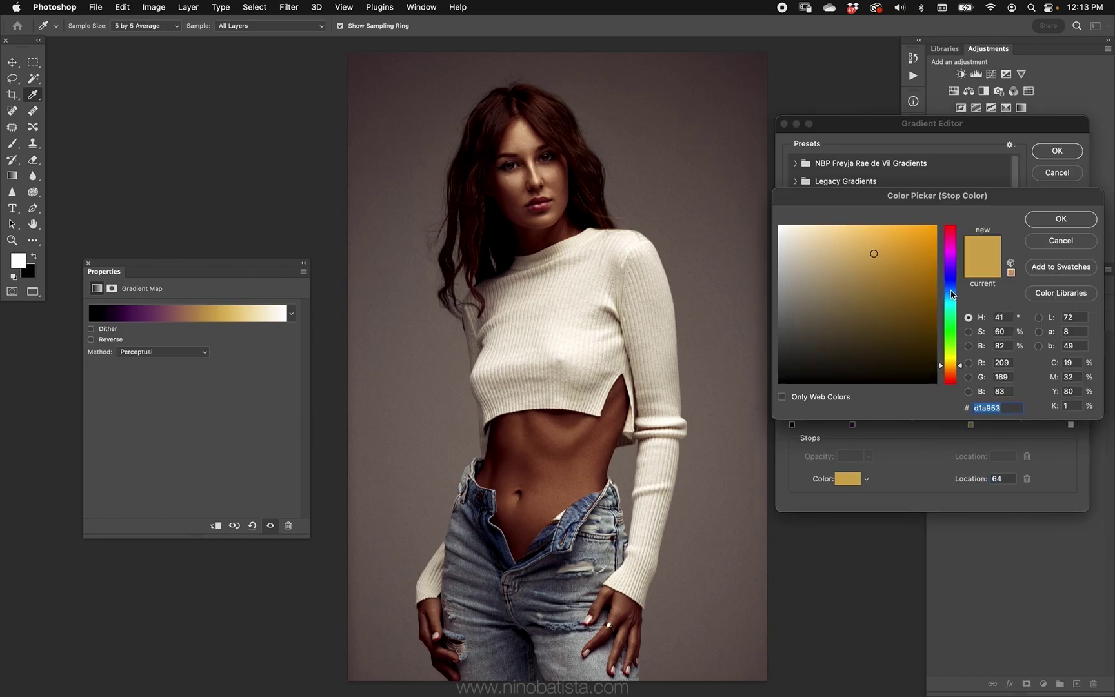
{"action": "left_click", "coordinate": [960, 297]}
{"action": "left_click", "coordinate": [956, 299]}
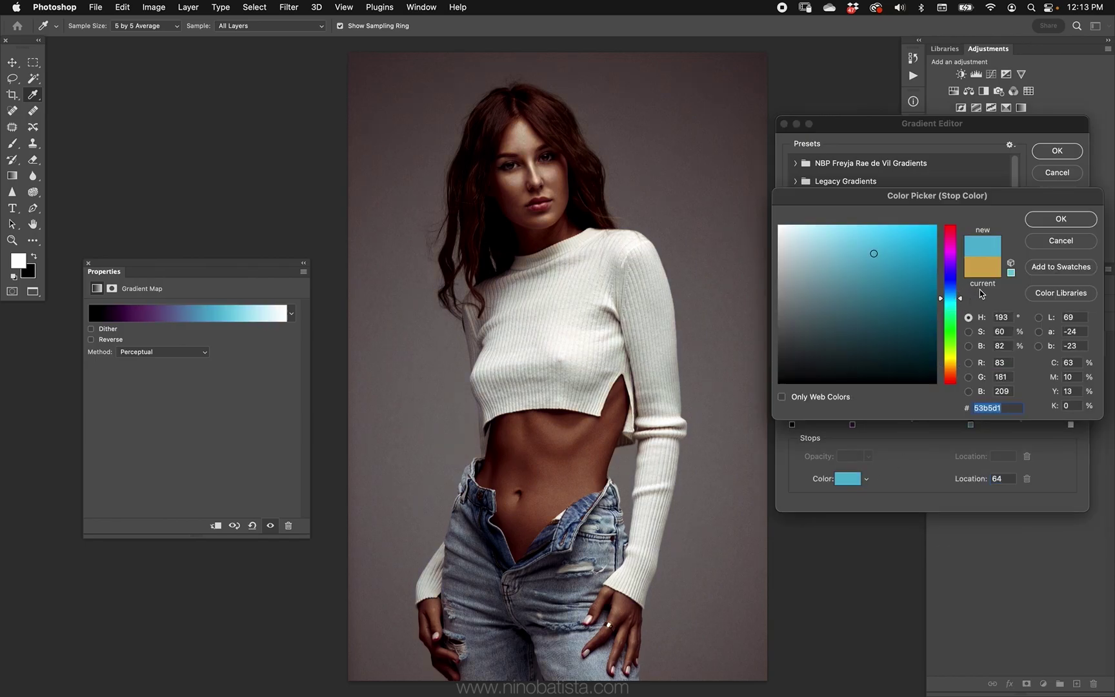
{"action": "left_click", "coordinate": [1047, 223]}
Position the purple gradient stop at location 19, shift its colour slightly towards magenta and accept the gradient
{"action": "left_click", "coordinate": [846, 426]}
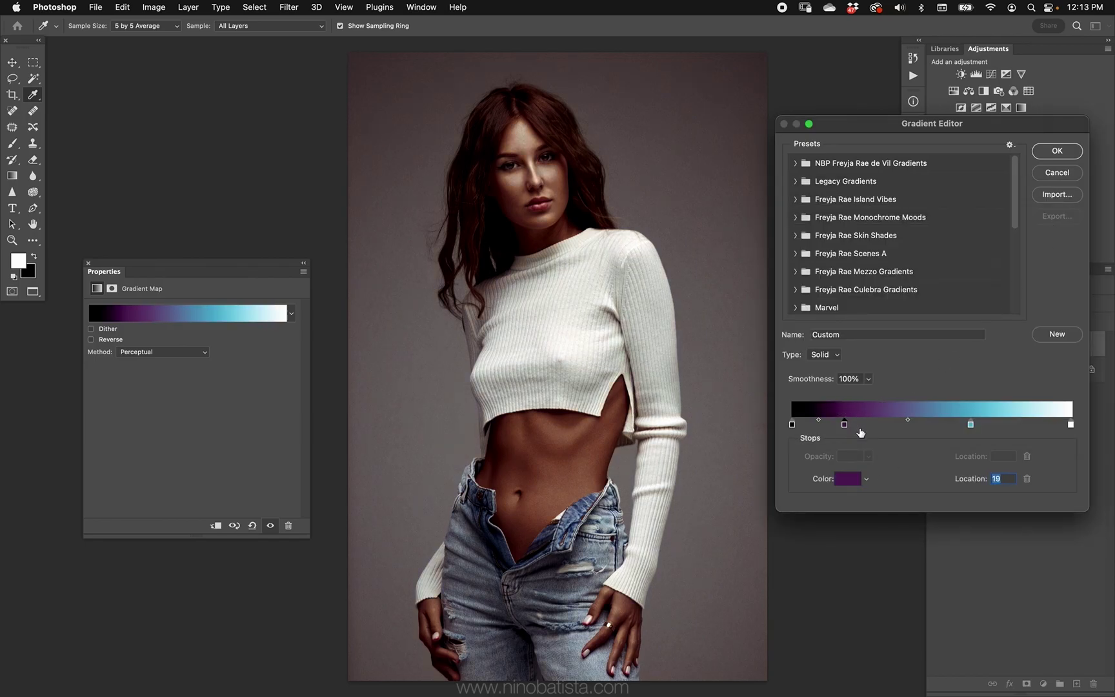
{"action": "left_click", "coordinate": [850, 479]}
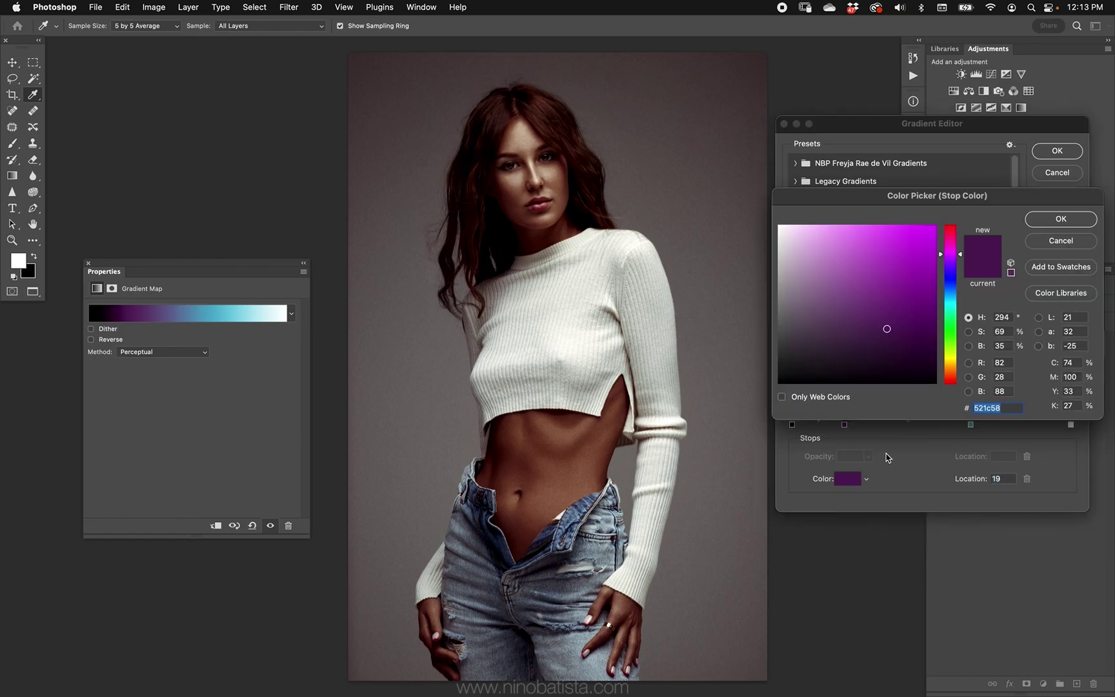
{"action": "left_click", "coordinate": [1057, 221]}
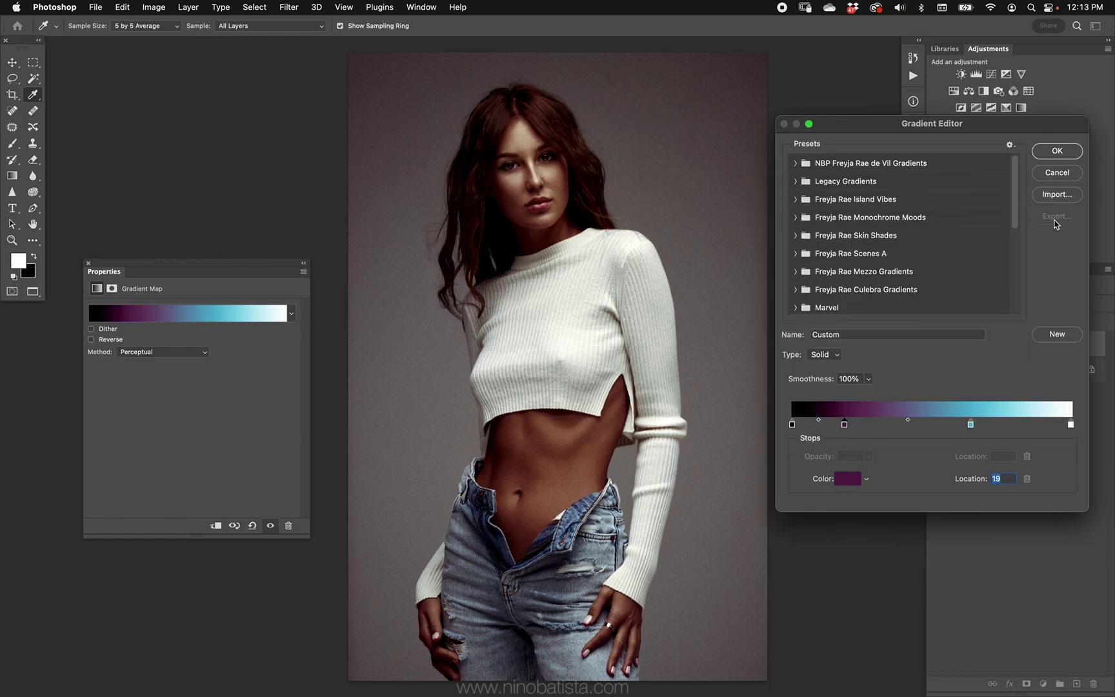
{"action": "left_click", "coordinate": [1056, 150]}
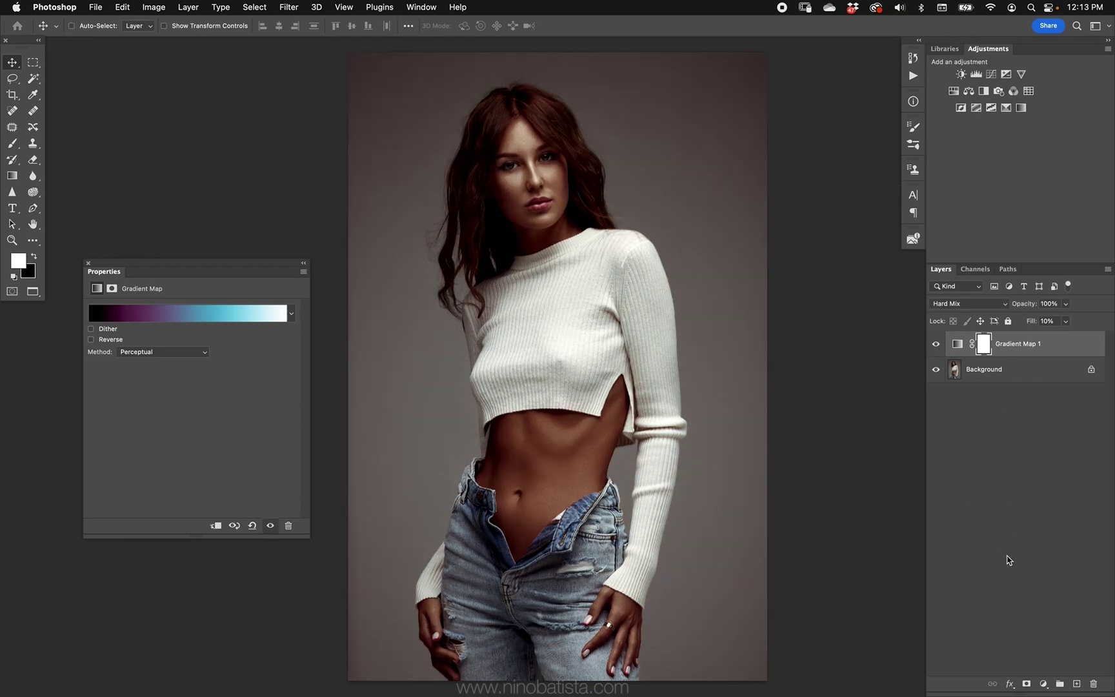
{"action": "left_click", "coordinate": [1042, 681]}
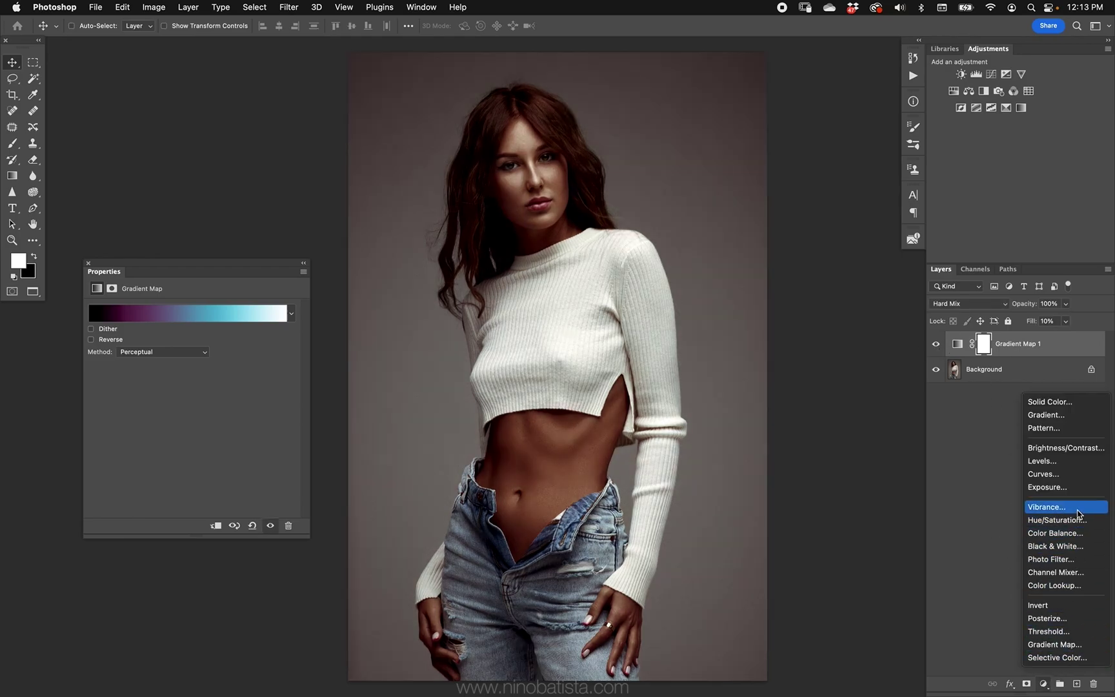
{"action": "left_click", "coordinate": [1070, 478]}
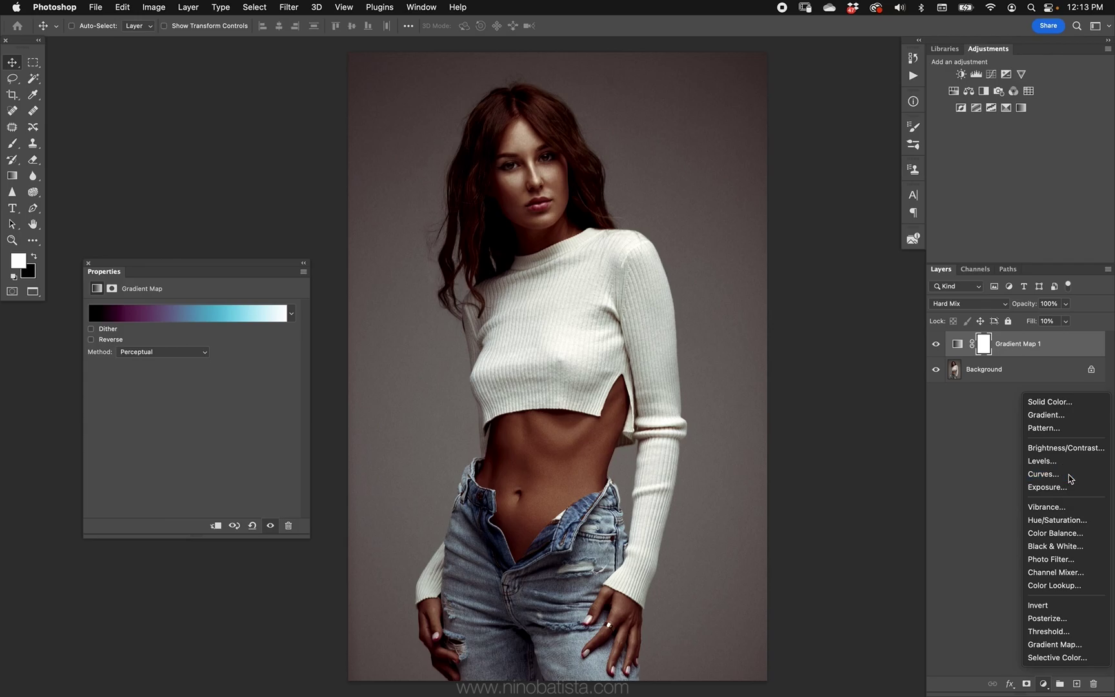
{"action": "key", "text": "super+z"}
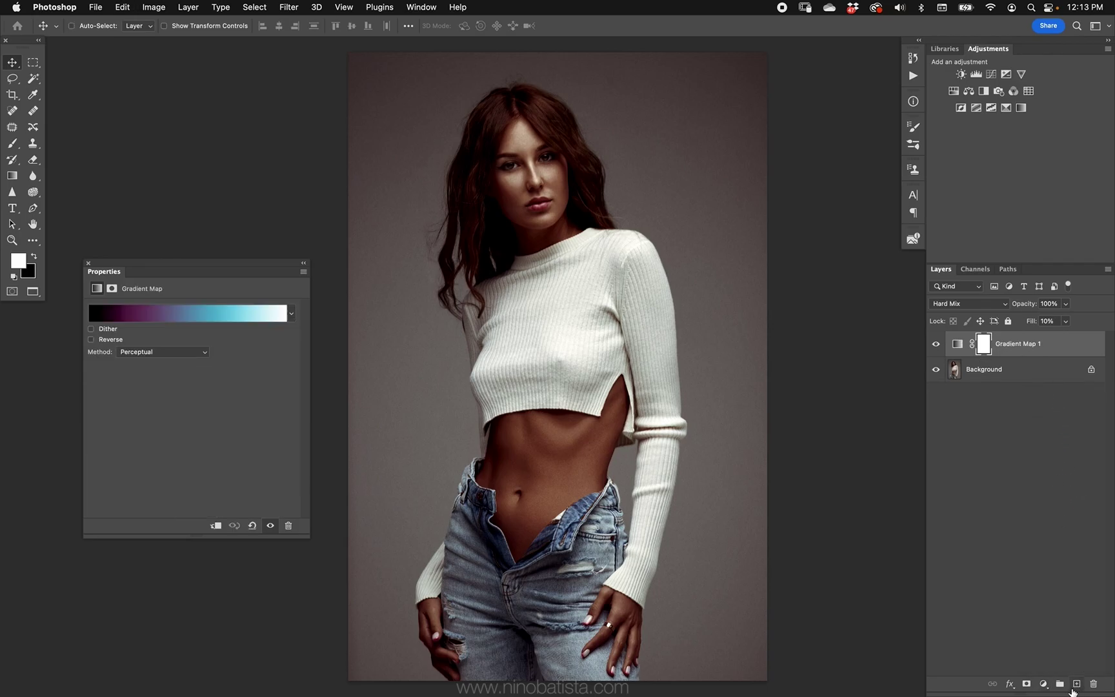
Add a Levels adjustment layer in Luminosity blend mode and clip it to the Gradient Map layer
{"action": "left_click", "coordinate": [1043, 683]}
{"action": "left_click", "coordinate": [1069, 462]}
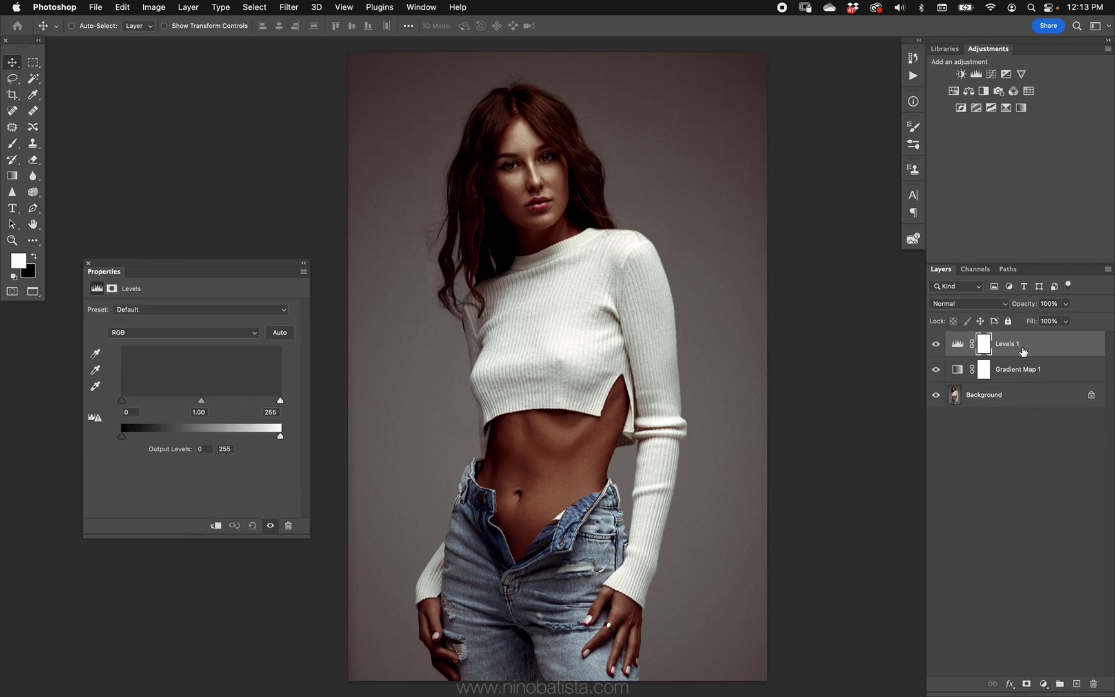
{"action": "left_click", "coordinate": [968, 303]}
{"action": "left_click", "coordinate": [992, 645]}
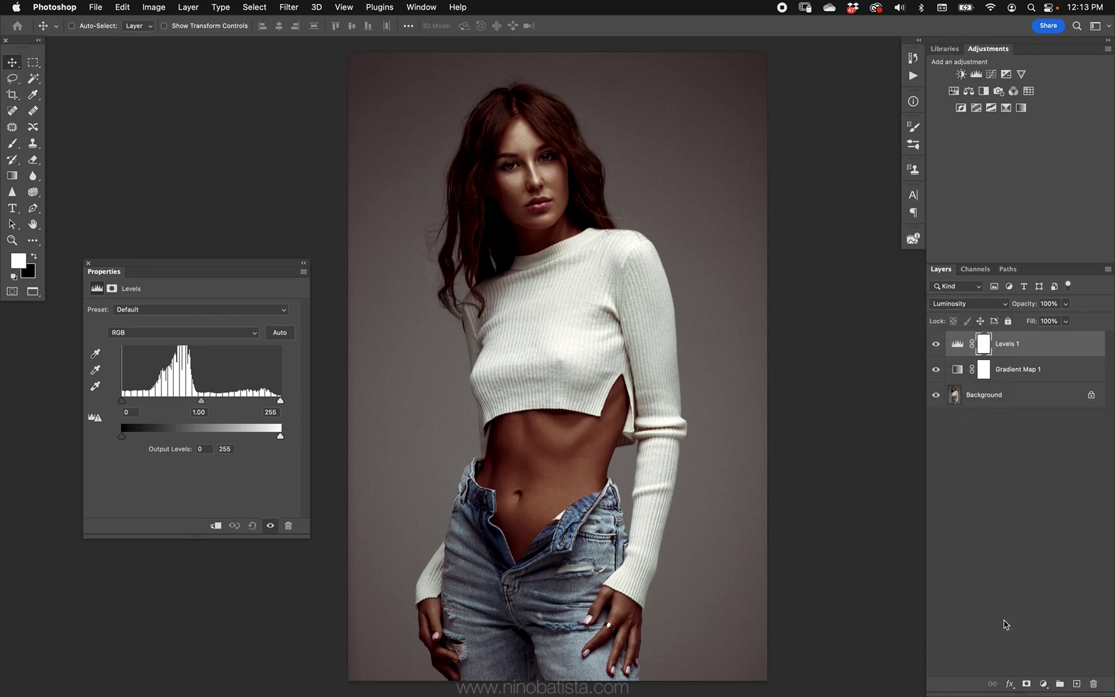
{"action": "left_click", "coordinate": [971, 356], "text": "alt"}
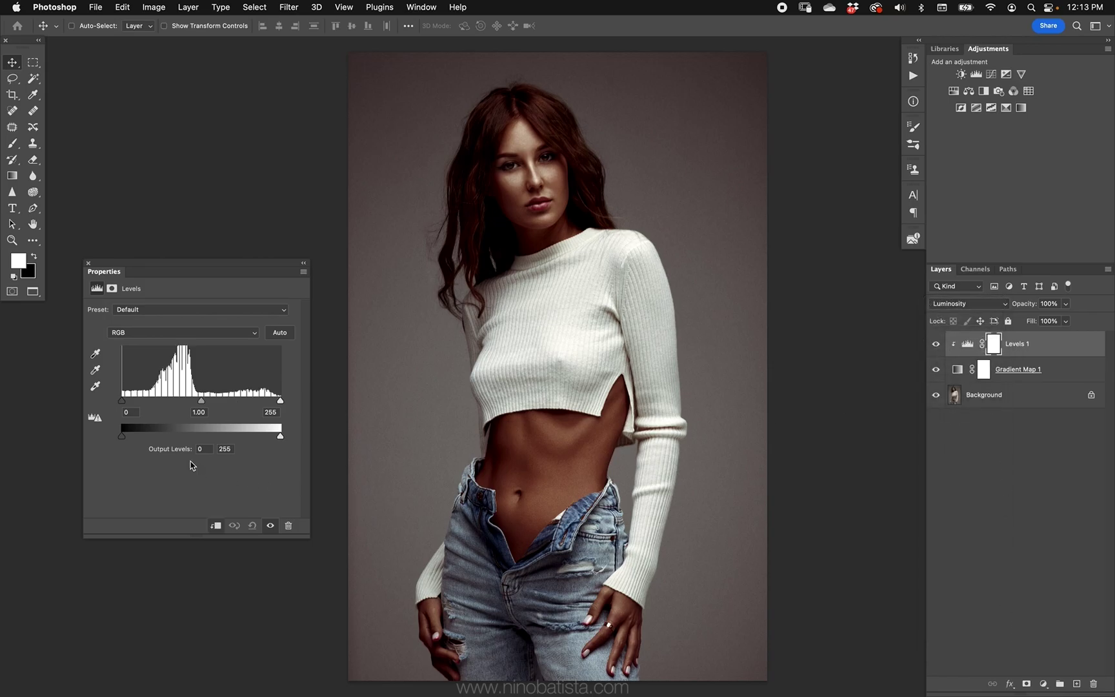
{"action": "mouse_move", "coordinate": [178, 452]}
{"action": "left_mouse_down"}
{"action": "mouse_move", "coordinate": [188, 456]}
{"action": "mouse_move", "coordinate": [171, 454]}
{"action": "left_mouse_up"}
Try 65% opacity on the Gradient Map layer, compare it hidden and shown, and return the opacity to 100%
{"action": "left_click", "coordinate": [1049, 367]}
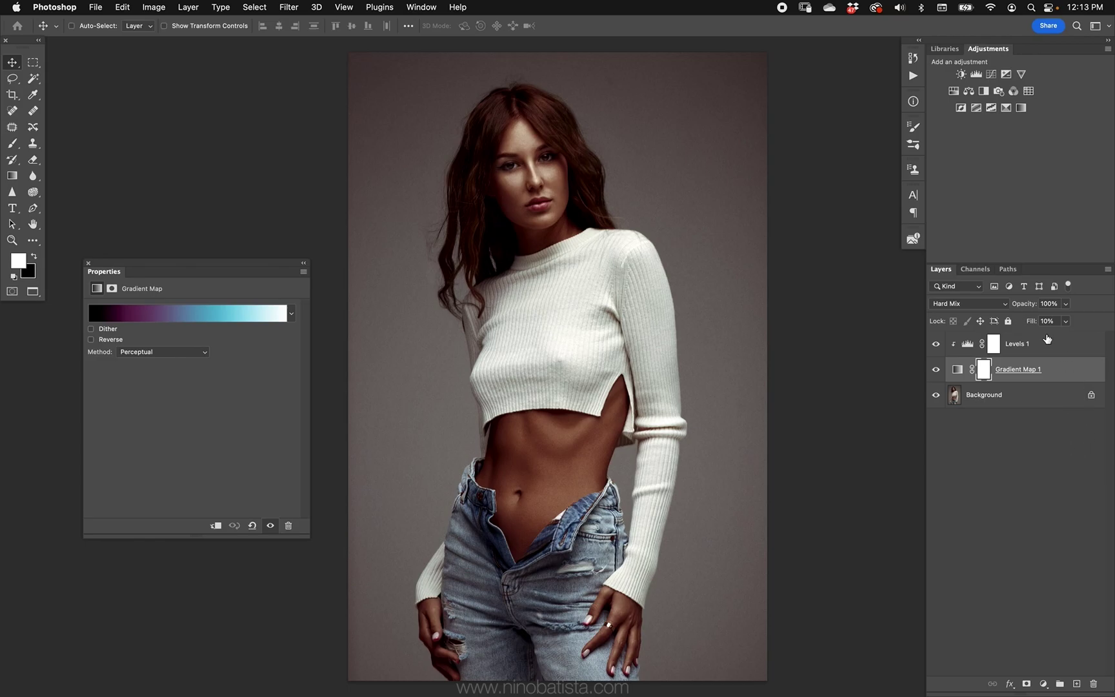
{"action": "key", "text": "6"}
{"action": "key", "text": "5"}
{"action": "left_click", "coordinate": [936, 371]}
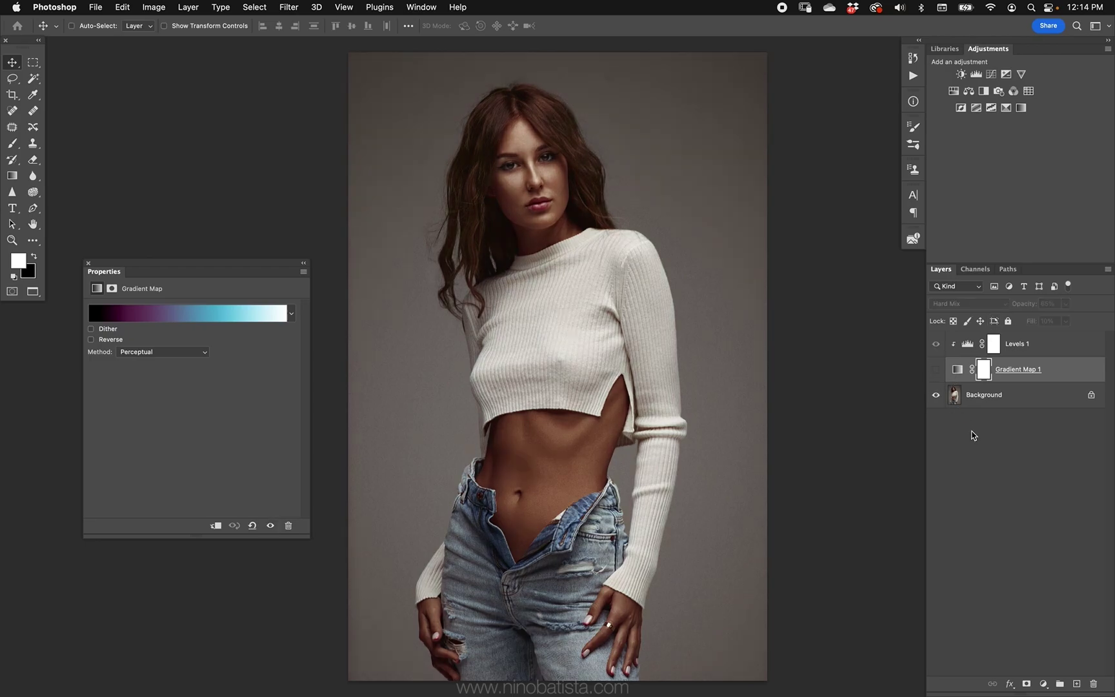
{"action": "left_click", "coordinate": [937, 371]}
{"action": "key", "text": "0"}
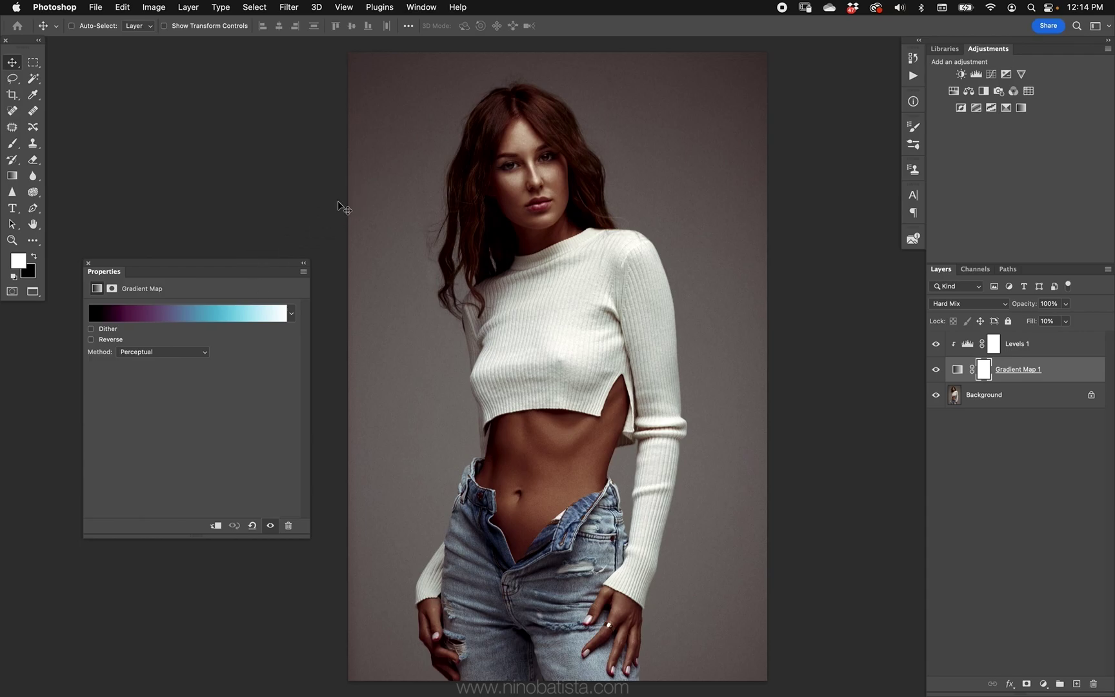
Set the Gradient Map layer's blend mode to Overlay with 40% fill and compare the portrait with the layer hidden and shown
{"action": "left_click_drag", "start_coordinate": [254, 266], "coordinate": [355, 211]}
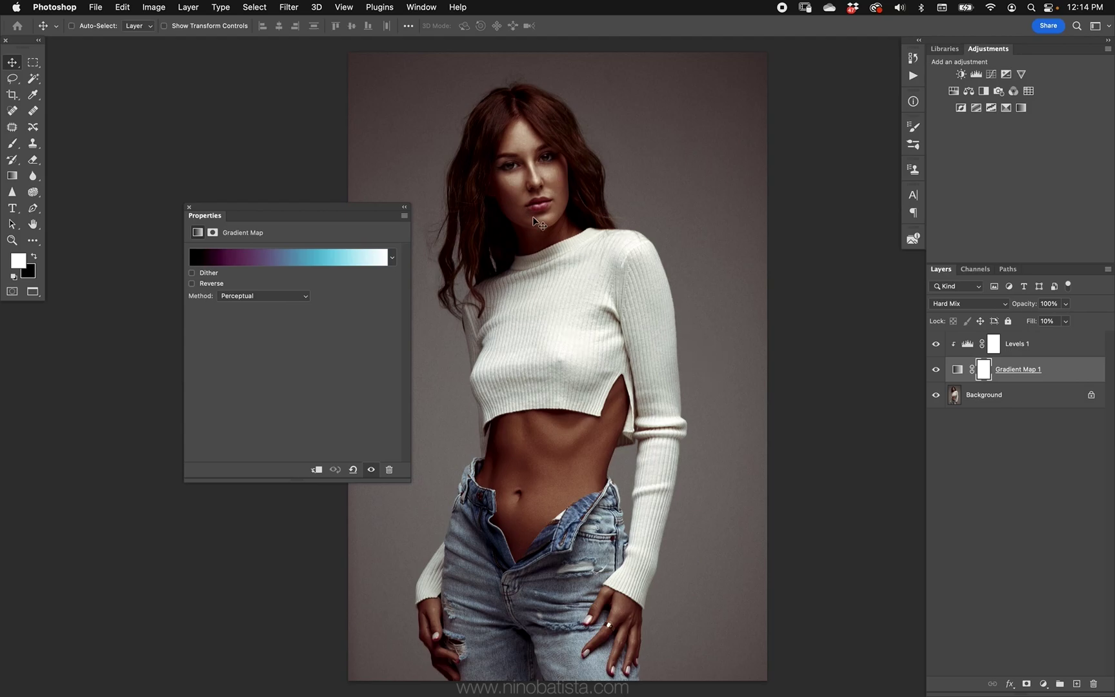
{"action": "left_click", "coordinate": [935, 369]}
{"action": "key", "text": "shift+0"}
{"action": "key", "text": "shift+0"}
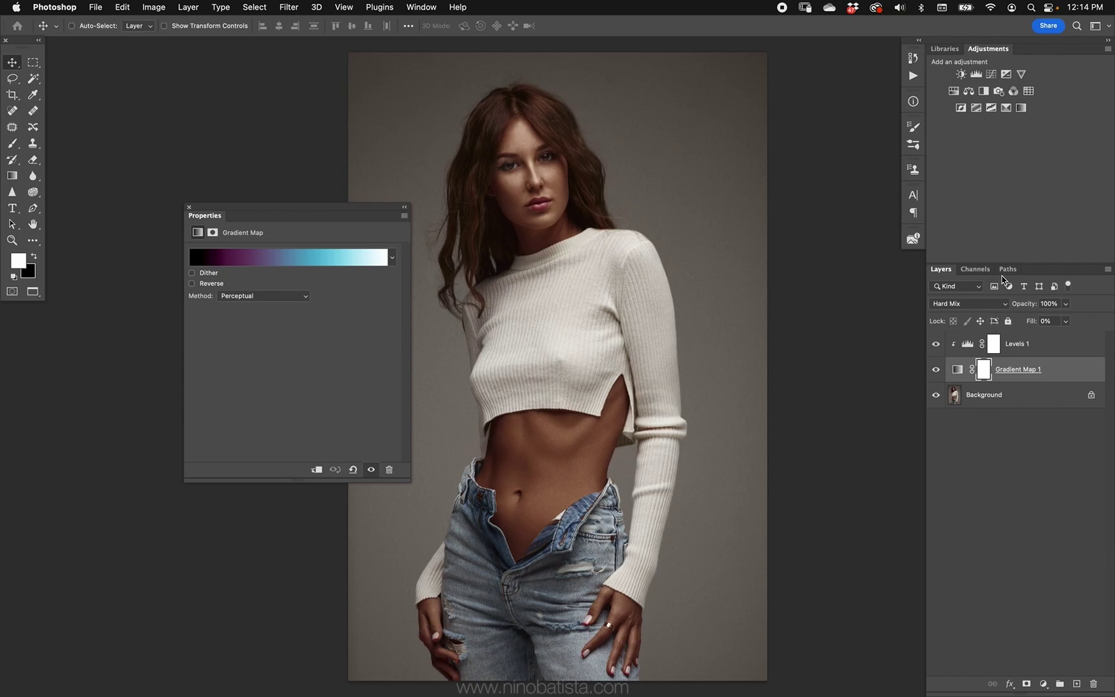
{"action": "key", "text": "shift+0"}
{"action": "left_click", "coordinate": [973, 302]}
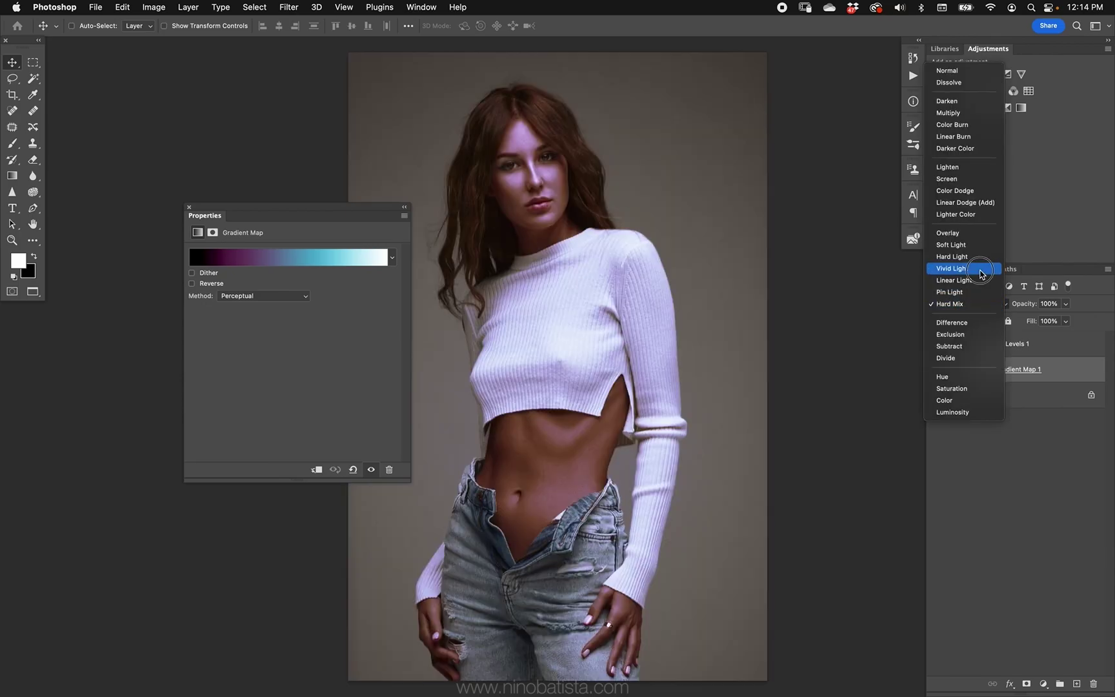
{"action": "left_click", "coordinate": [979, 239]}
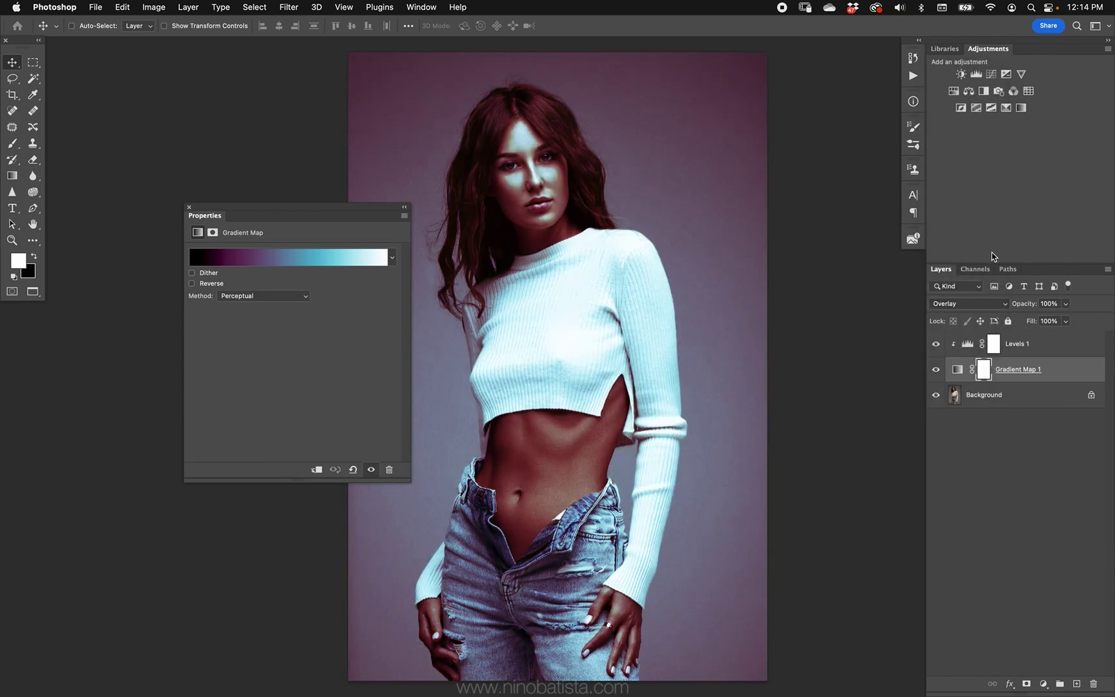
{"action": "key", "text": "shift+4"}
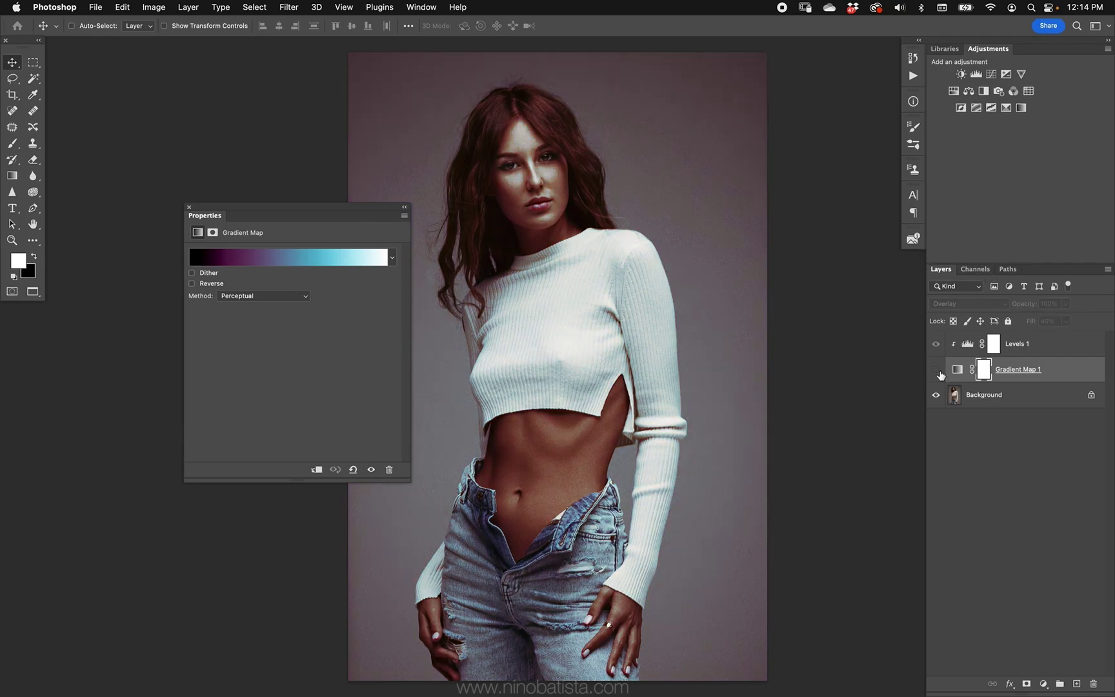
{"action": "left_click", "coordinate": [935, 369]}
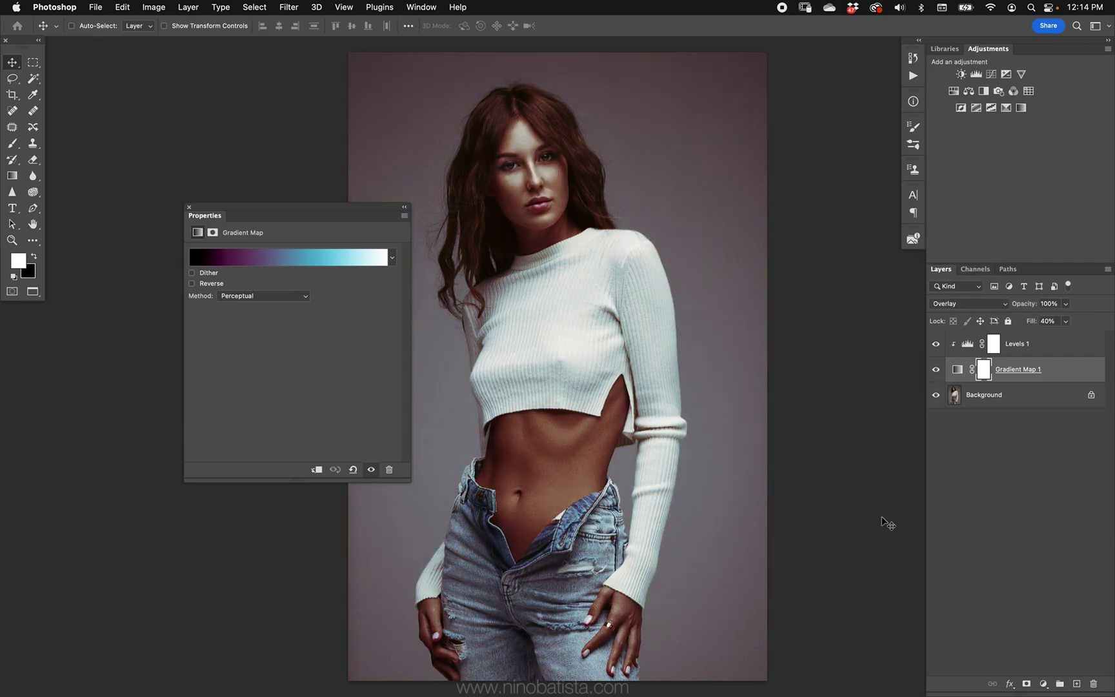
Reposition the purple gradient stop to location 17 and the light blue stop to location 58
{"action": "left_click", "coordinate": [371, 258]}
{"action": "left_click_drag", "start_coordinate": [843, 425], "coordinate": [838, 424]}
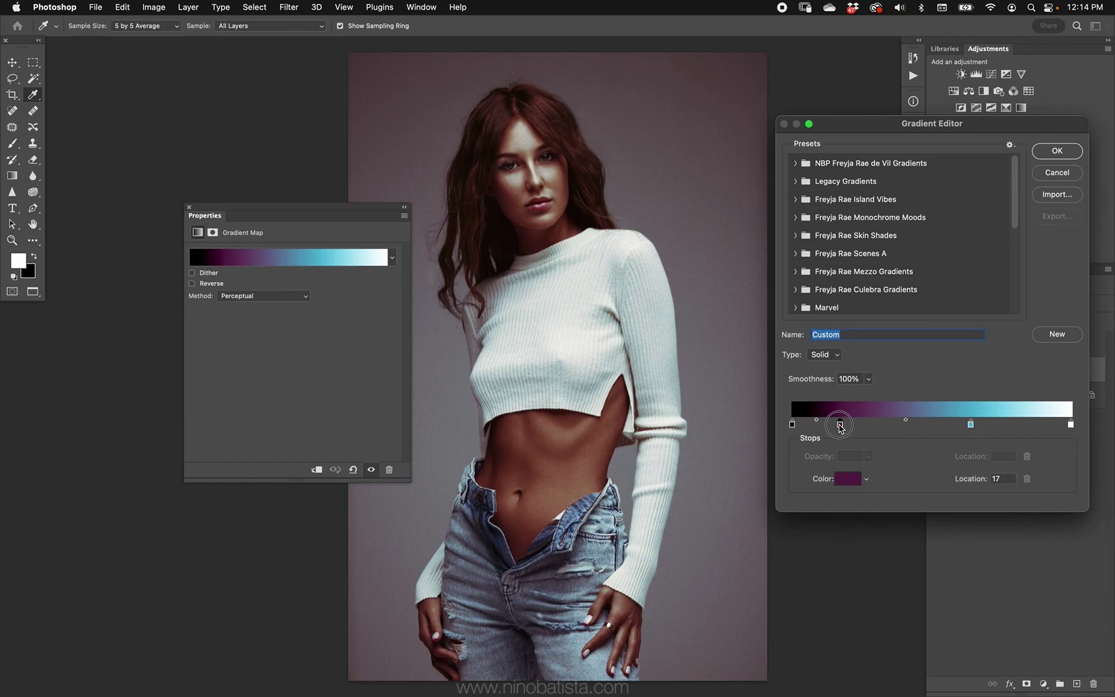
{"action": "left_click_drag", "start_coordinate": [970, 424], "coordinate": [901, 420]}
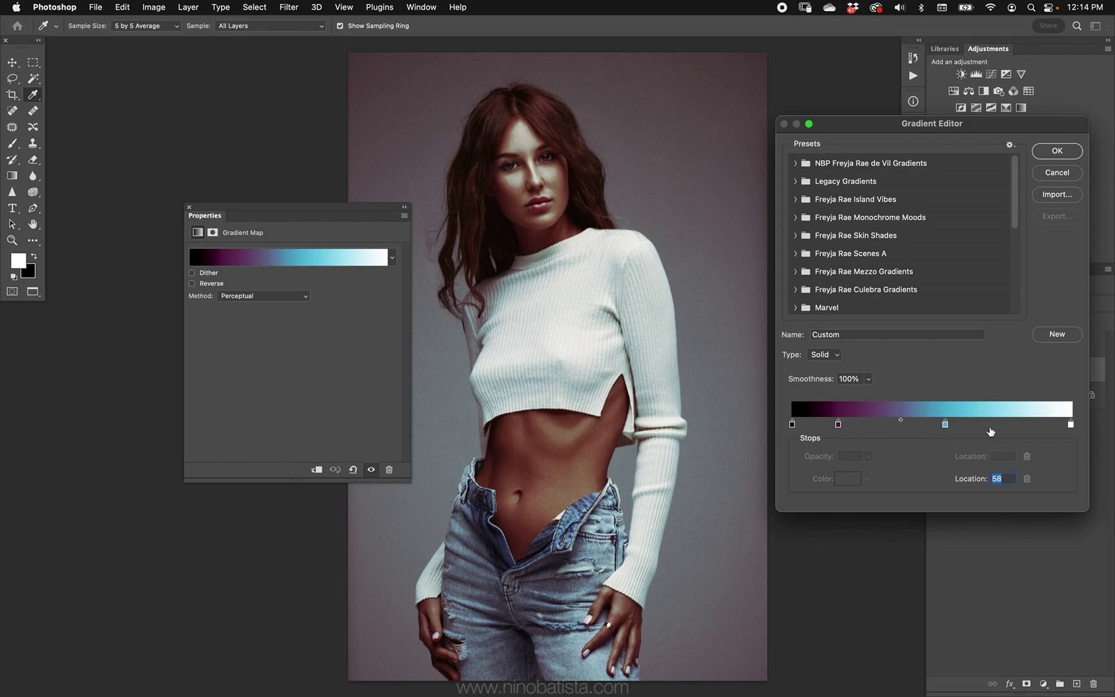
Add a gradient stop at location 73, between the light blue and white stops, and colour it bright green
{"action": "left_click", "coordinate": [992, 427]}
{"action": "left_click", "coordinate": [851, 478]}
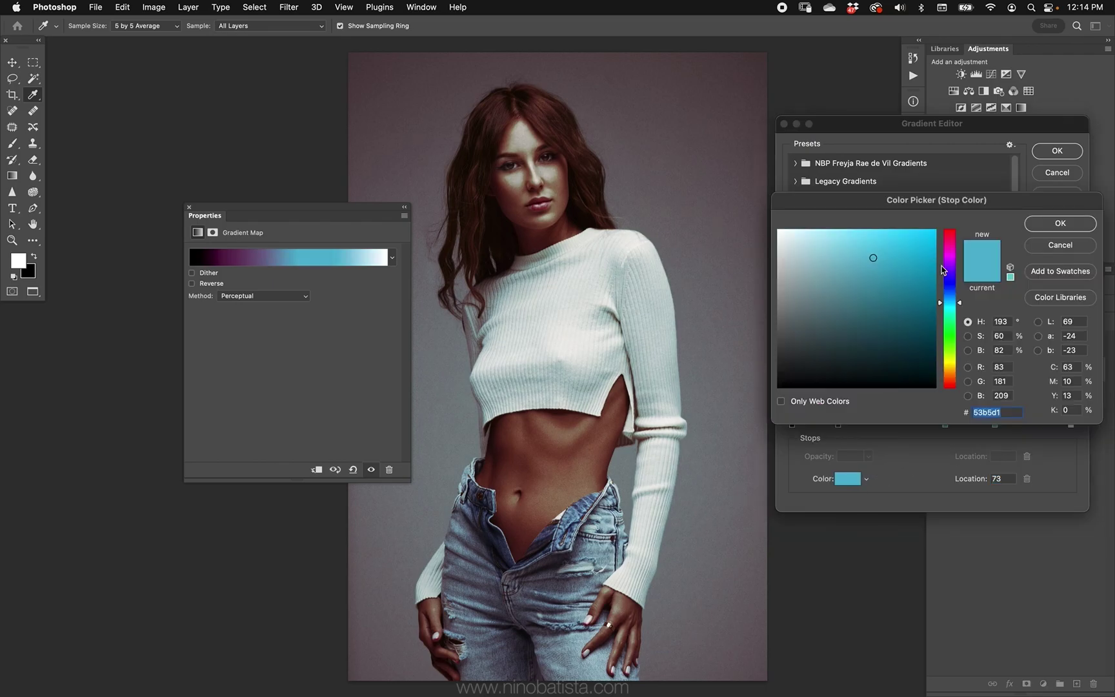
{"action": "left_click", "coordinate": [954, 340]}
{"action": "left_click_drag", "start_coordinate": [926, 308], "coordinate": [942, 227]}
{"action": "left_click", "coordinate": [1039, 229]}
Move the bright green gradient stop to location 100 in place of white, and the light blue stop to location 52
{"action": "left_click_drag", "start_coordinate": [995, 426], "coordinate": [924, 425]}
{"action": "left_click", "coordinate": [942, 424]}
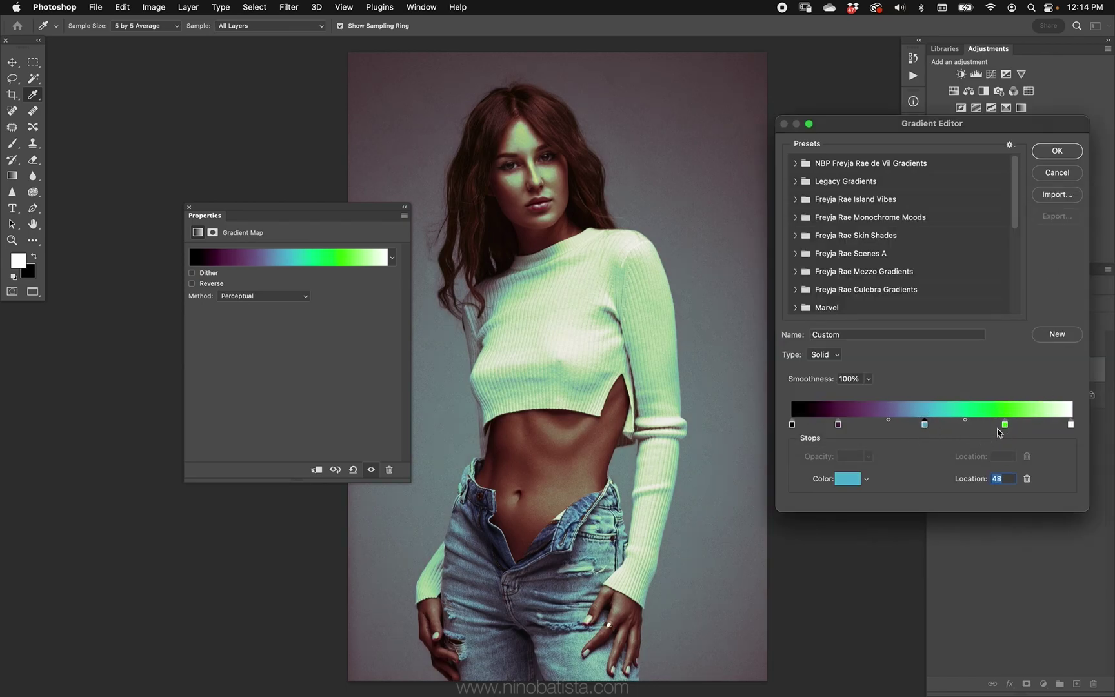
{"action": "mouse_move", "coordinate": [1071, 425]}
{"action": "left_mouse_down"}
{"action": "mouse_move", "coordinate": [1030, 433]}
{"action": "mouse_move", "coordinate": [1071, 425]}
{"action": "left_mouse_up"}
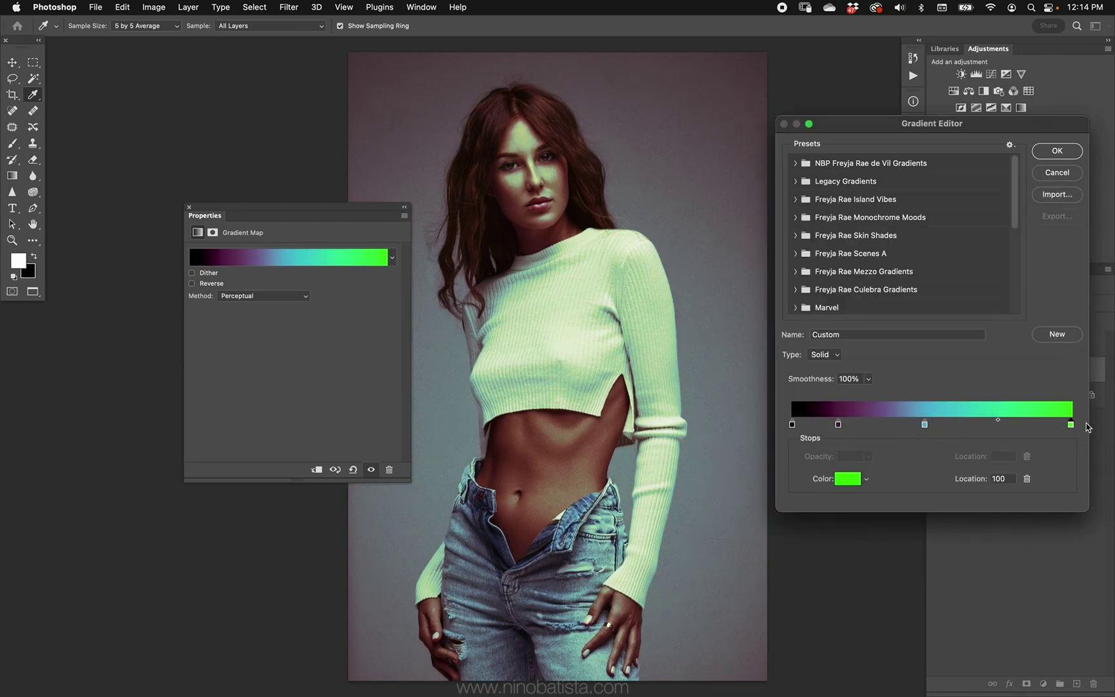
{"action": "left_click_drag", "start_coordinate": [924, 426], "coordinate": [935, 426]}
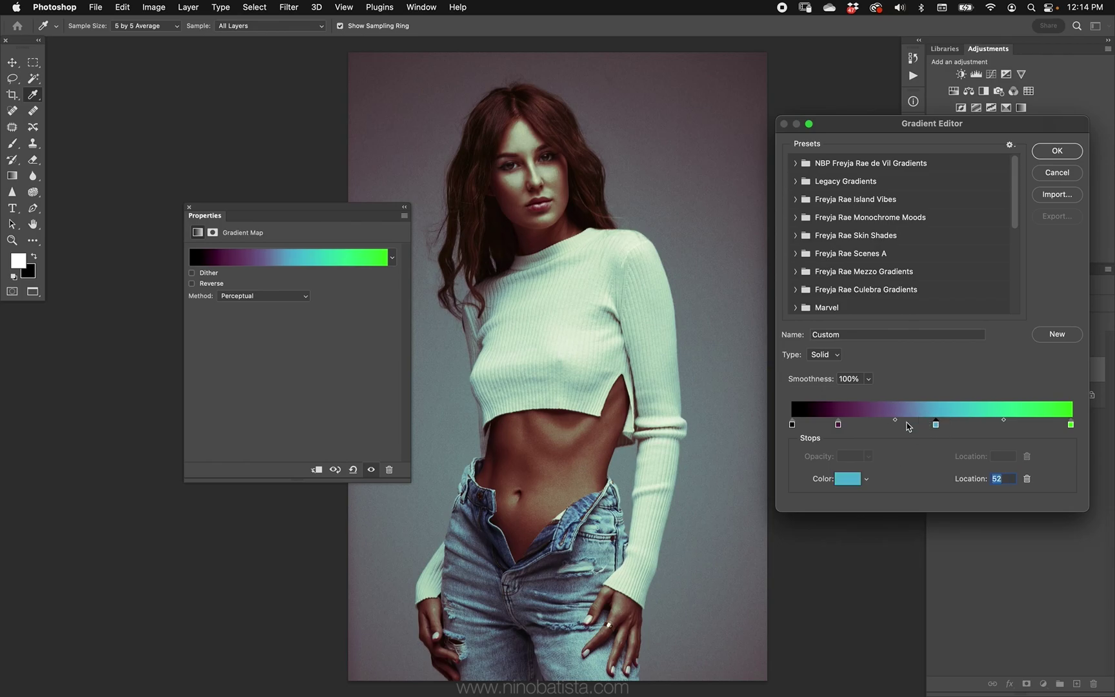
Shift the purple gradient stop slightly towards the light blue stop, recolour the black stop at location 0 to blue 2844ba, and accept the gradient
{"action": "left_click_drag", "start_coordinate": [838, 427], "coordinate": [847, 427]}
{"action": "left_click", "coordinate": [792, 425]}
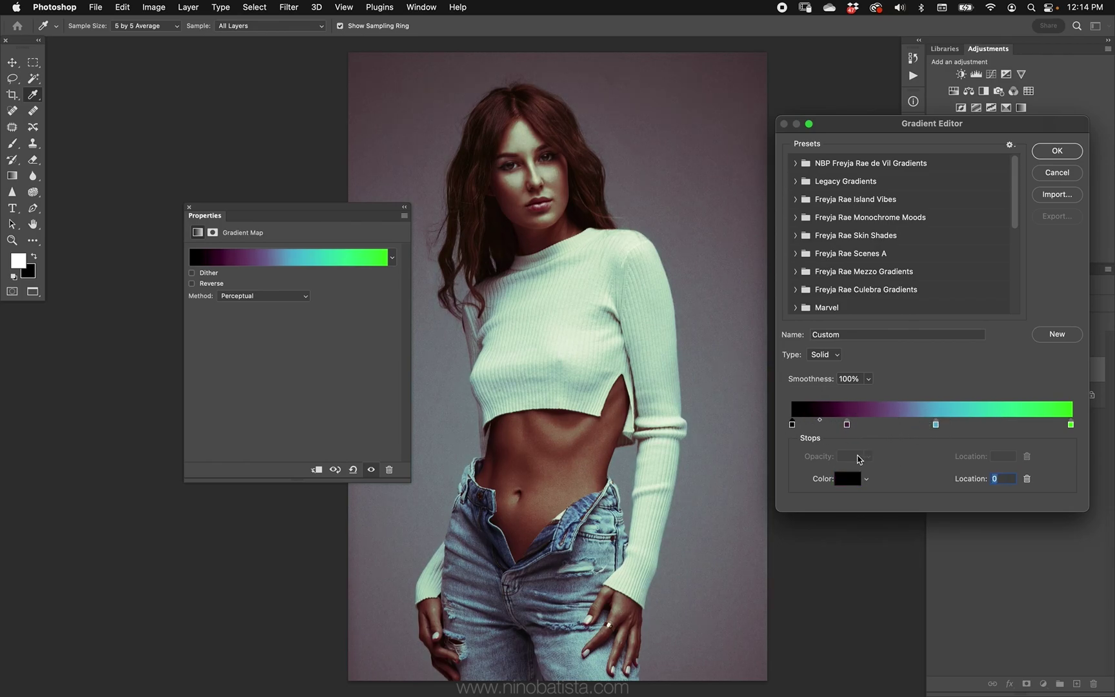
{"action": "left_click", "coordinate": [858, 479]}
{"action": "left_click", "coordinate": [951, 364]}
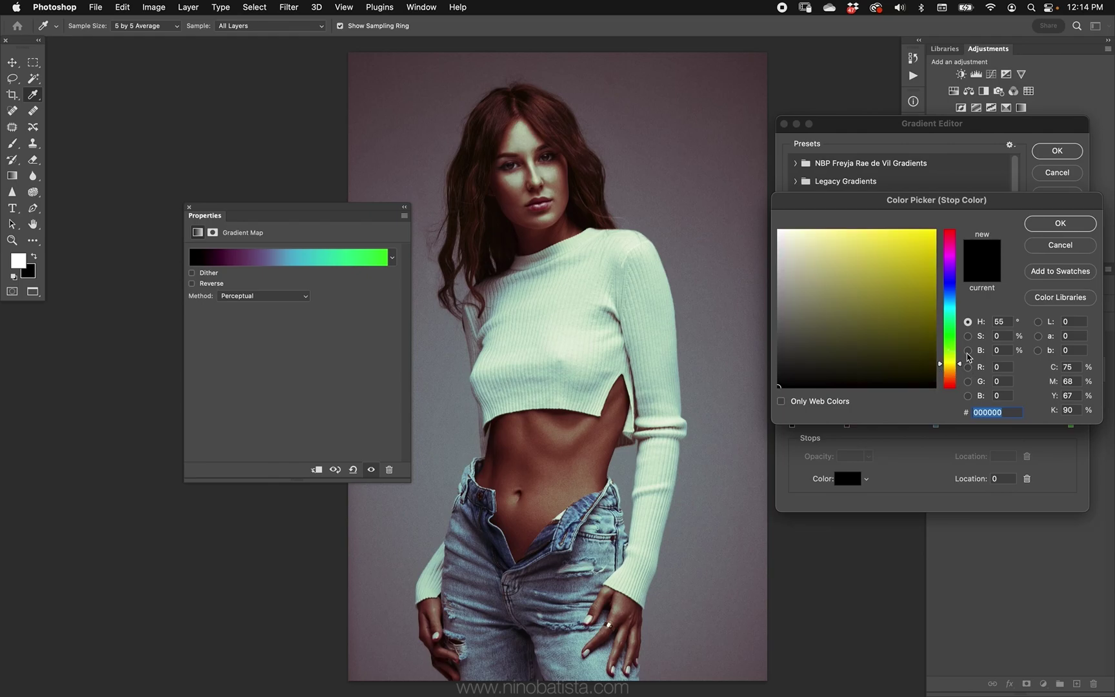
{"action": "left_click", "coordinate": [954, 287]}
{"action": "left_click", "coordinate": [935, 338]}
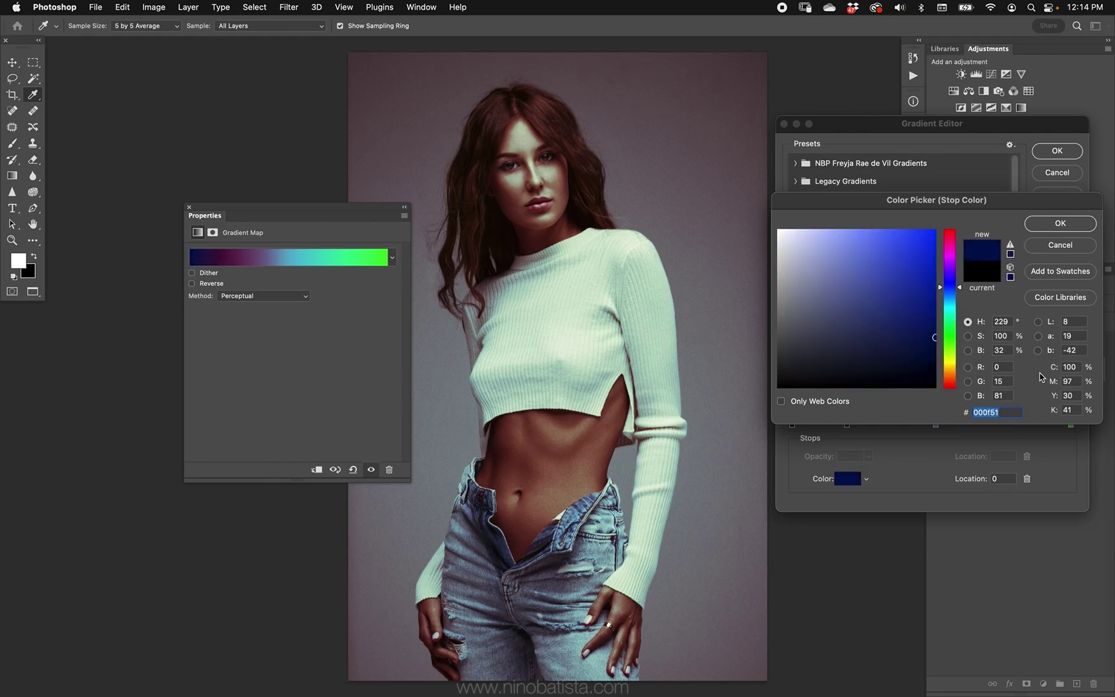
{"action": "left_click_drag", "start_coordinate": [940, 334], "coordinate": [902, 293]}
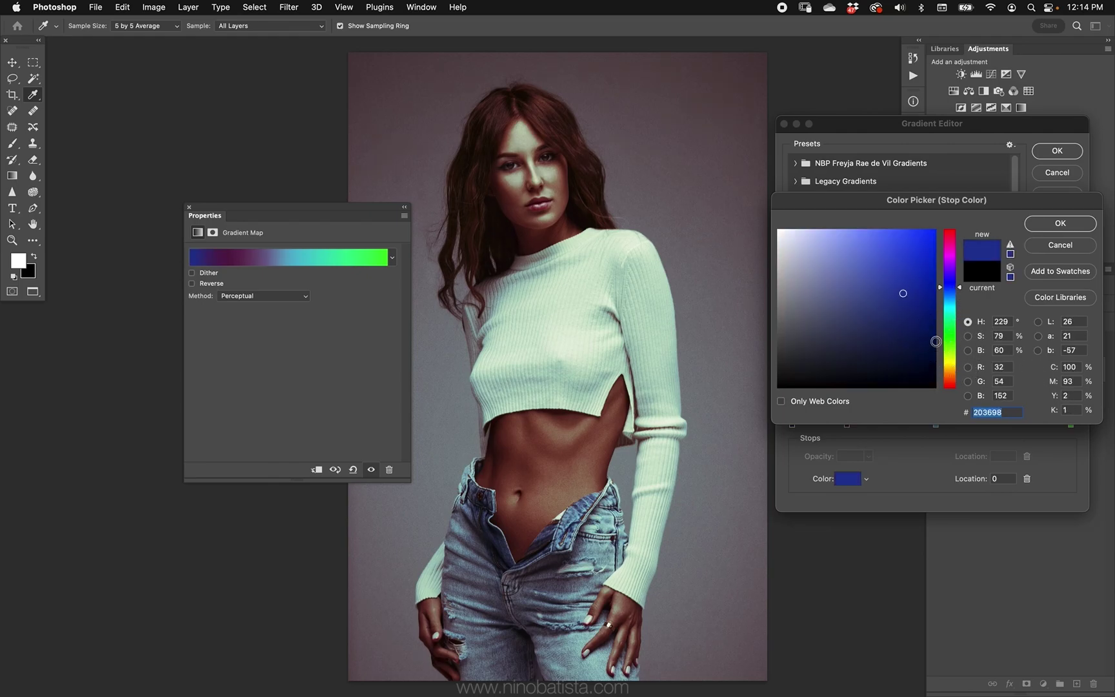
{"action": "left_click", "coordinate": [901, 272]}
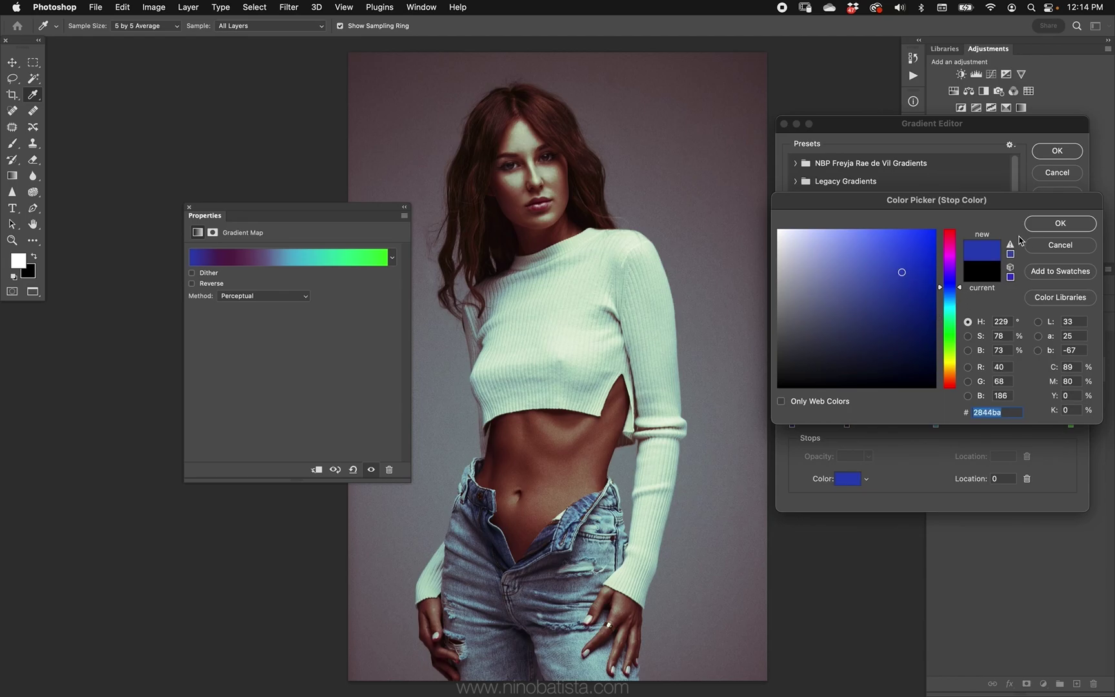
{"action": "left_click", "coordinate": [1036, 228]}
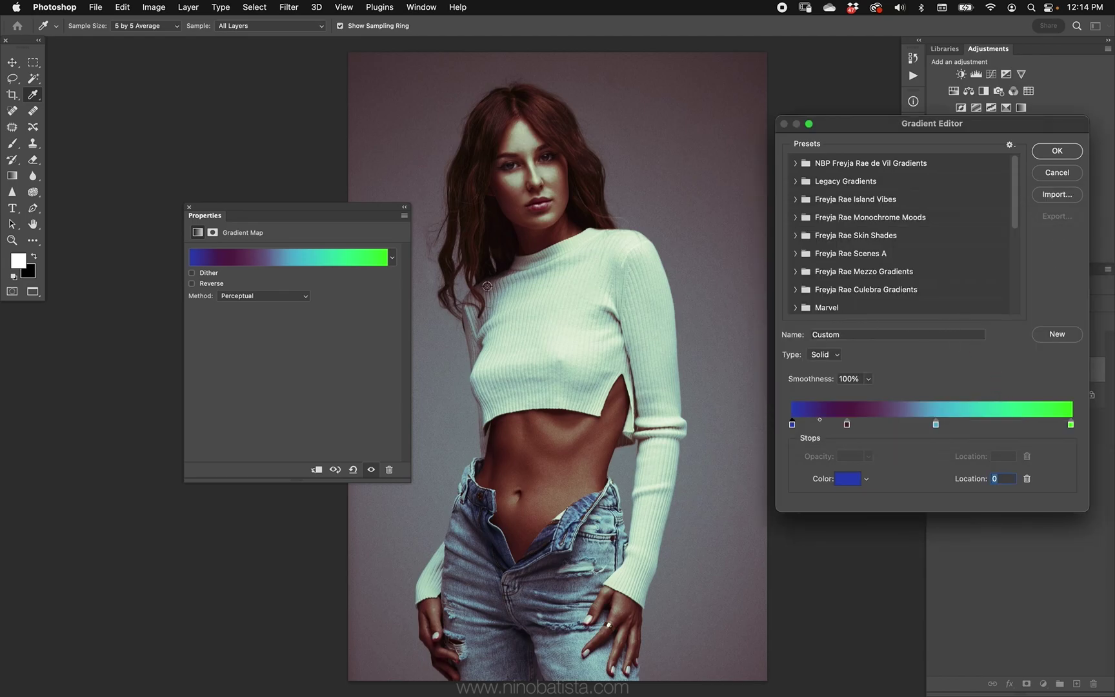
{"action": "left_click", "coordinate": [1052, 151]}
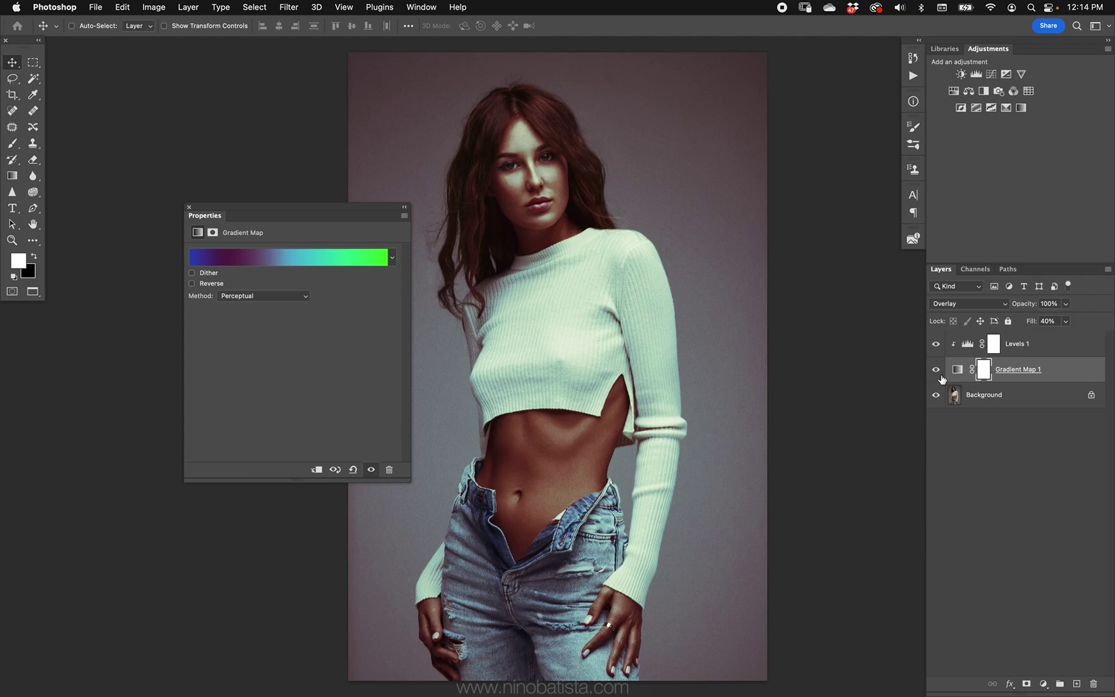
Set the Gradient Map layer's fill to 100% and opacity to 30%, and compare the portrait with the layer hidden and shown
{"action": "left_click", "coordinate": [936, 343]}
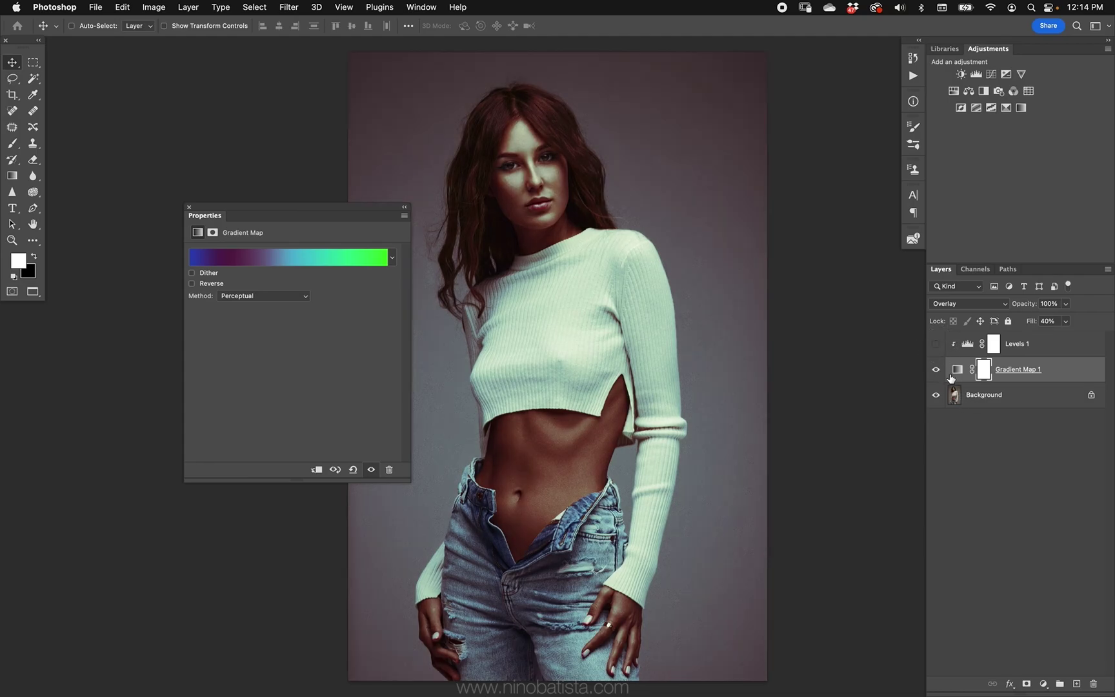
{"action": "left_click_drag", "start_coordinate": [1030, 321], "coordinate": [1104, 316]}
{"action": "key", "text": "4"}
{"action": "left_click", "coordinate": [936, 343]}
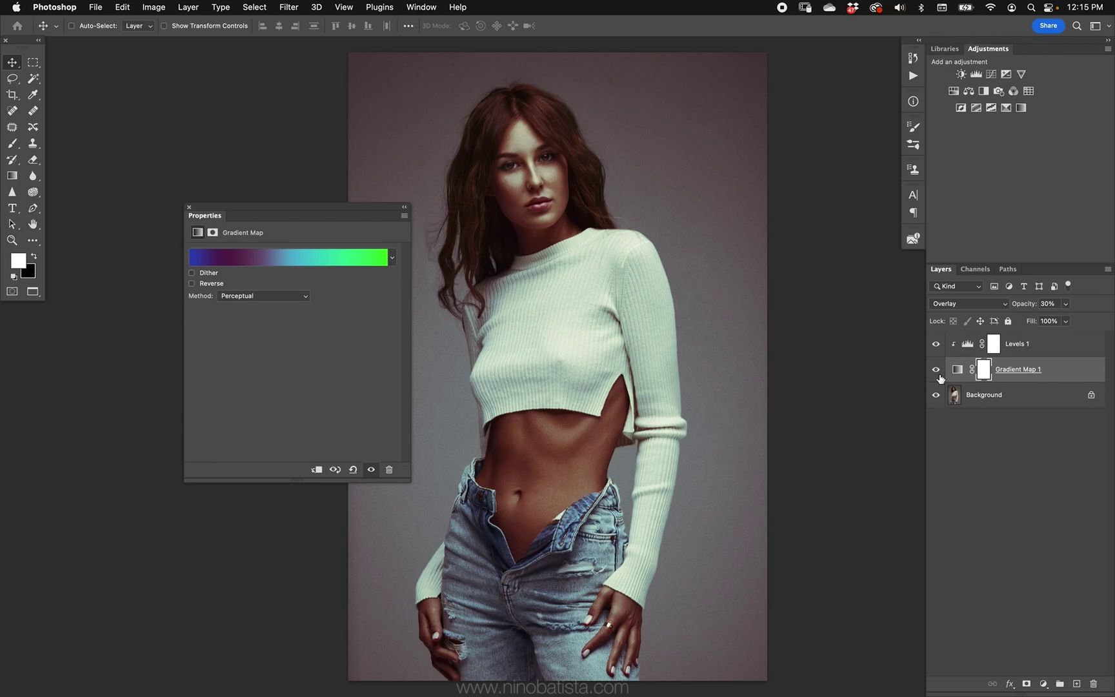
{"action": "left_click", "coordinate": [936, 371]}
{"action": "left_click", "coordinate": [936, 370]}
{"action": "left_click_drag", "start_coordinate": [345, 208], "coordinate": [312, 196]}
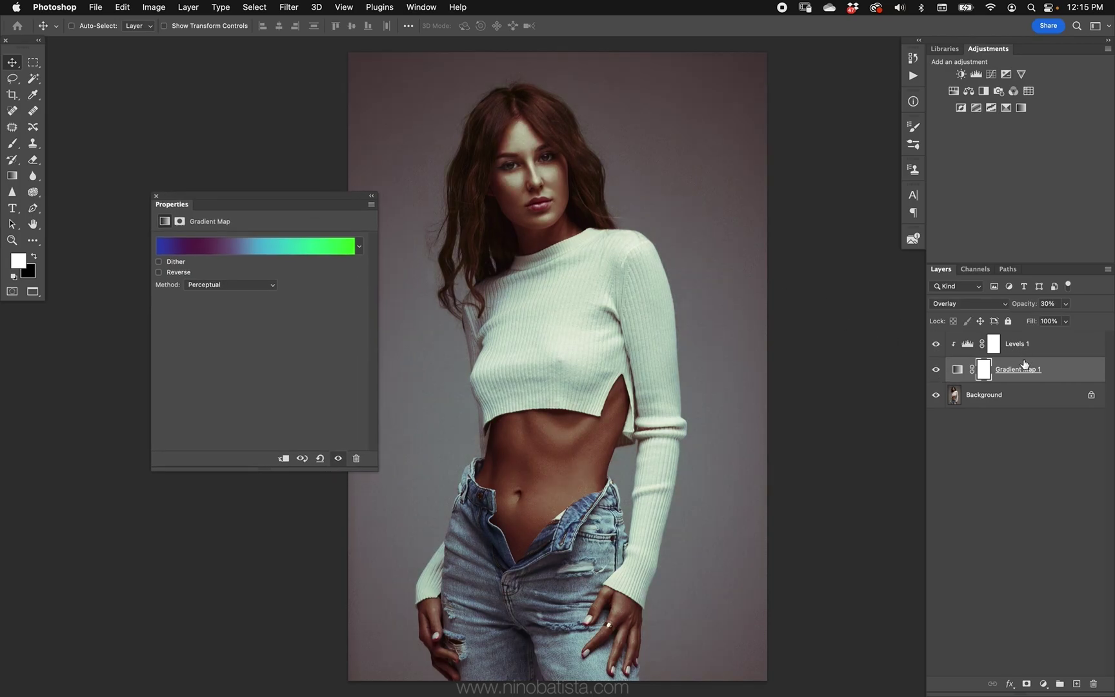
Change the Gradient Map layer's blend mode to Soft Light at 40% opacity and compare the portrait with the layer hidden and shown
{"action": "left_click", "coordinate": [965, 303]}
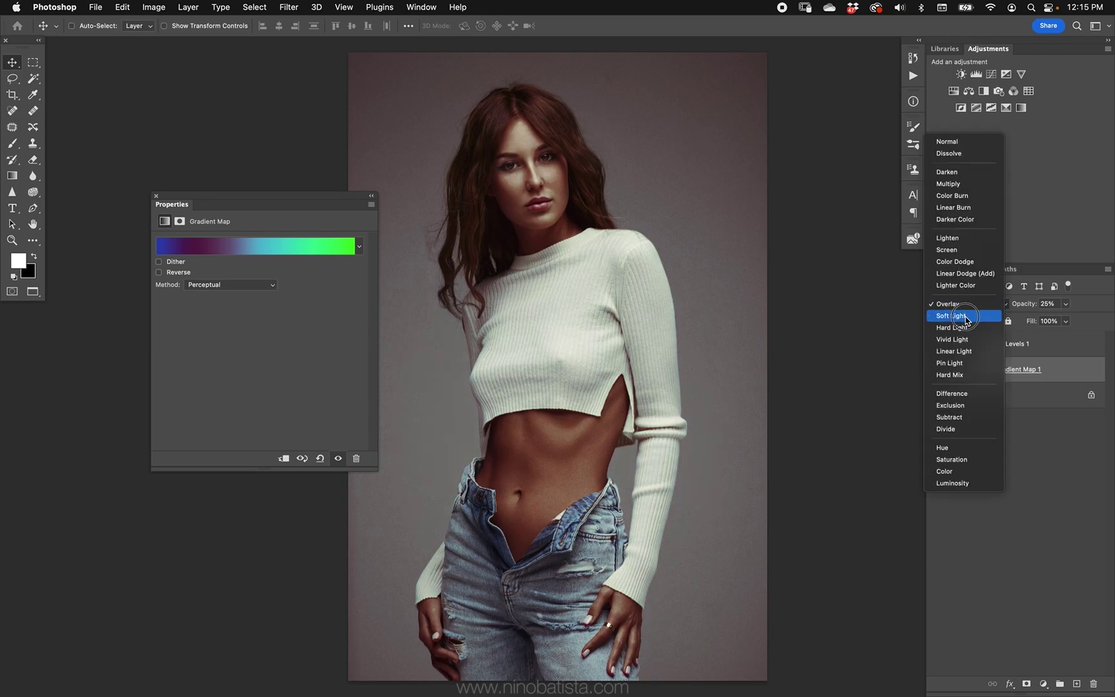
{"action": "left_click", "coordinate": [958, 316]}
{"action": "left_click", "coordinate": [936, 370]}
{"action": "left_click", "coordinate": [936, 370]}
{"action": "left_click_drag", "start_coordinate": [274, 194], "coordinate": [224, 134]}
{"action": "left_click", "coordinate": [936, 369]}
{"action": "left_click", "coordinate": [936, 370]}
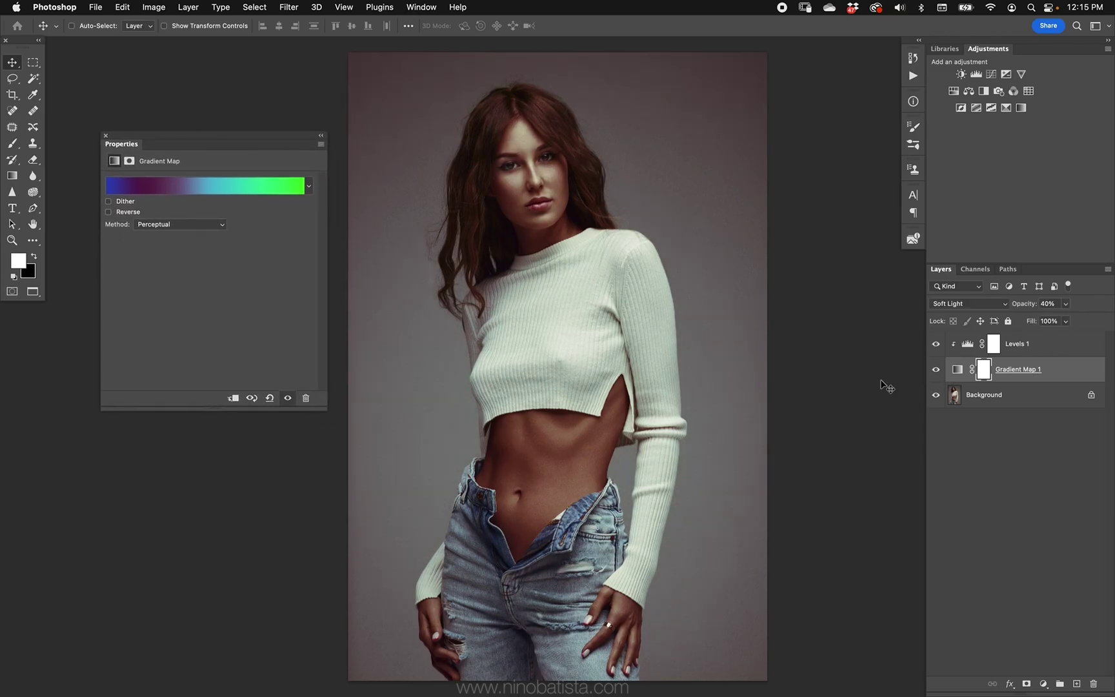
Close the current portrait without saving and add a Gradient Map adjustment layer to the portrait of the woman in the cream suit
{"action": "key", "text": "super+w"}
{"action": "key", "text": "super+d"}
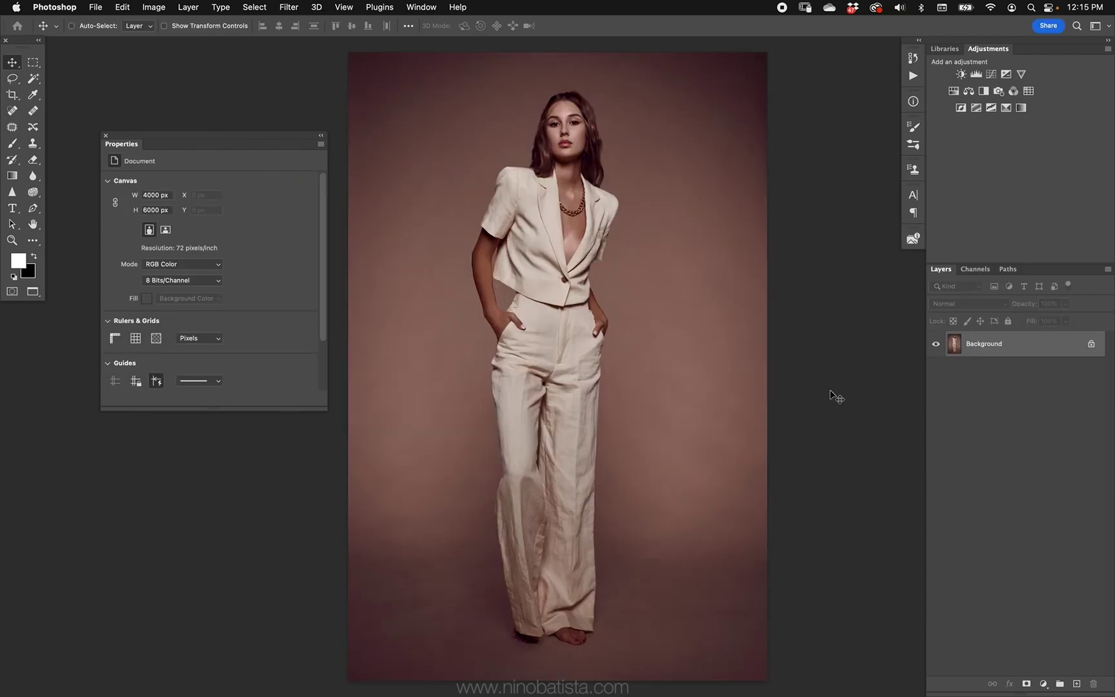
{"action": "left_click", "coordinate": [1043, 684]}
{"action": "left_click", "coordinate": [1047, 579]}
Apply the Violet, Orange preset from the Legacy Default Gradients to the new Gradient Map layer
{"action": "left_click", "coordinate": [290, 186]}
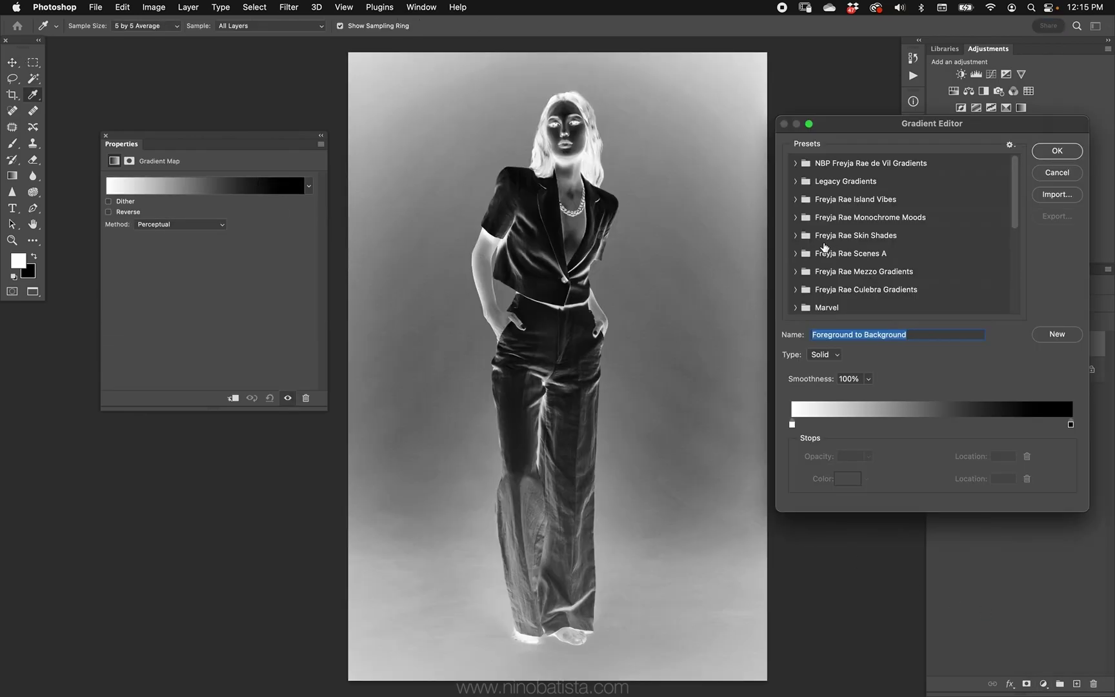
{"action": "mouse_move", "coordinate": [1016, 200]}
{"action": "left_mouse_down"}
{"action": "mouse_move", "coordinate": [1028, 231]}
{"action": "mouse_move", "coordinate": [1014, 205]}
{"action": "left_mouse_up"}
{"action": "left_click", "coordinate": [807, 183]}
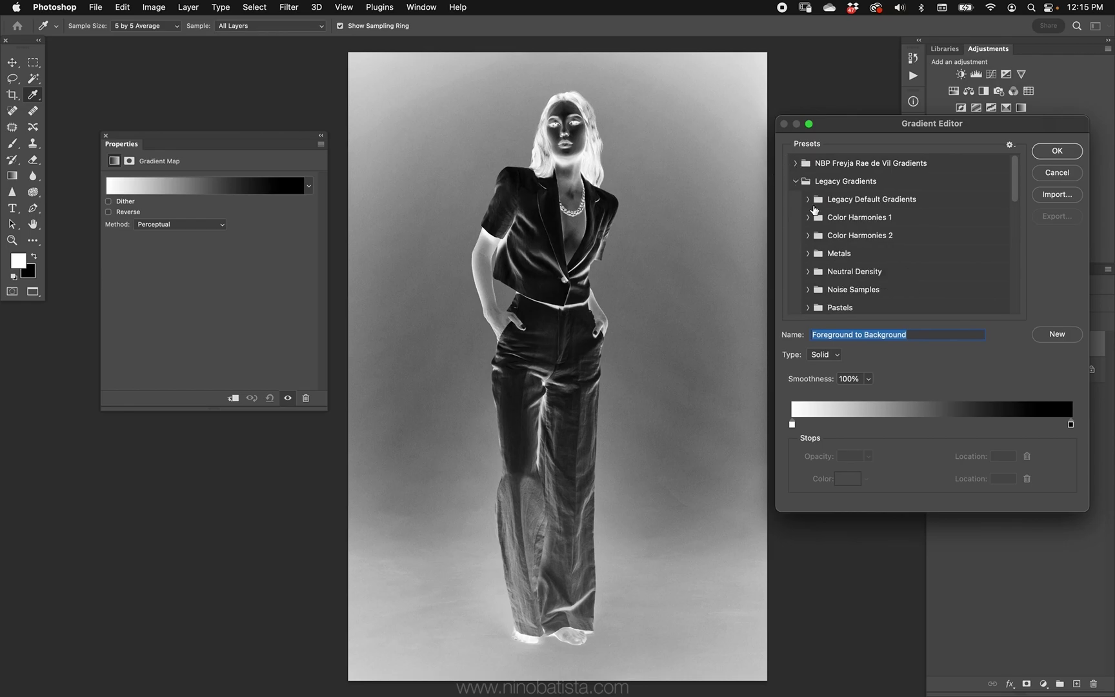
{"action": "left_click", "coordinate": [807, 201]}
{"action": "scroll", "coordinate": [1013, 187], "scroll_direction": "down", "scroll_amount": 5}
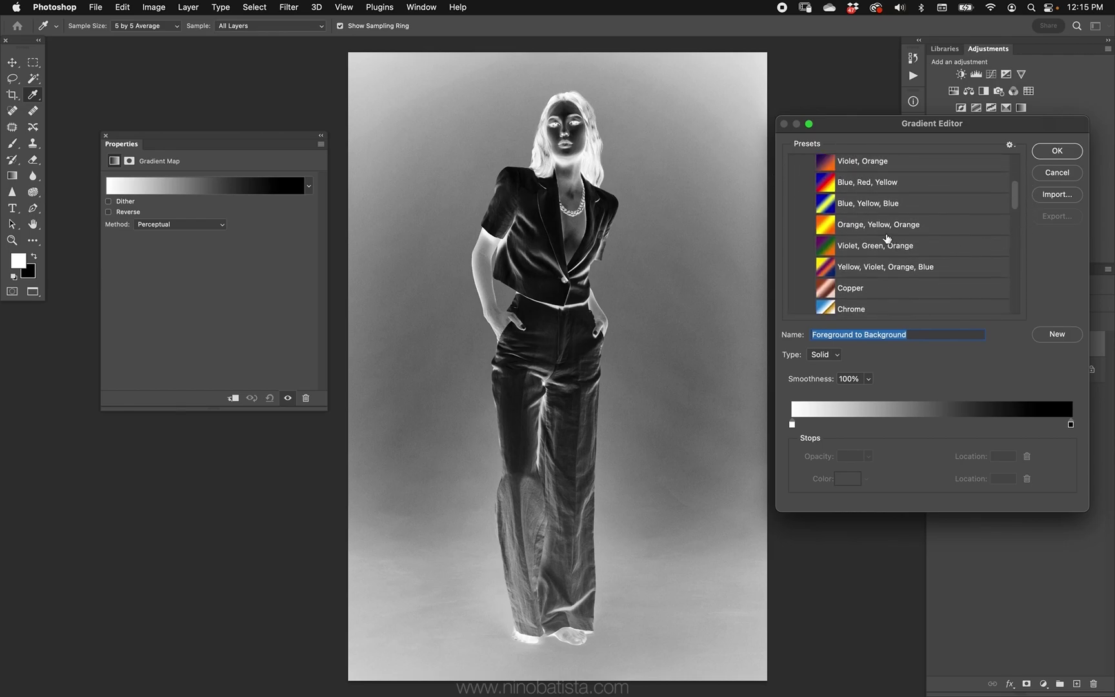
{"action": "left_click", "coordinate": [894, 165]}
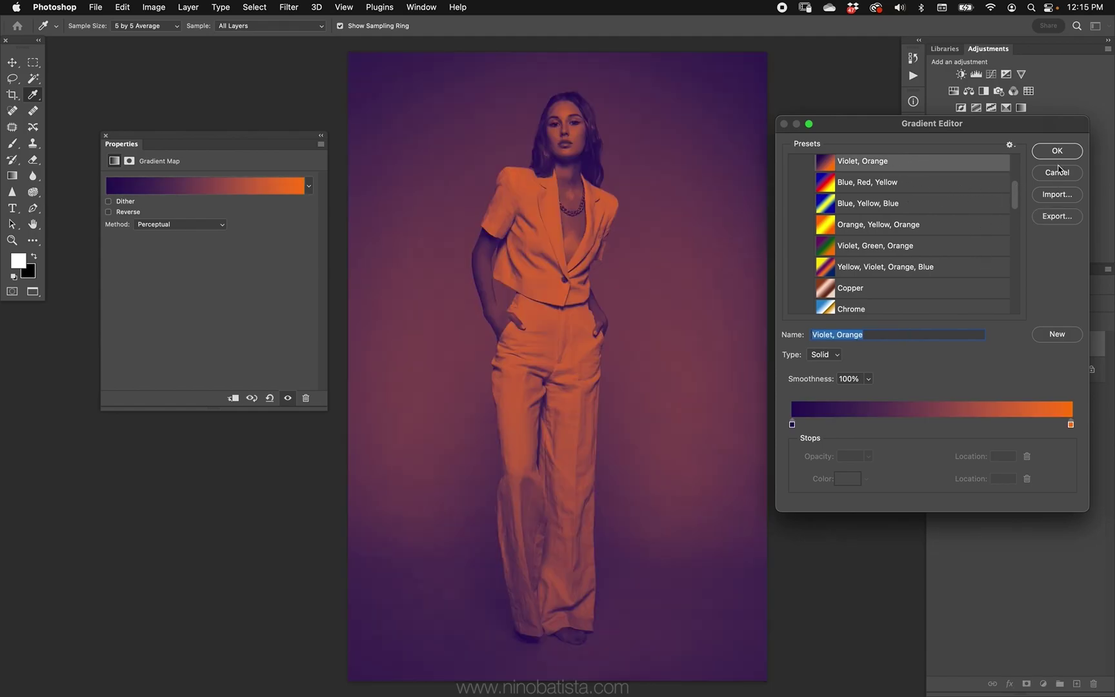
{"action": "left_click", "coordinate": [1059, 153]}
Set the Gradient Map layer to Soft Light at 50% opacity and compare the portrait with the layer hidden and shown
{"action": "left_click", "coordinate": [978, 309]}
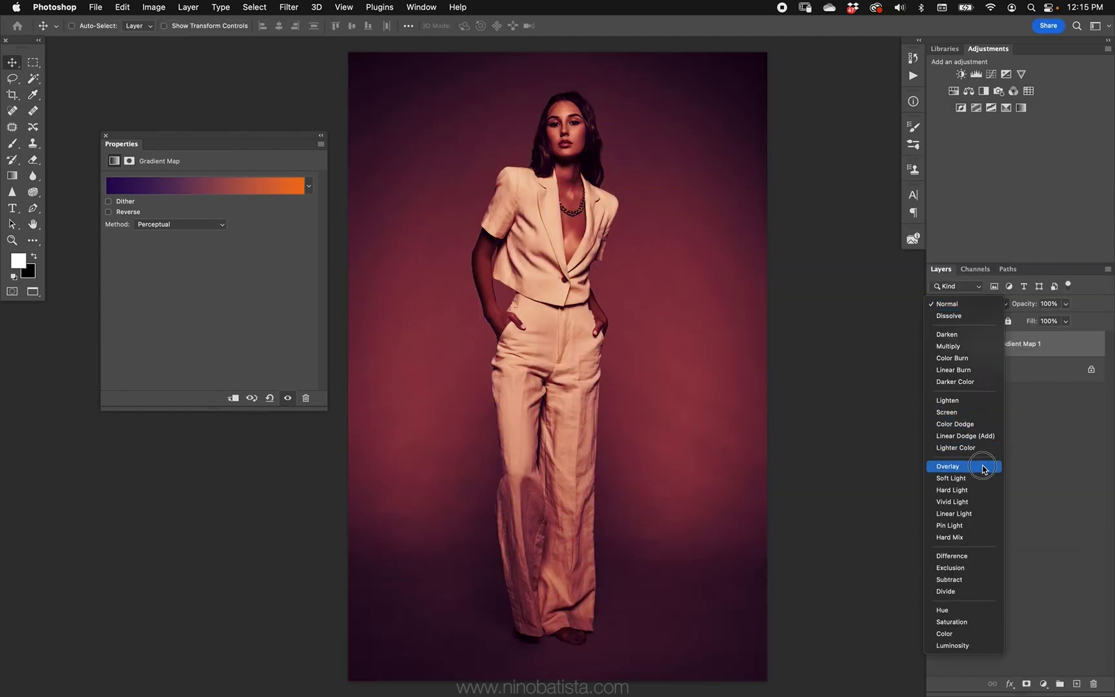
{"action": "left_click", "coordinate": [990, 475]}
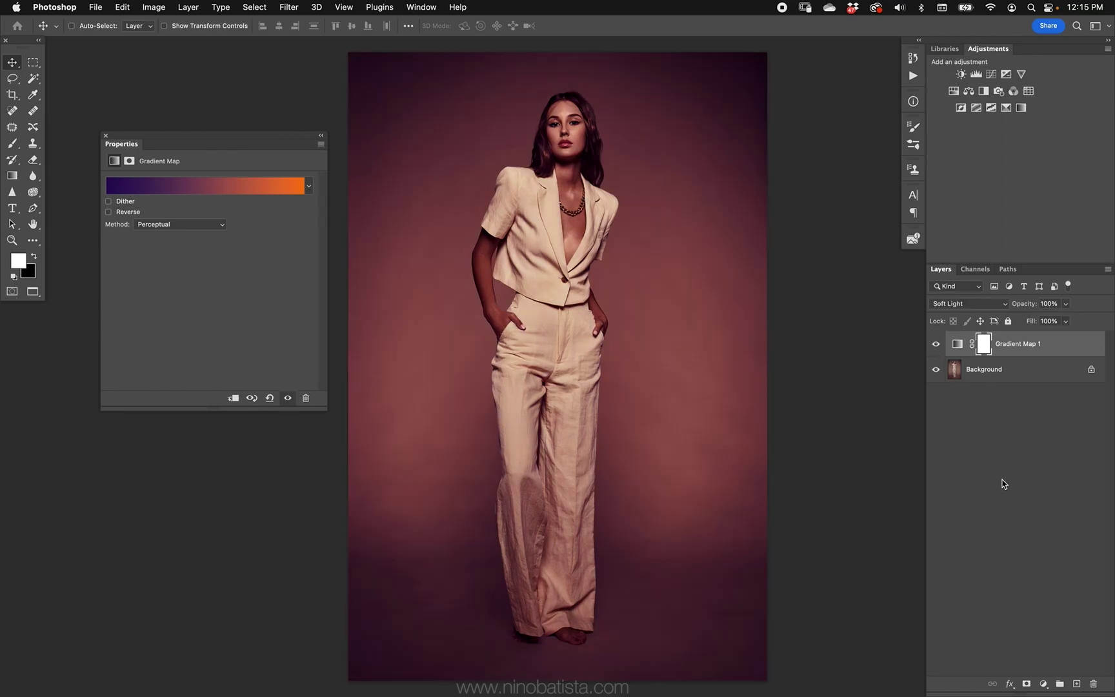
{"action": "key", "text": "5"}
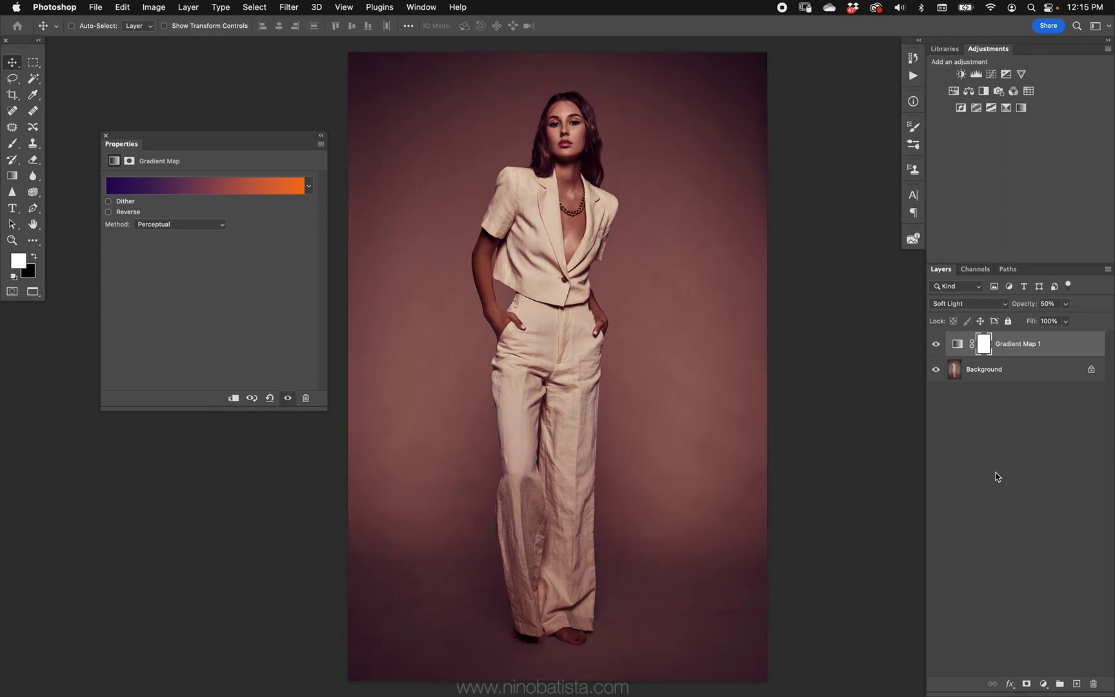
{"action": "key", "text": "super+comma"}
{"action": "key", "text": "super+comma"}
Add a Curves layer in Luminosity mode clipped to the Gradient Map layer, and raise the RGB curve's midtones
{"action": "left_click", "coordinate": [1043, 681]}
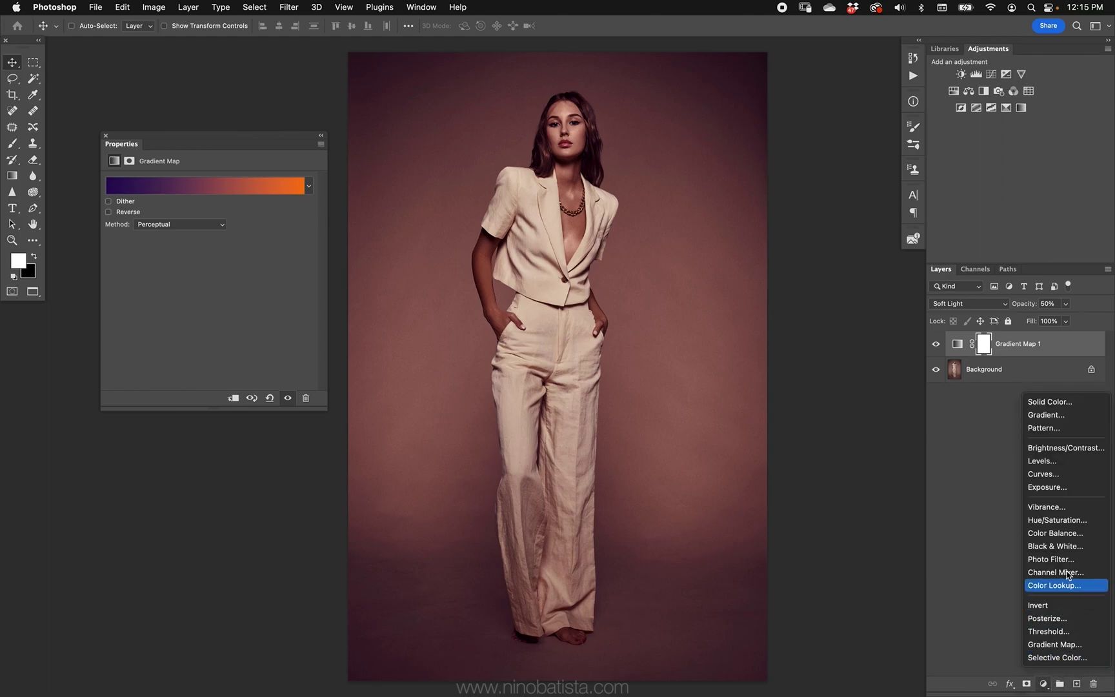
{"action": "left_click", "coordinate": [1061, 474]}
{"action": "left_click", "coordinate": [980, 303]}
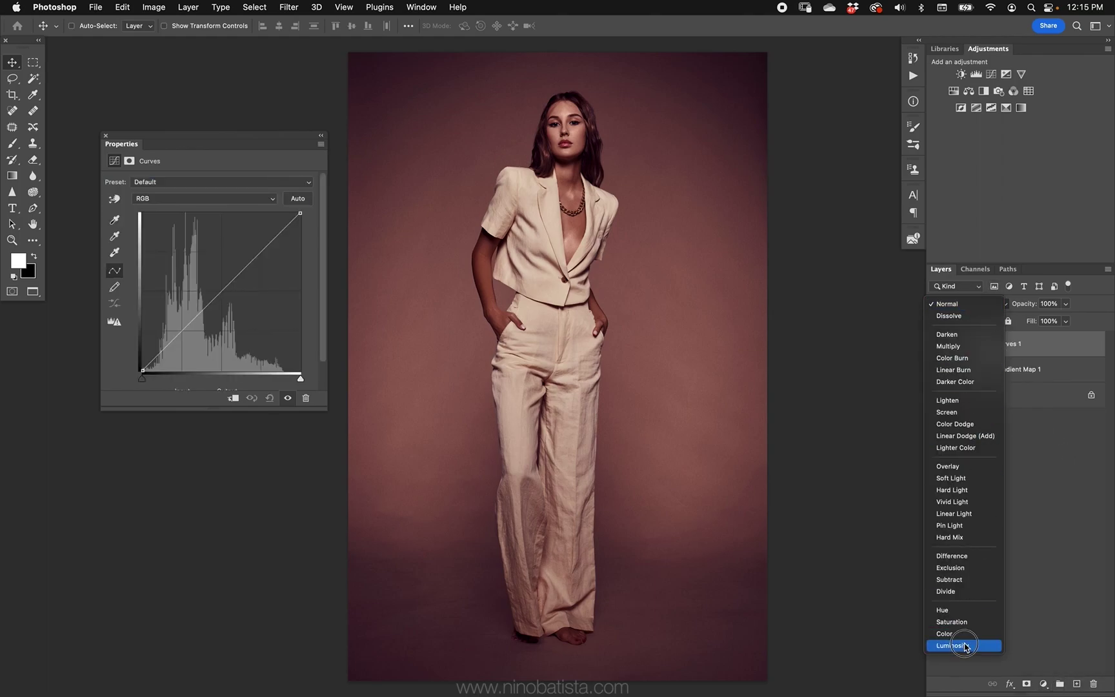
{"action": "left_click", "coordinate": [961, 642]}
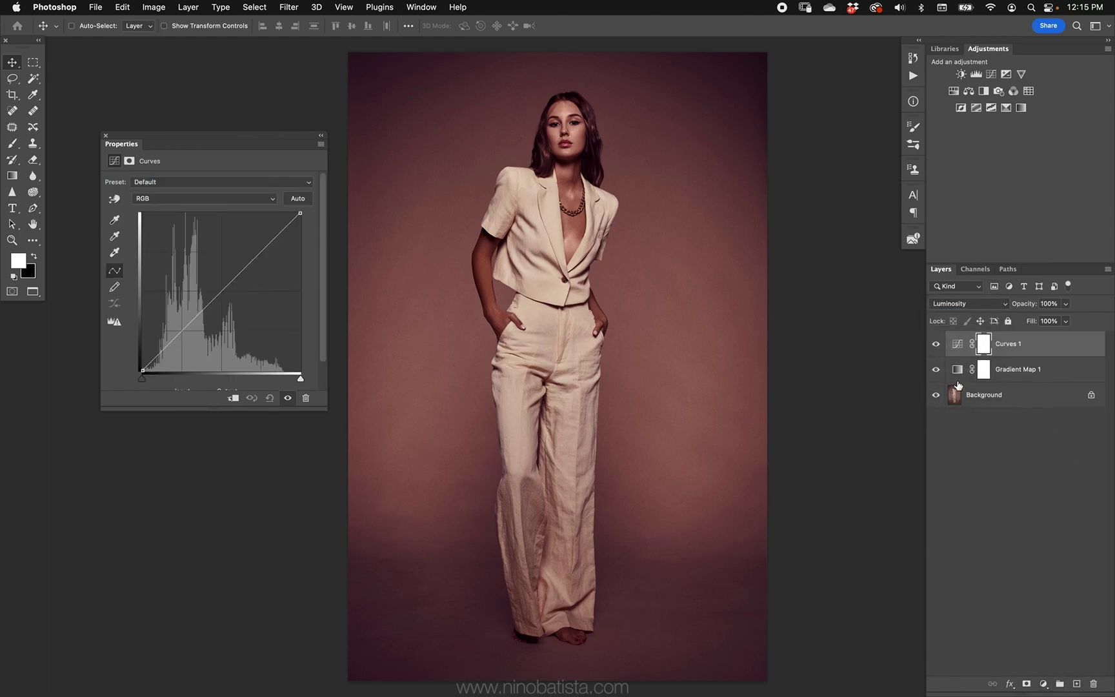
{"action": "left_click", "coordinate": [969, 355], "text": "alt"}
{"action": "left_click_drag", "start_coordinate": [222, 290], "coordinate": [199, 276]}
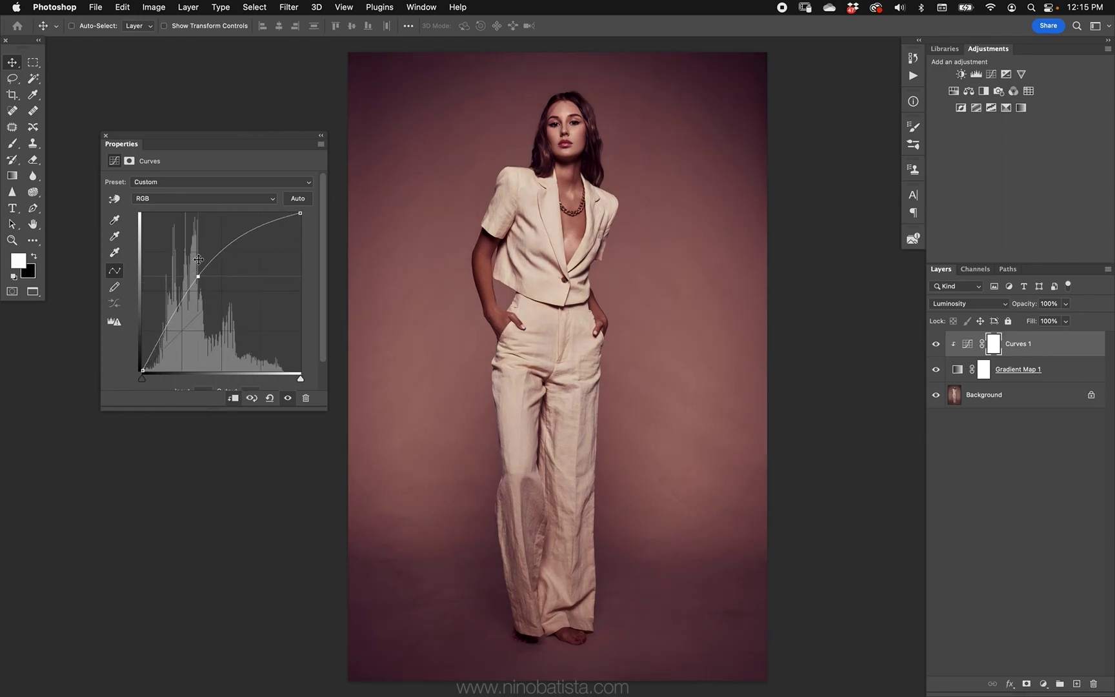
Set the Gradient Map layer's opacity to 60% and compare the portrait with the layer hidden and shown
{"action": "left_click", "coordinate": [936, 370]}
{"action": "left_click", "coordinate": [936, 370]}
{"action": "left_click", "coordinate": [970, 378]}
{"action": "left_click", "coordinate": [936, 369]}
{"action": "left_click", "coordinate": [936, 370]}
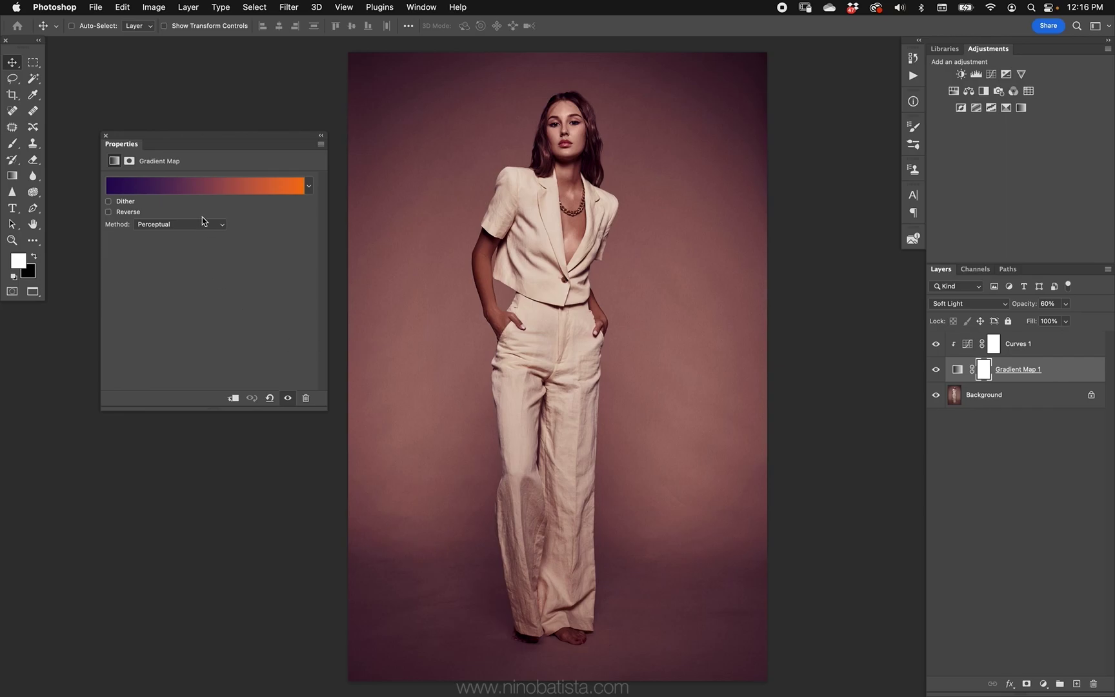
Recolour the Gradient Map's violet stop at location 0 to a deep magenta purple
{"action": "left_click", "coordinate": [214, 193]}
{"action": "left_click", "coordinate": [792, 424]}
{"action": "left_click", "coordinate": [847, 478]}
{"action": "left_click_drag", "start_coordinate": [959, 263], "coordinate": [949, 253]}
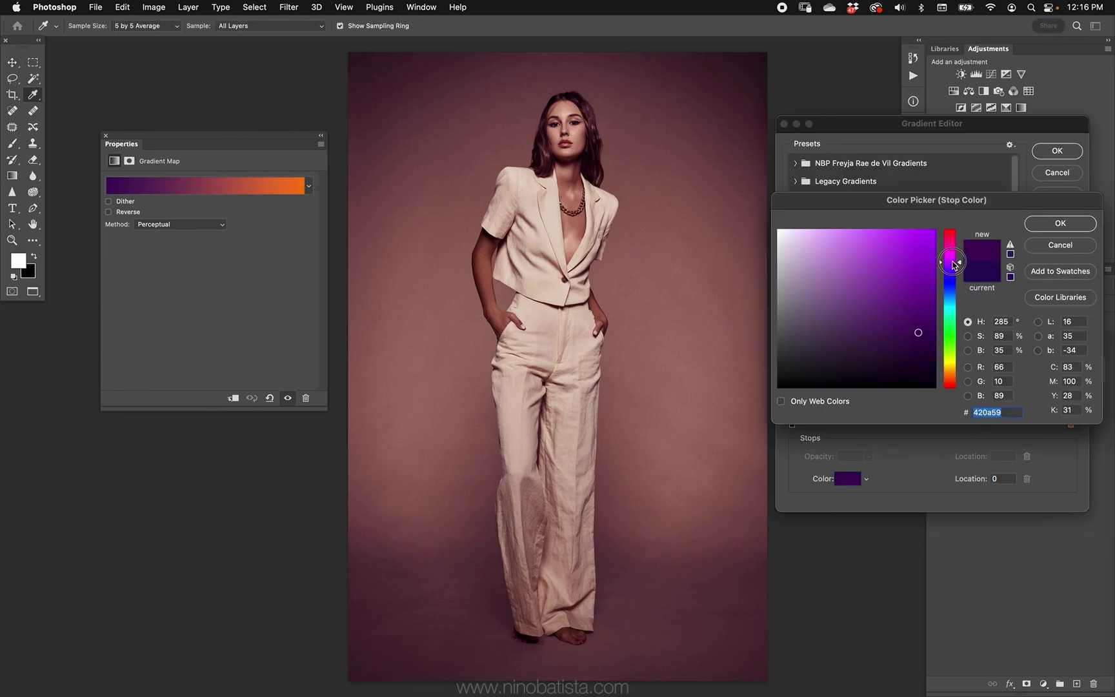
{"action": "left_click", "coordinate": [1058, 223]}
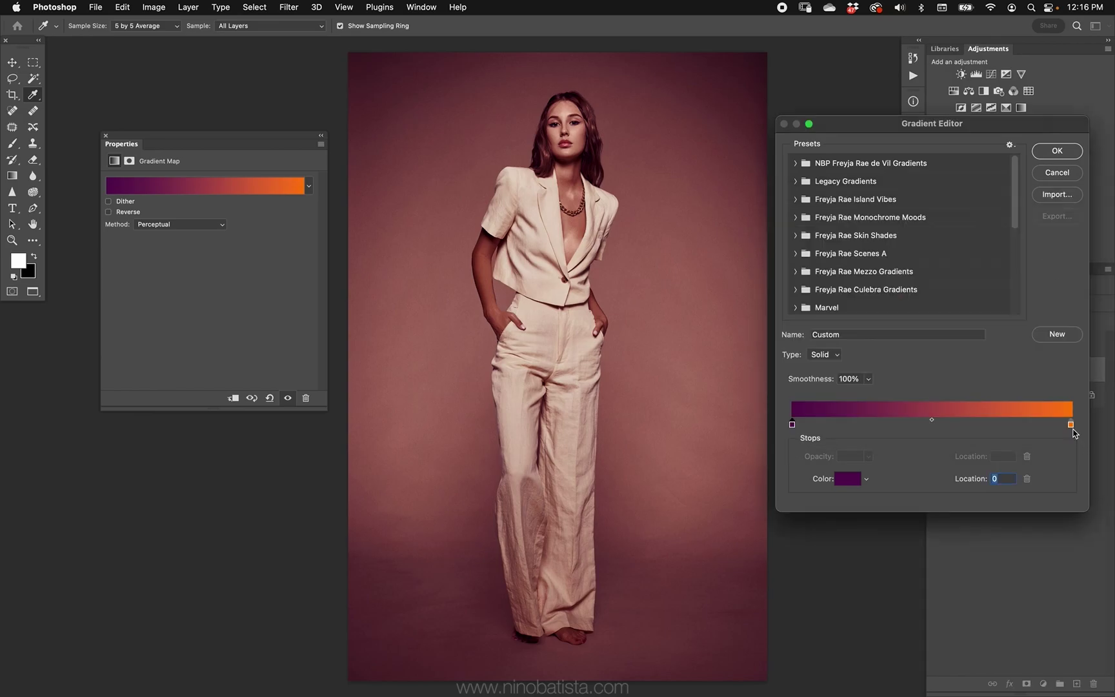
Recolour the gradient's orange stop at location 100 to olive green 999b16 and accept the gradient
{"action": "left_click", "coordinate": [1071, 424]}
{"action": "left_click", "coordinate": [848, 480]}
{"action": "left_click_drag", "start_coordinate": [955, 373], "coordinate": [959, 361]}
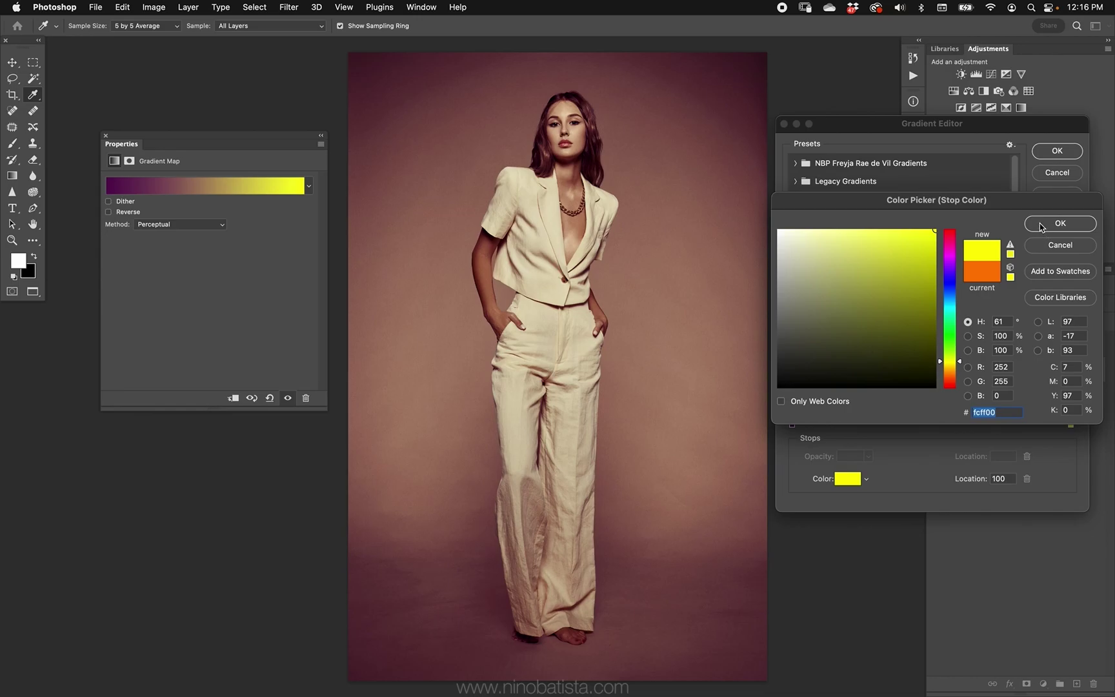
{"action": "mouse_move", "coordinate": [916, 360]}
{"action": "left_mouse_down"}
{"action": "mouse_move", "coordinate": [929, 375]}
{"action": "mouse_move", "coordinate": [925, 303]}
{"action": "left_mouse_up"}
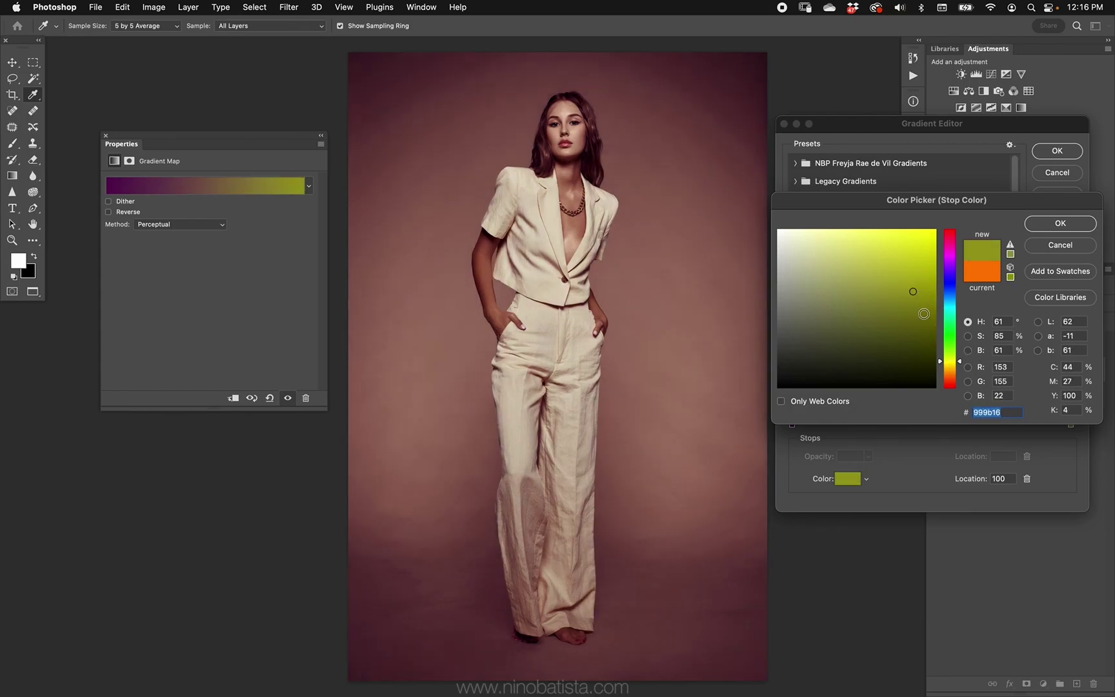
{"action": "left_click", "coordinate": [1042, 224]}
{"action": "left_click", "coordinate": [1051, 152]}
Compare the cream-suit portrait with the purple-to-olive Gradient Map layer hidden and shown
{"action": "left_click", "coordinate": [936, 370]}
{"action": "left_click", "coordinate": [936, 369]}
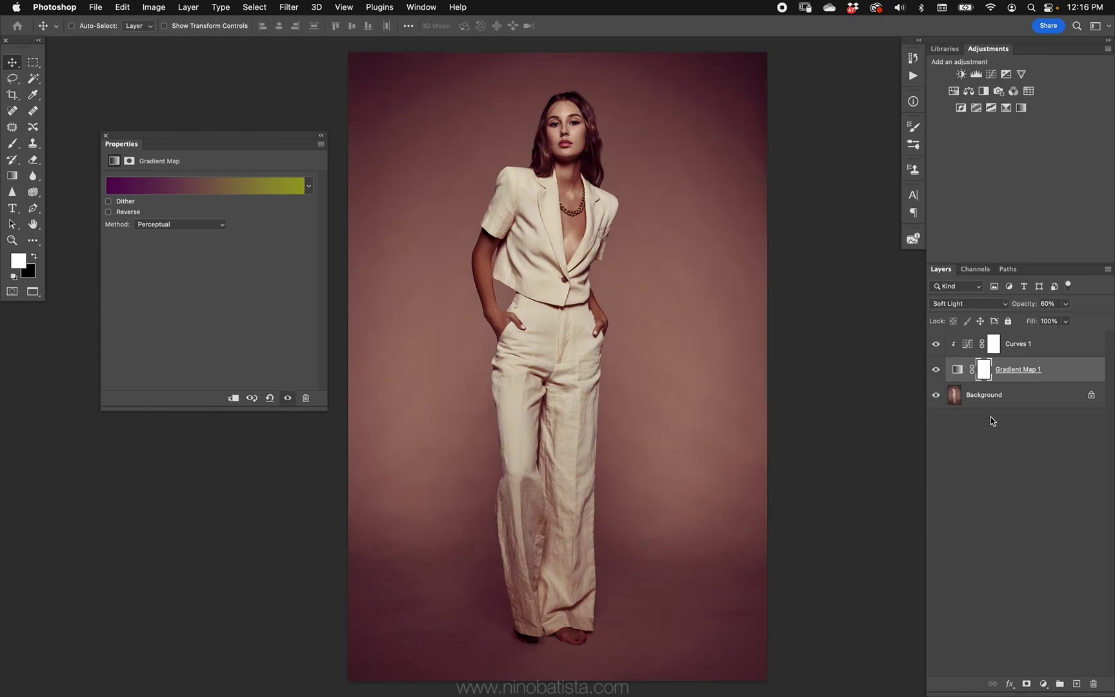
{"action": "left_click", "coordinate": [936, 369]}
{"action": "left_click", "coordinate": [936, 370]}
Close the cream-suit portrait, add a Gradient Map layer to the white-outfit stool portrait and open its gradient for editing
{"action": "key", "text": "super+w"}
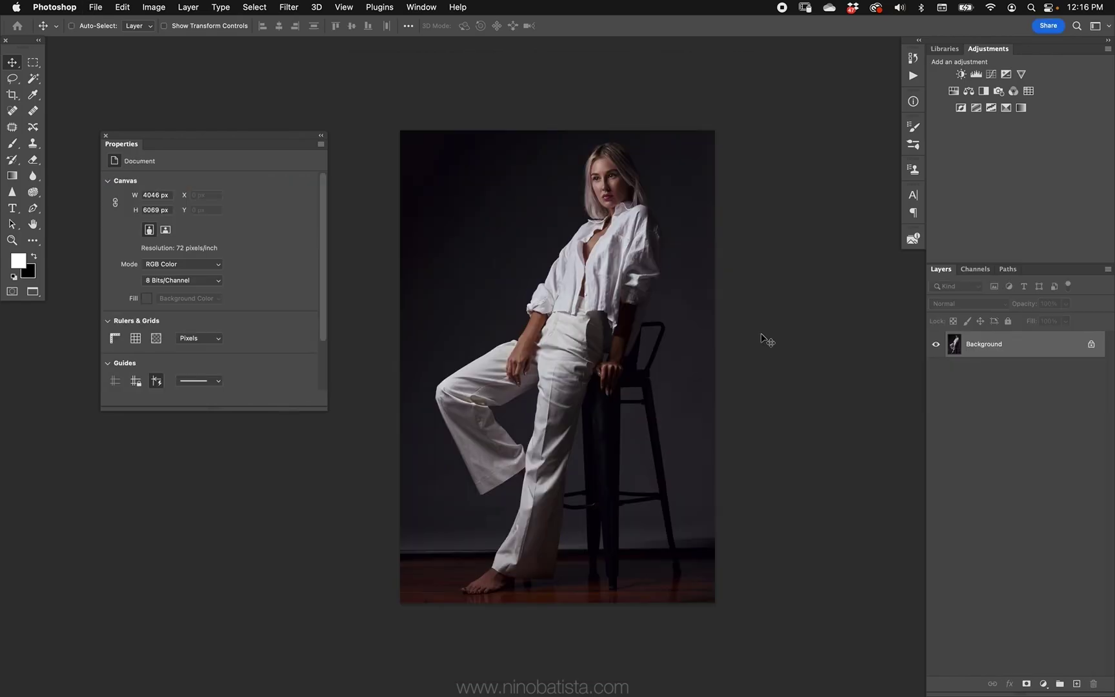
{"action": "key", "text": "super+equal"}
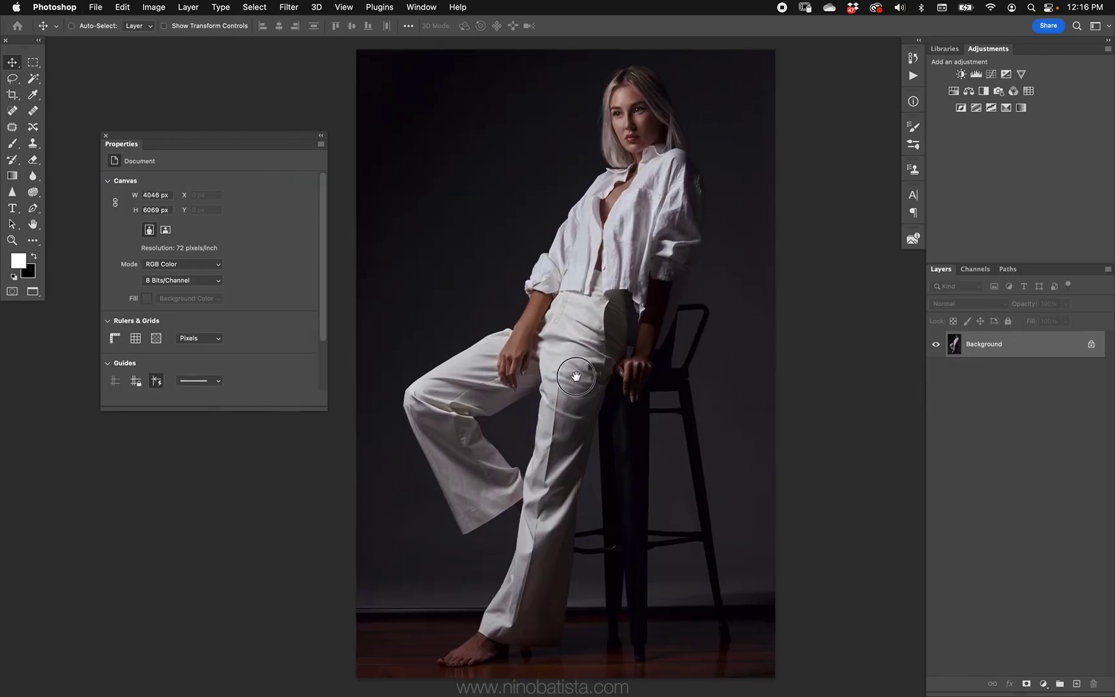
{"action": "left_click", "coordinate": [1043, 676]}
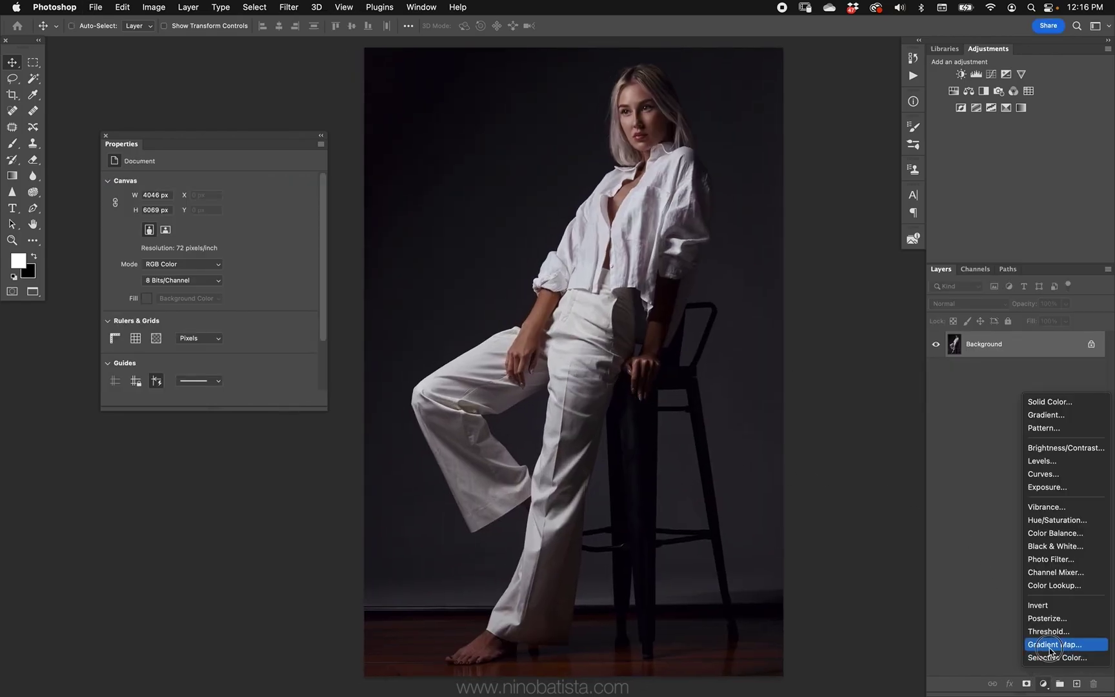
{"action": "left_click", "coordinate": [1036, 650]}
{"action": "left_click", "coordinate": [269, 187]}
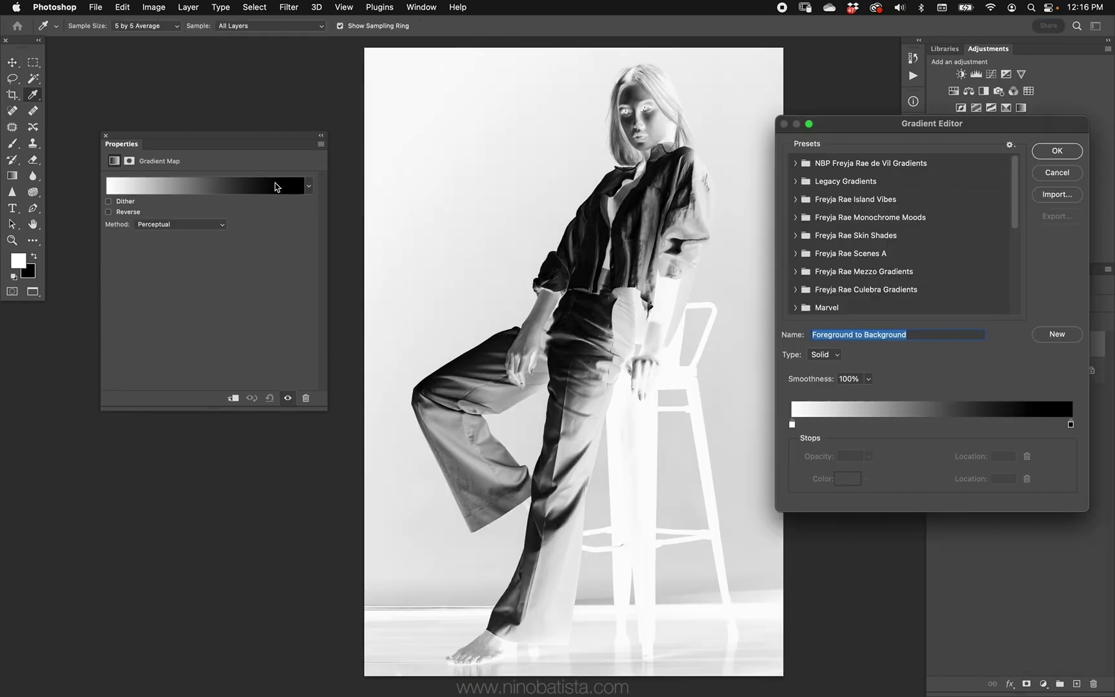
Browse the Legacy Gradients presets in the Color Harmonies 1, Color Harmonies 2, Metals, Neutral Density and Noise Samples folders
{"action": "left_click", "coordinate": [794, 183]}
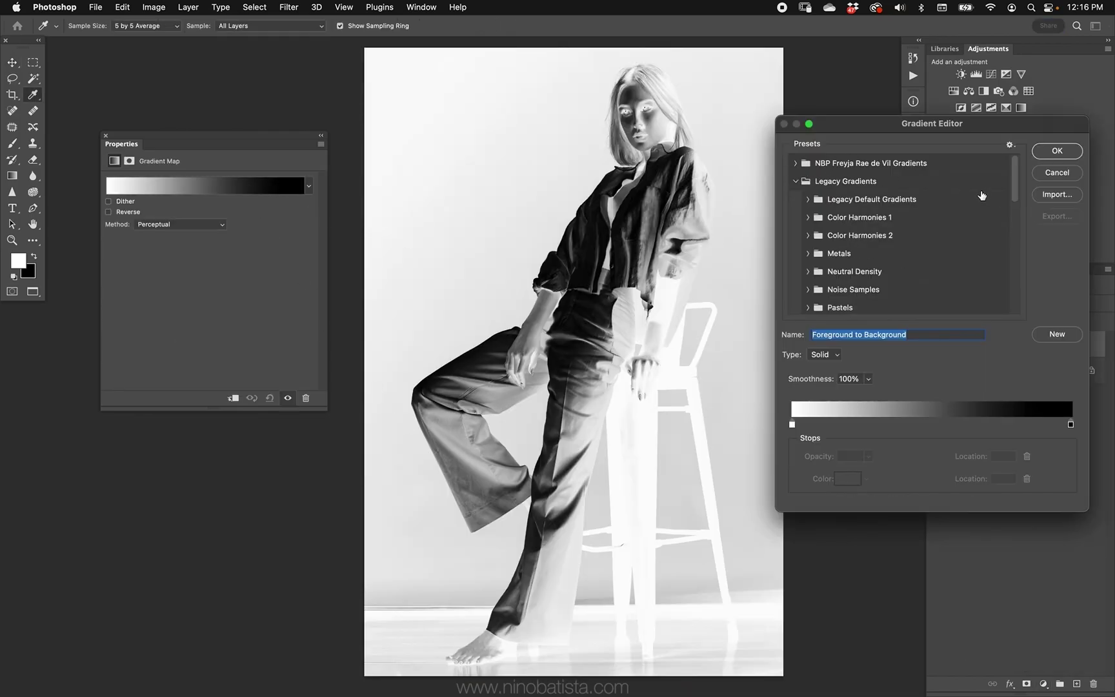
{"action": "left_click", "coordinate": [809, 217]}
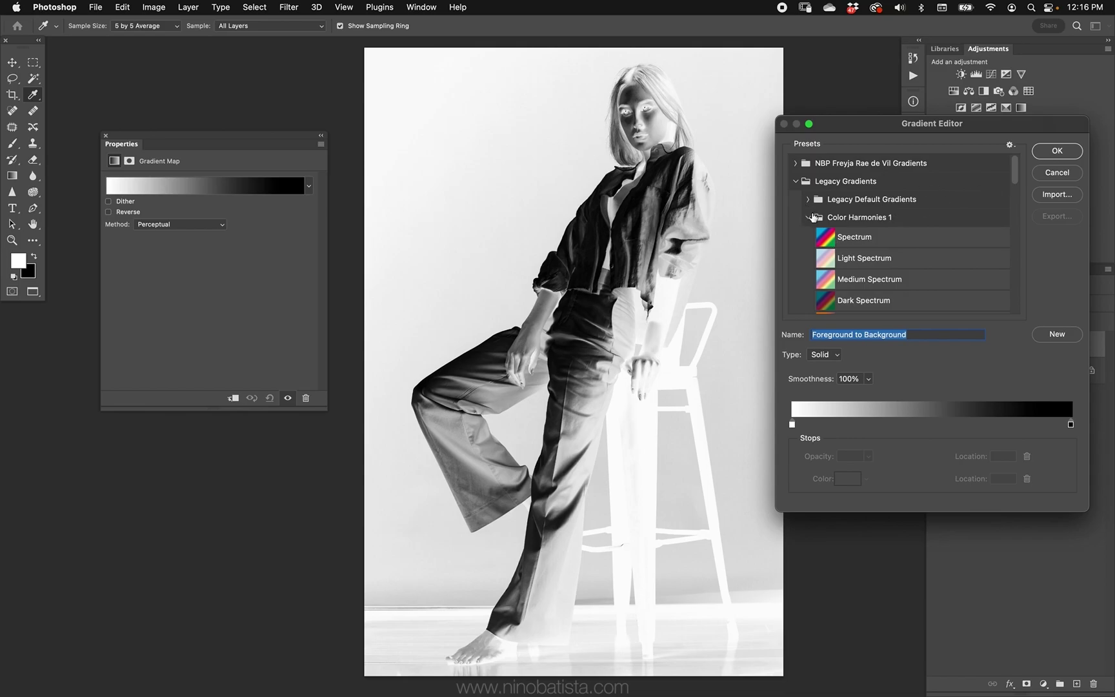
{"action": "left_click", "coordinate": [808, 217]}
{"action": "left_click", "coordinate": [807, 236]}
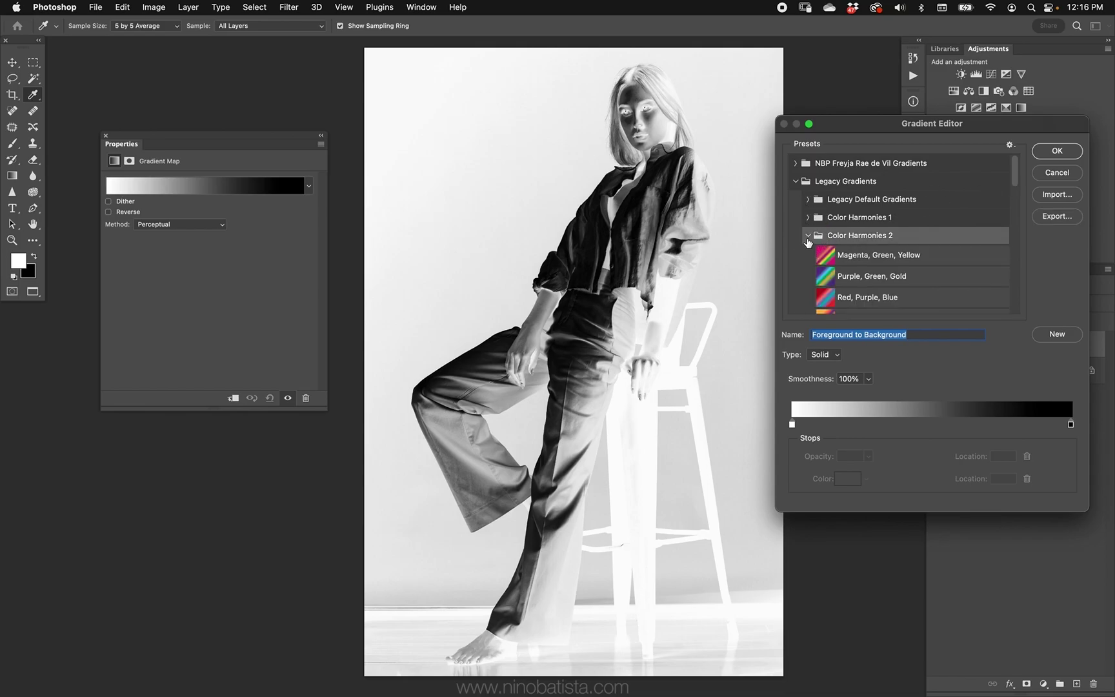
{"action": "left_click", "coordinate": [808, 235]}
{"action": "left_click", "coordinate": [808, 253]}
{"action": "scroll", "coordinate": [1010, 179], "scroll_direction": "down", "scroll_amount": 5}
{"action": "scroll", "coordinate": [1011, 179], "scroll_direction": "up", "scroll_amount": 5}
{"action": "left_click", "coordinate": [808, 253]}
{"action": "left_click", "coordinate": [809, 290]}
{"action": "left_click", "coordinate": [809, 290]}
{"action": "left_click", "coordinate": [811, 271]}
{"action": "left_click", "coordinate": [811, 271]}
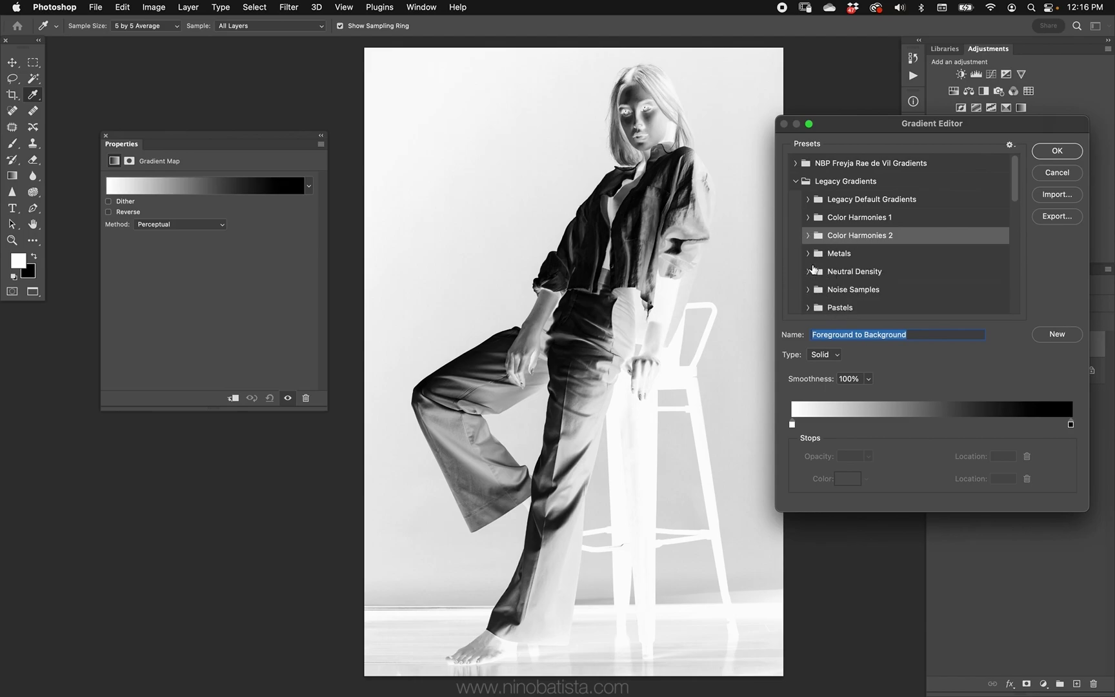
Apply the Blue, Red, Yellow preset from Legacy Default Gradients to the Gradient Map and accept it
{"action": "left_click", "coordinate": [807, 200]}
{"action": "scroll", "coordinate": [1019, 167], "scroll_direction": "down", "scroll_amount": 3}
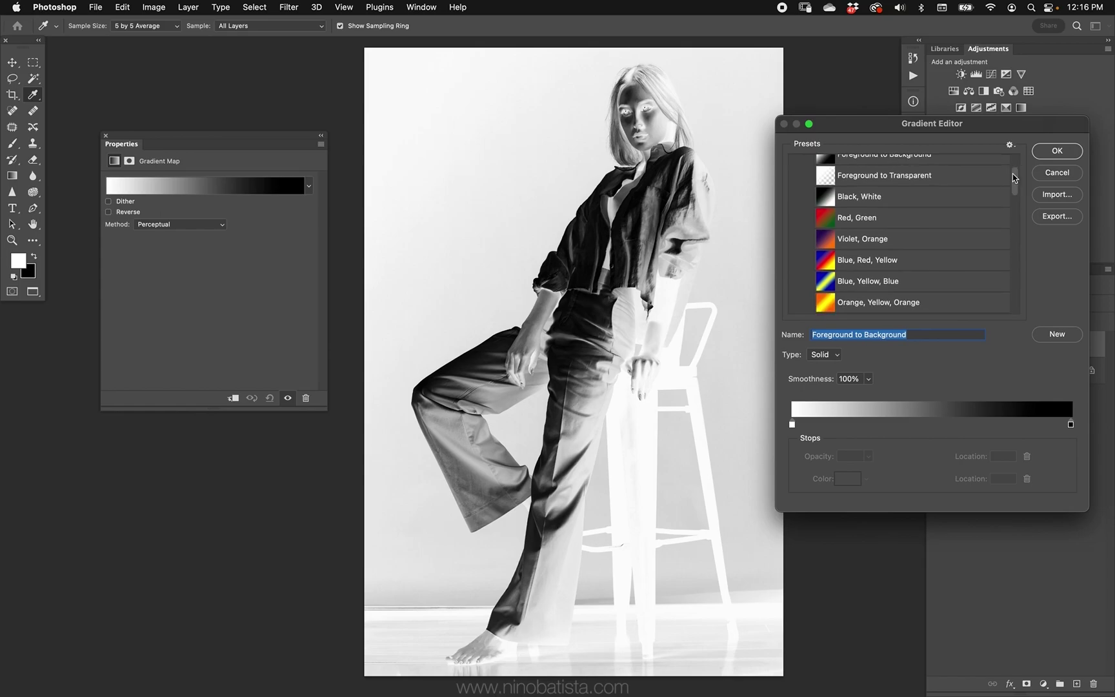
{"action": "left_click", "coordinate": [871, 260]}
{"action": "left_click", "coordinate": [1056, 151]}
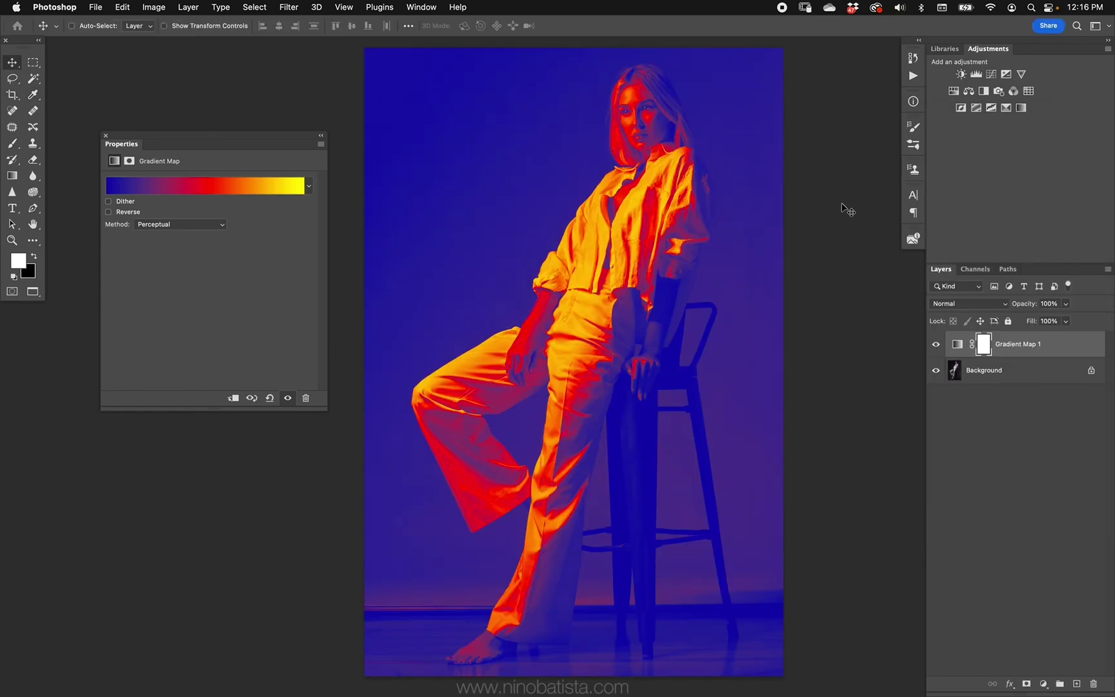
Set the blue-red-yellow Gradient Map layer to Soft Light blending at 20% opacity
{"action": "left_click", "coordinate": [987, 302]}
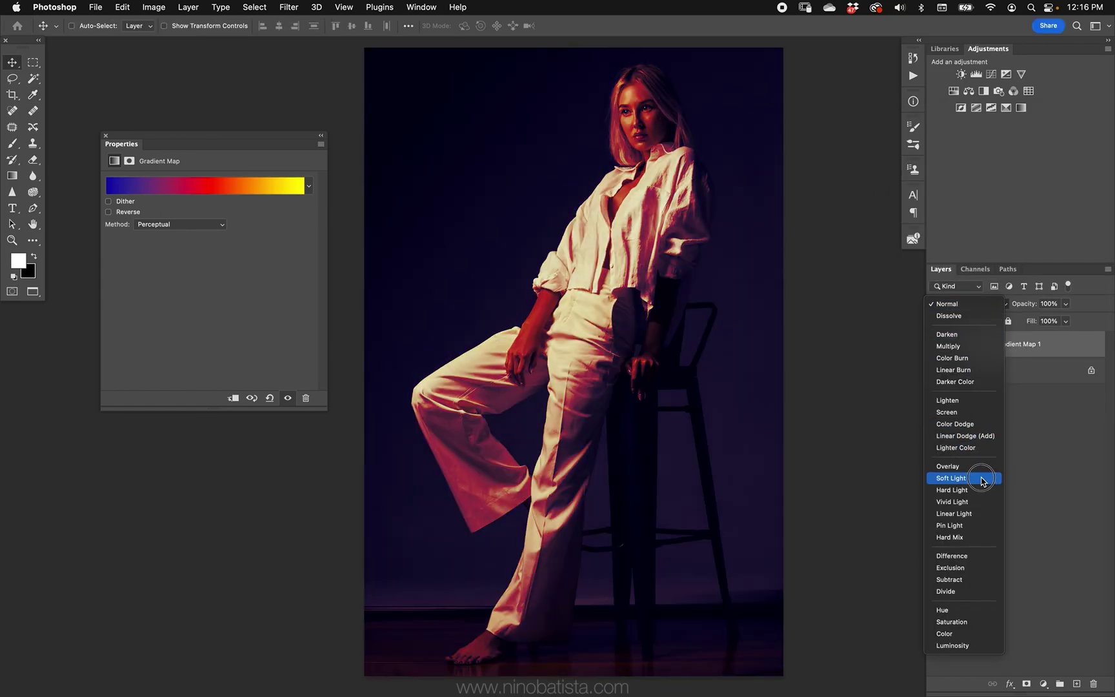
{"action": "left_click", "coordinate": [981, 479]}
{"action": "key", "text": "2"}
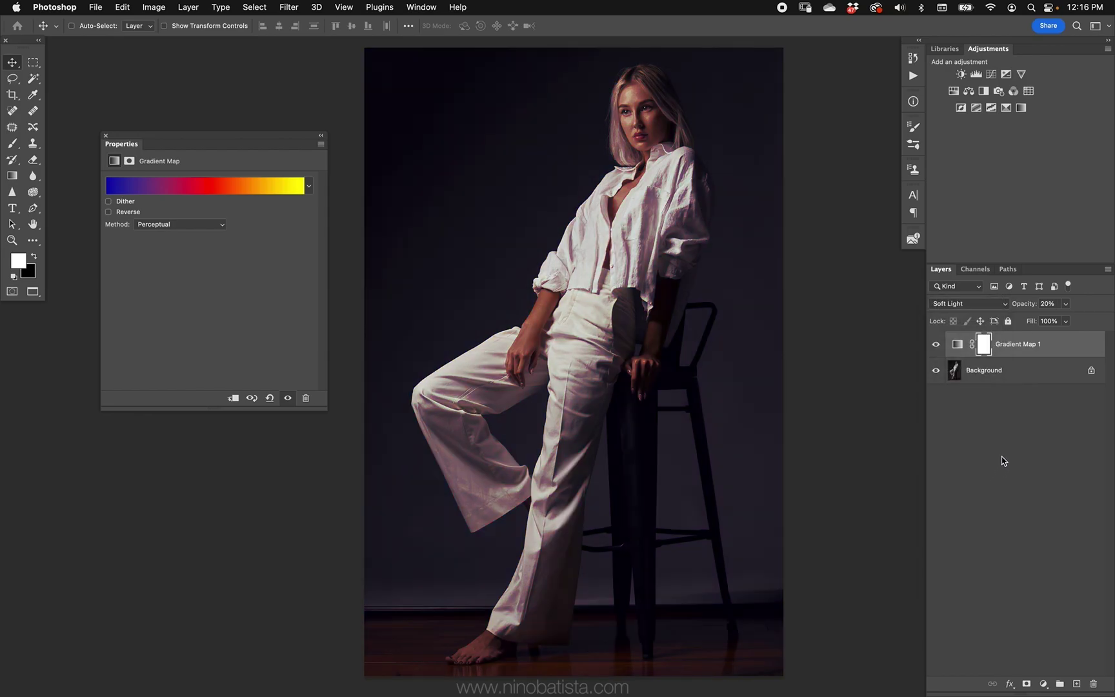
Add a second Gradient Map layer and recolour its gradient stop at location 100 to white ffffff
{"action": "left_click", "coordinate": [1043, 683]}
{"action": "left_click", "coordinate": [1052, 644]}
{"action": "left_click", "coordinate": [261, 187]}
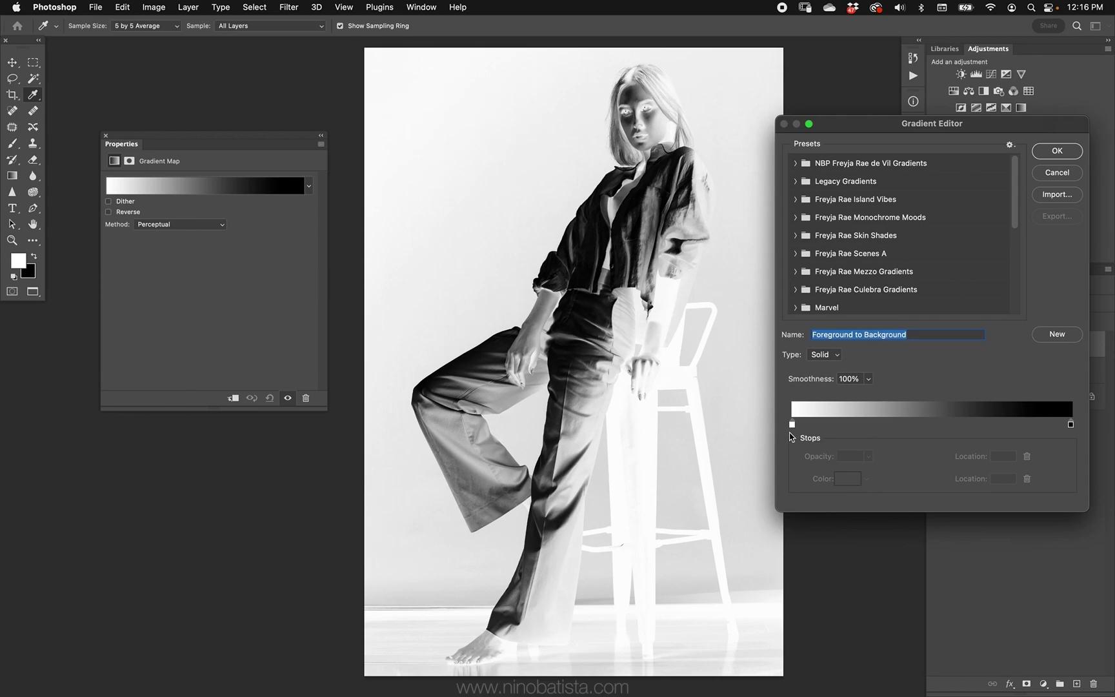
{"action": "left_click", "coordinate": [1070, 424]}
{"action": "left_click", "coordinate": [847, 479]}
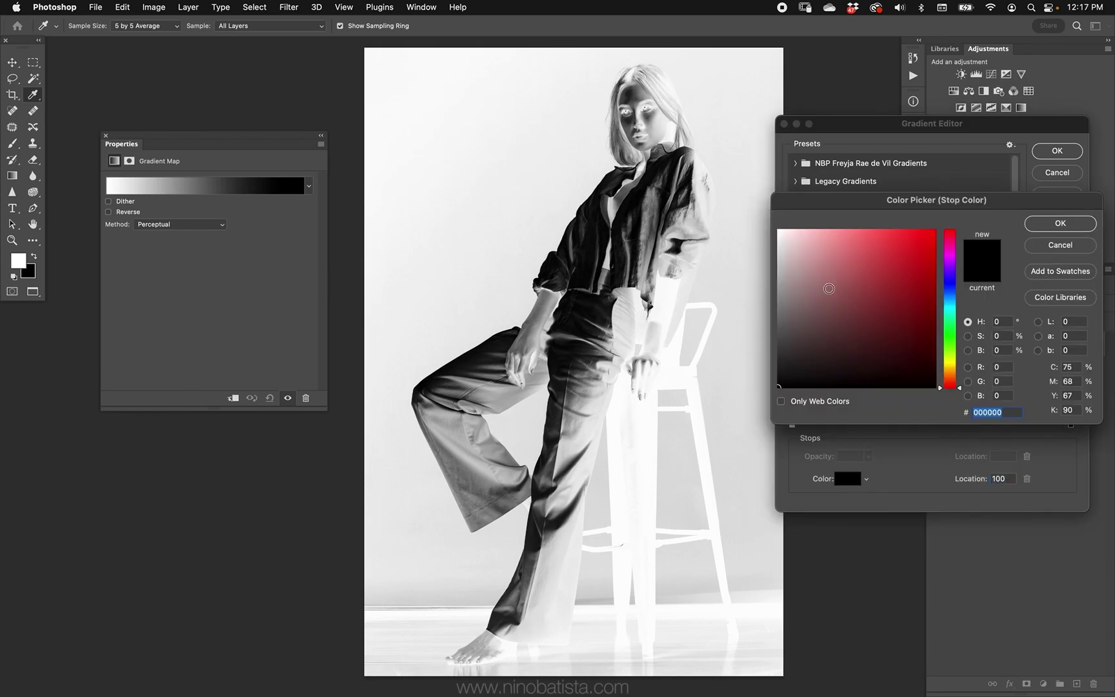
{"action": "type", "text": "ffffff"}
{"action": "left_click", "coordinate": [1060, 224]}
Recolour the second gradient's stop at location 0 to light blue 7fb5ff
{"action": "left_click", "coordinate": [792, 424]}
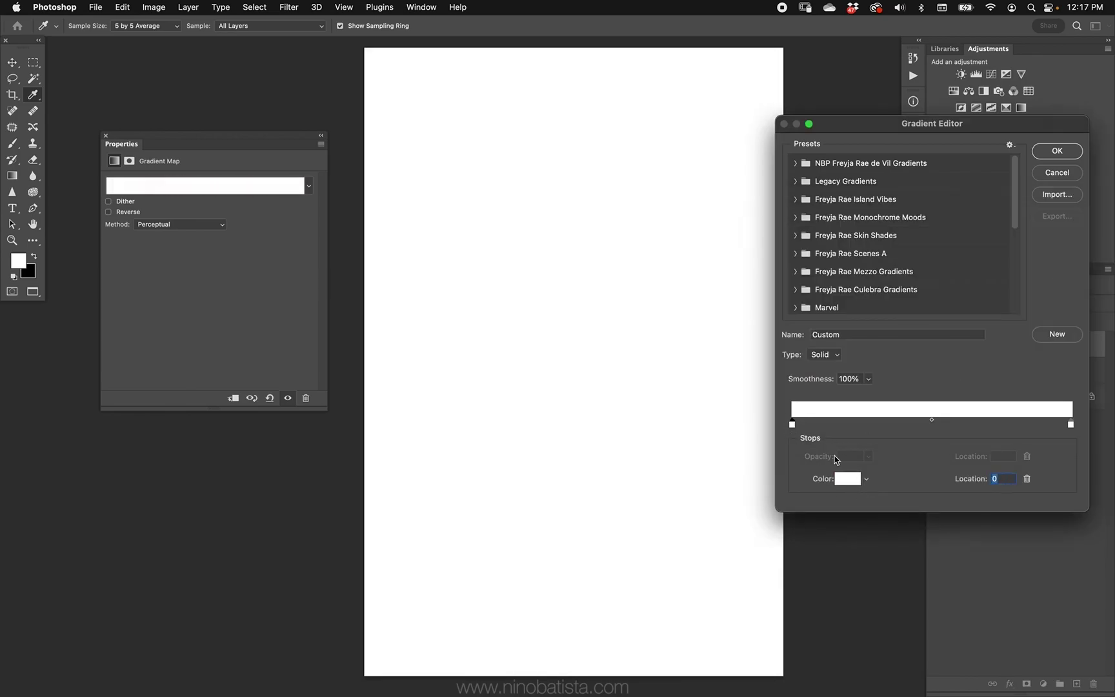
{"action": "left_click", "coordinate": [848, 478]}
{"action": "left_click_drag", "start_coordinate": [881, 306], "coordinate": [964, 223]}
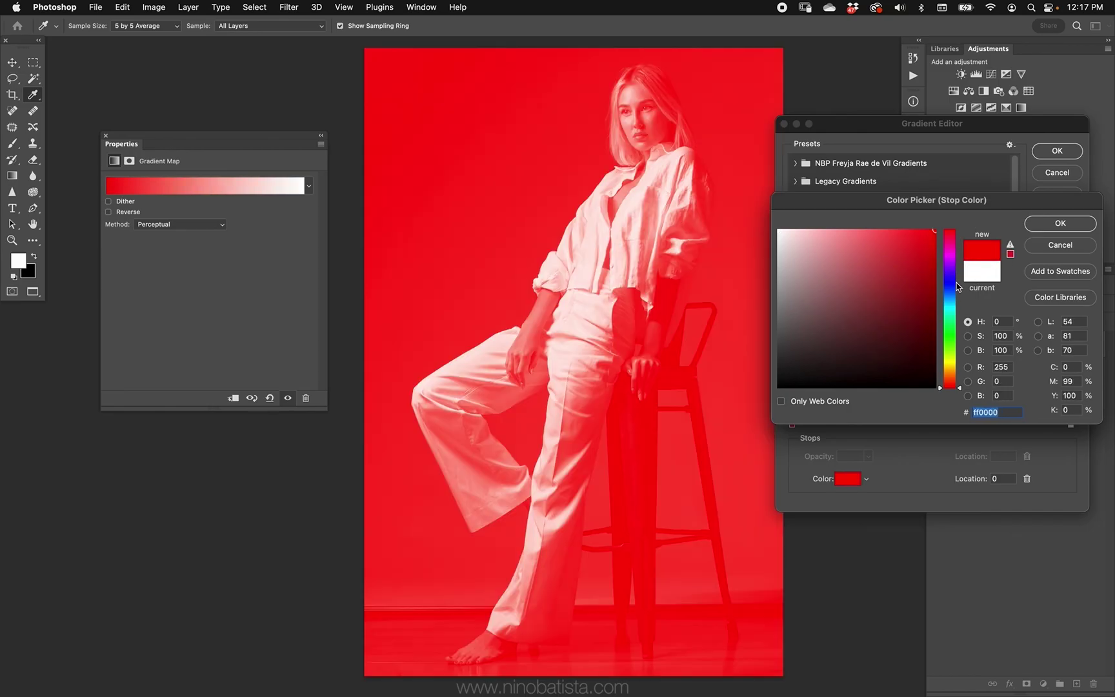
{"action": "left_click", "coordinate": [951, 293]}
{"action": "left_click", "coordinate": [857, 230]}
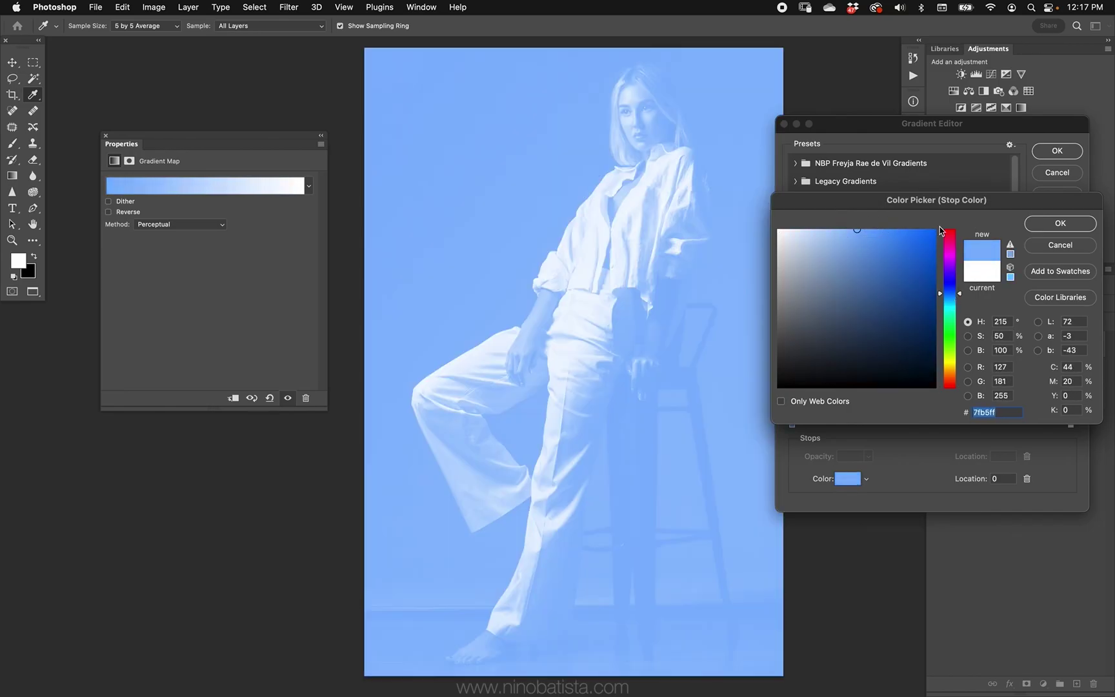
{"action": "left_click", "coordinate": [1055, 230]}
Add a peach ffd3a4 stop at location 44 of the second gradient and accept the gradient
{"action": "left_click_drag", "start_coordinate": [792, 424], "coordinate": [919, 426]}
{"action": "left_click", "coordinate": [848, 478]}
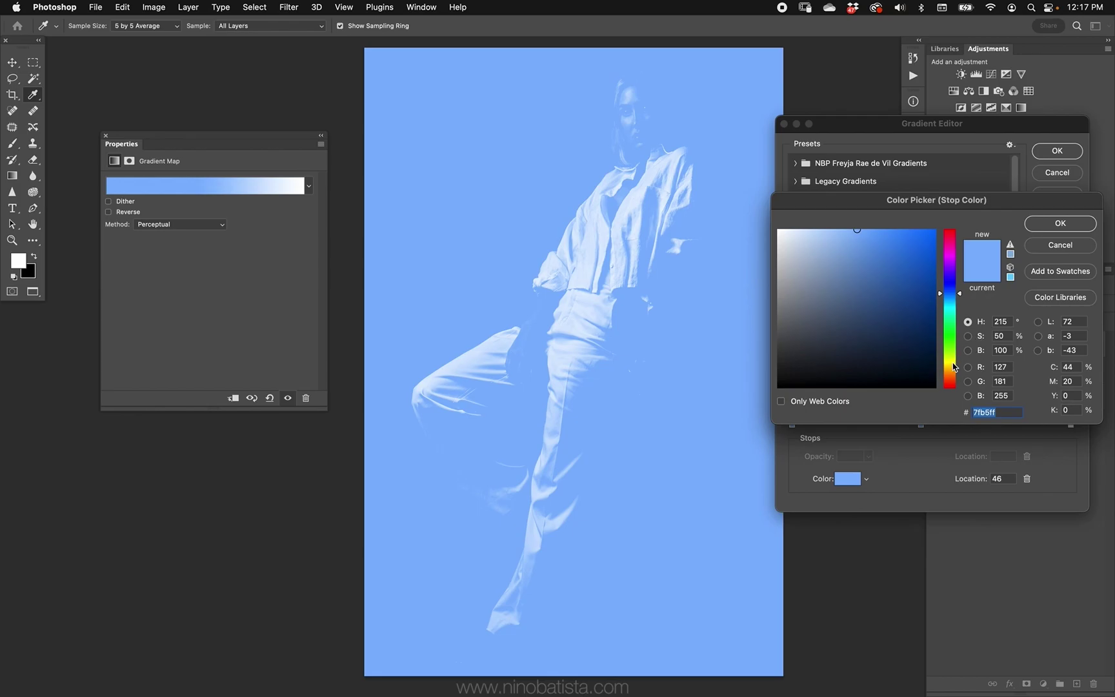
{"action": "left_click_drag", "start_coordinate": [954, 366], "coordinate": [952, 375]}
{"action": "left_click", "coordinate": [833, 230]}
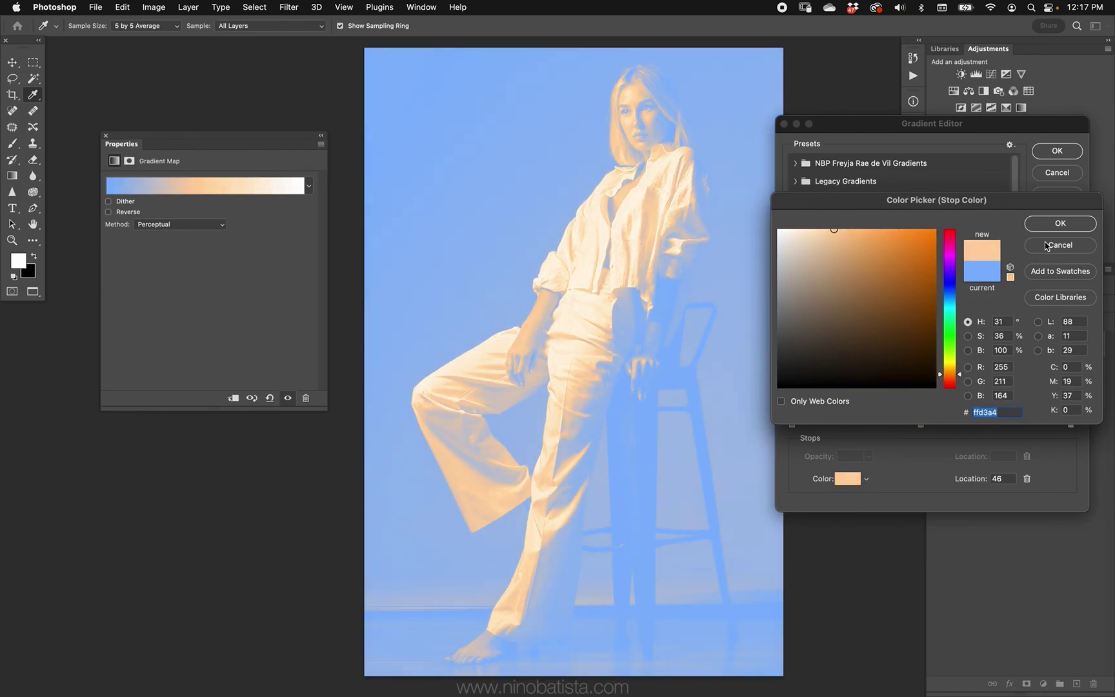
{"action": "left_click", "coordinate": [1051, 225]}
{"action": "mouse_move", "coordinate": [925, 424]}
{"action": "left_mouse_down"}
{"action": "mouse_move", "coordinate": [956, 424]}
{"action": "mouse_move", "coordinate": [914, 424]}
{"action": "left_mouse_up"}
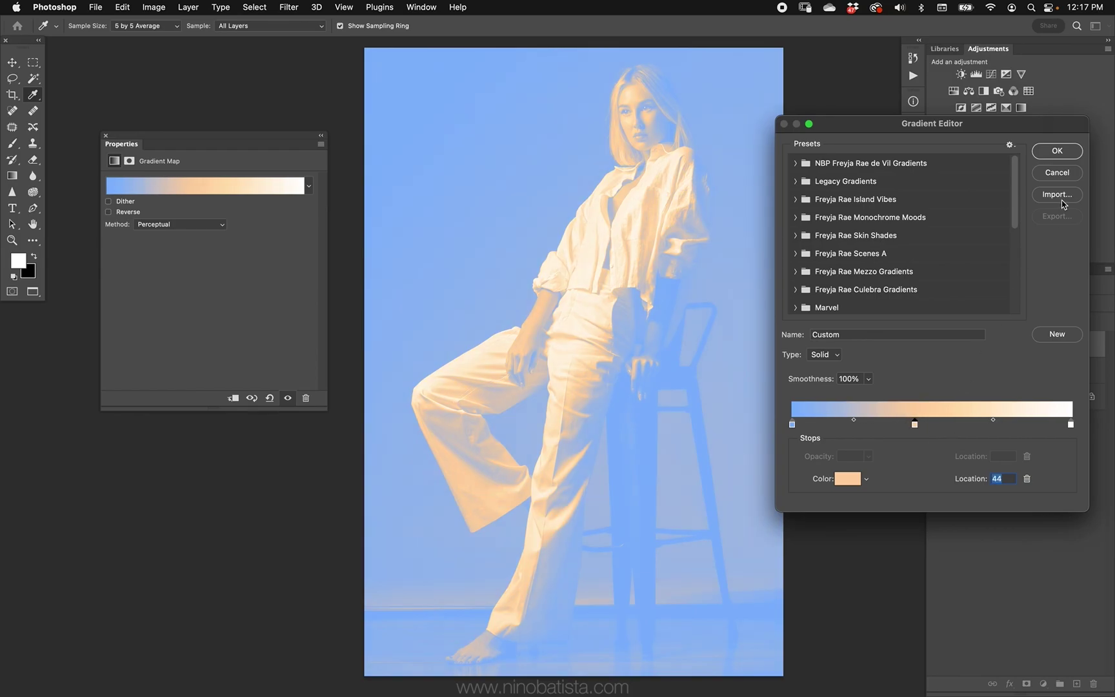
{"action": "left_click", "coordinate": [1056, 150]}
Set the blue-peach-white Gradient Map layer to Soft Light blending at 30% opacity
{"action": "left_click", "coordinate": [962, 304]}
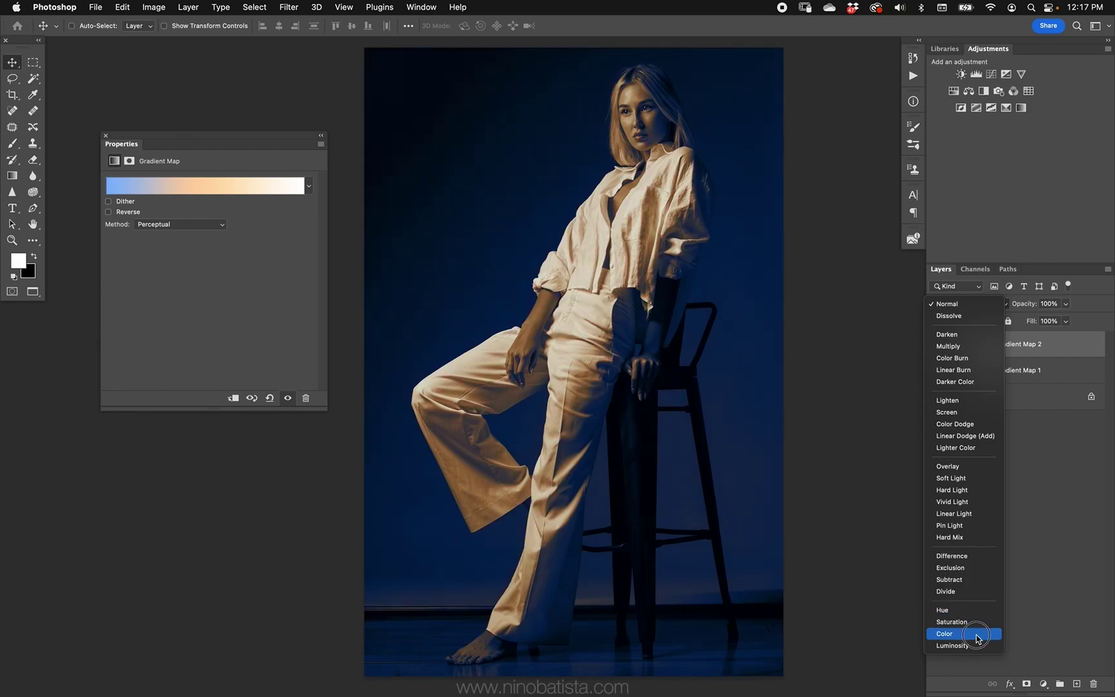
{"action": "left_click", "coordinate": [987, 478]}
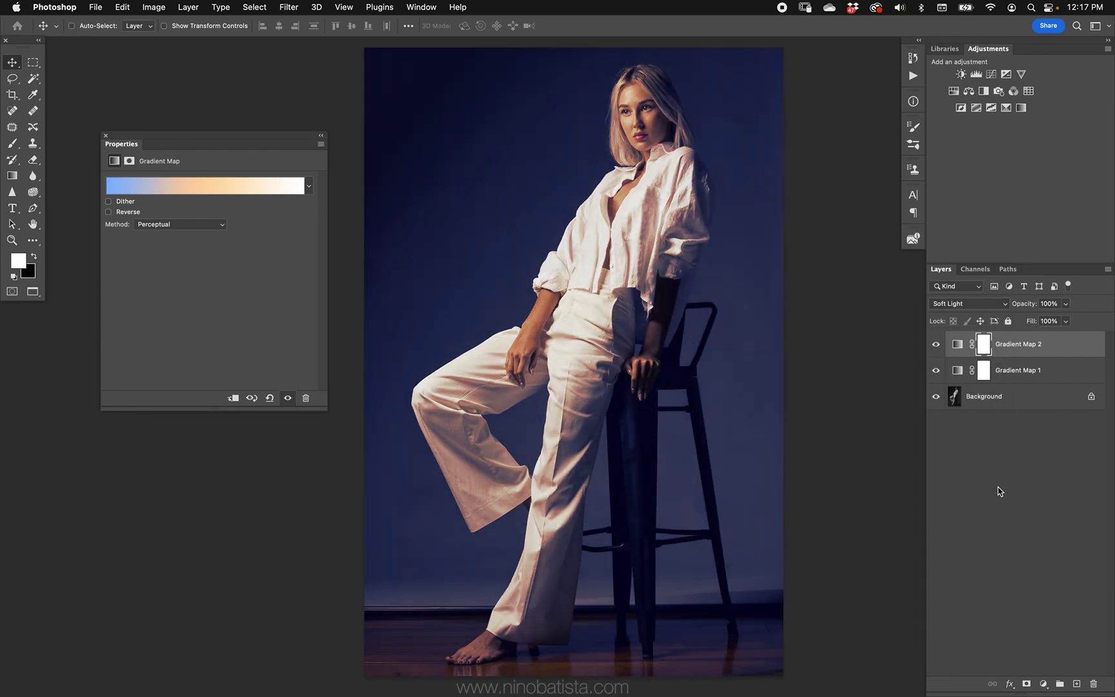
{"action": "key", "text": "4"}
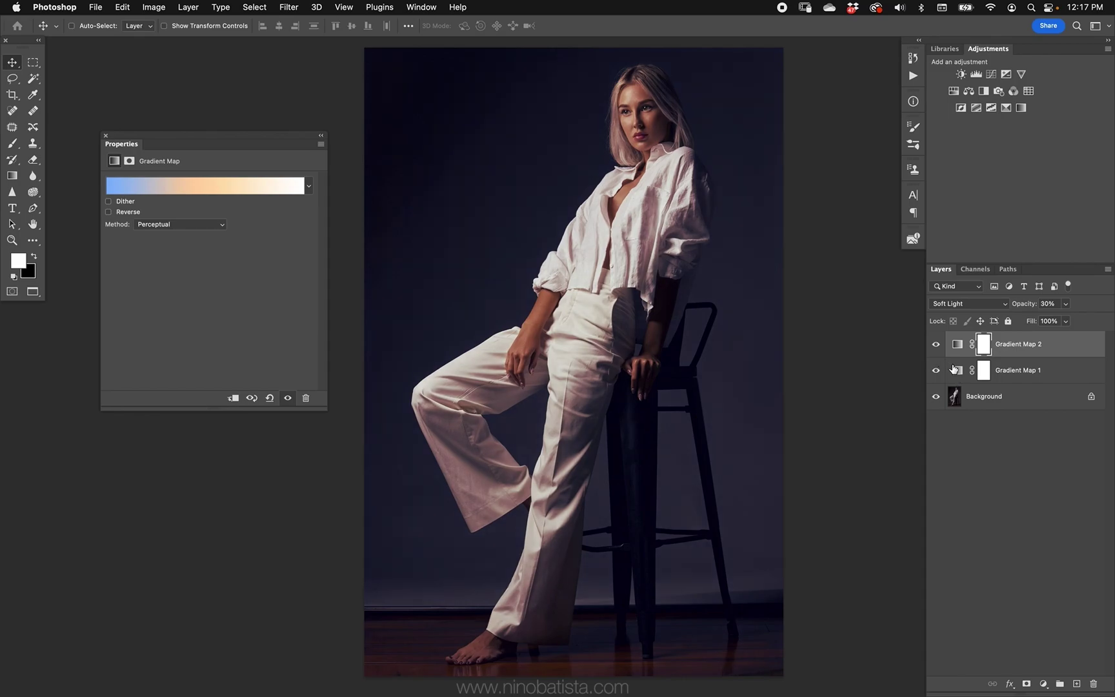
Compare the portrait with the first Gradient Map layer hidden and shown, and review both layers' gradients
{"action": "left_click", "coordinate": [936, 371]}
{"action": "left_click", "coordinate": [935, 370]}
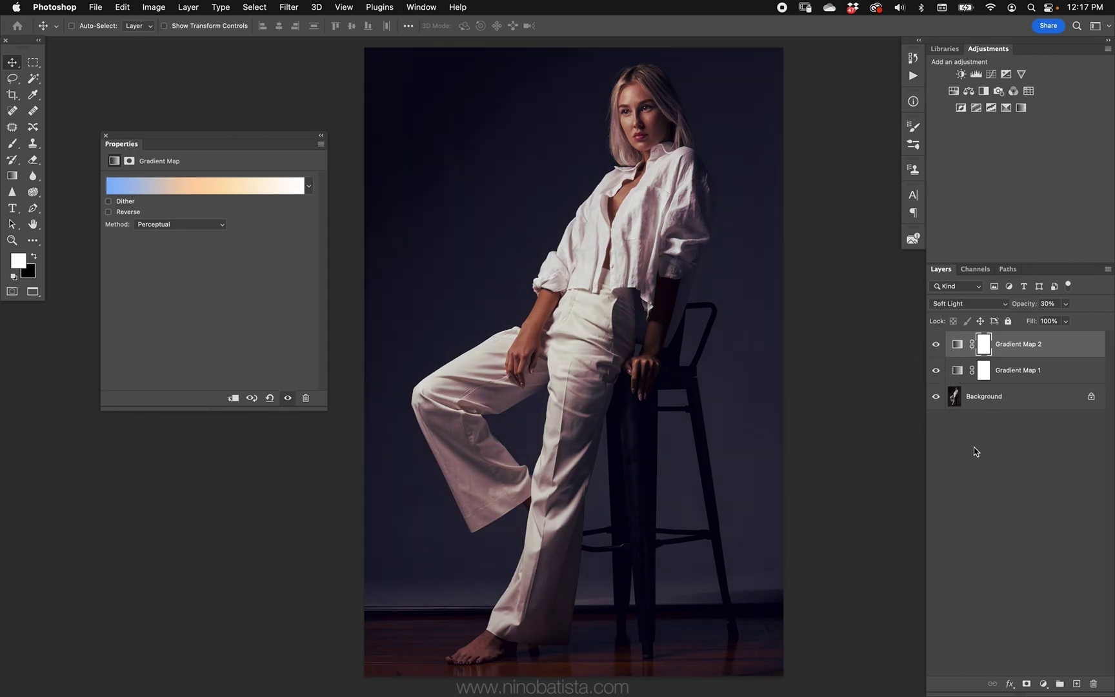
{"action": "left_click", "coordinate": [956, 371]}
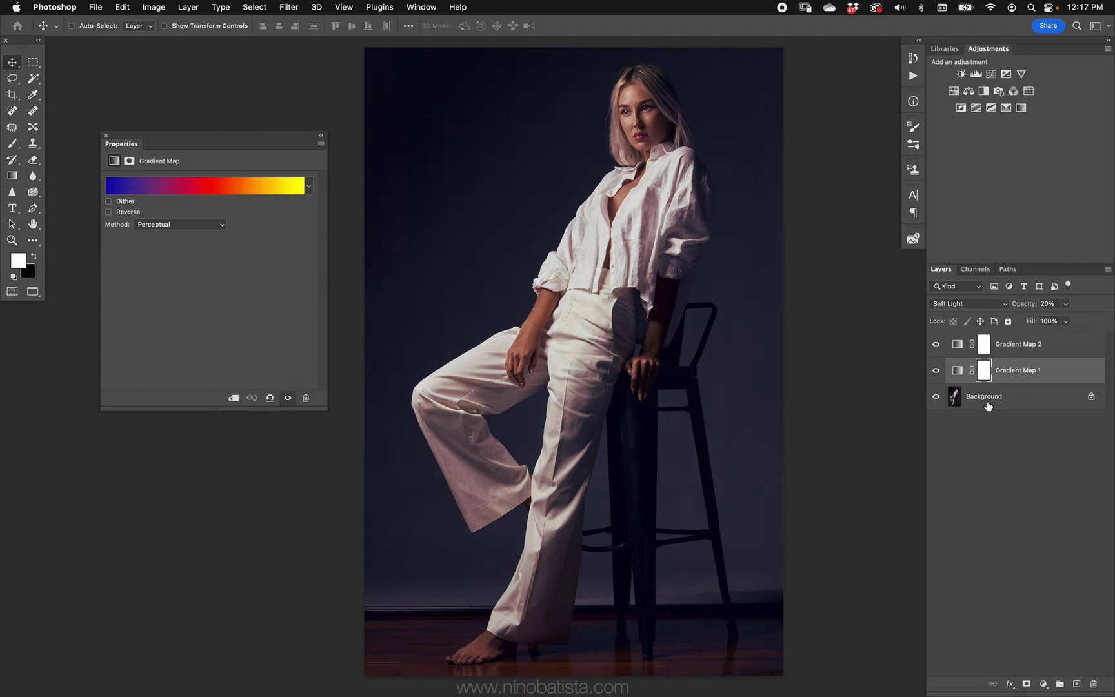
{"action": "left_click", "coordinate": [949, 344]}
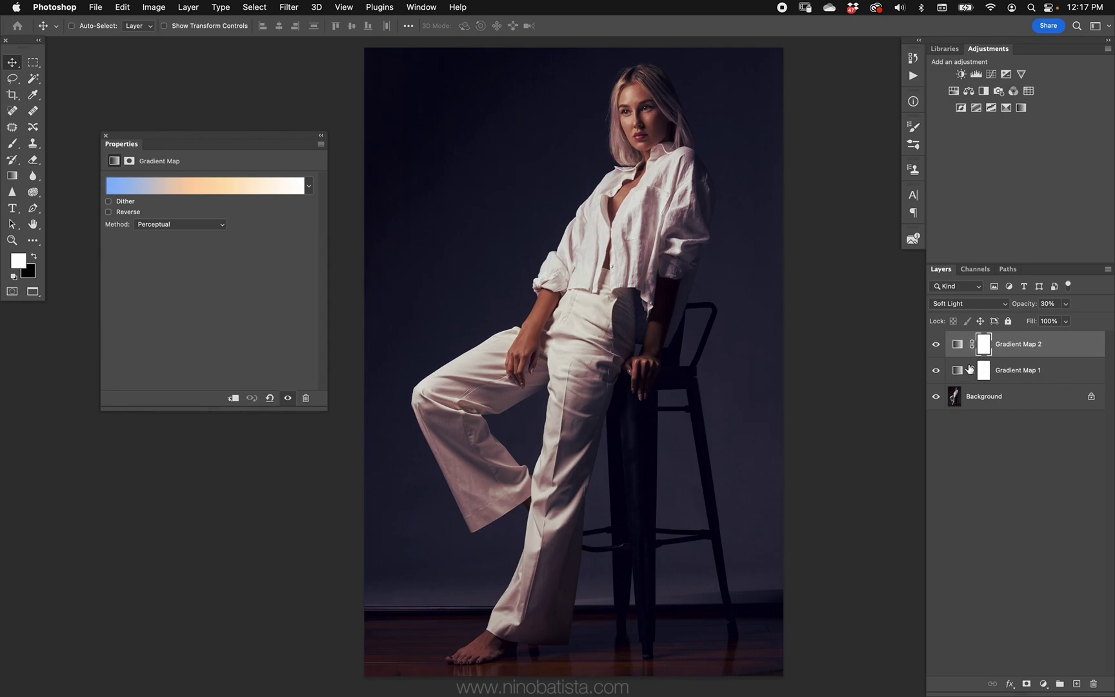
Replace the second Gradient Map layer with a Selective Color layer, setting Neutrals to Magenta +4 and Yellow +7
{"action": "key", "text": "BackSpace"}
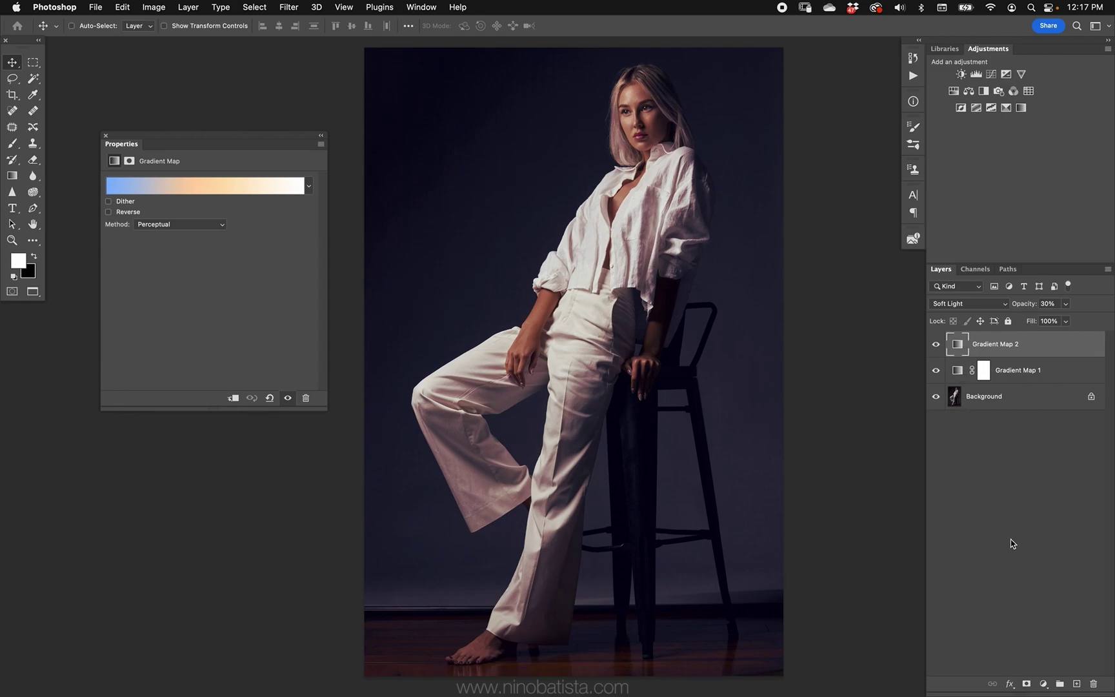
{"action": "left_click", "coordinate": [1041, 682]}
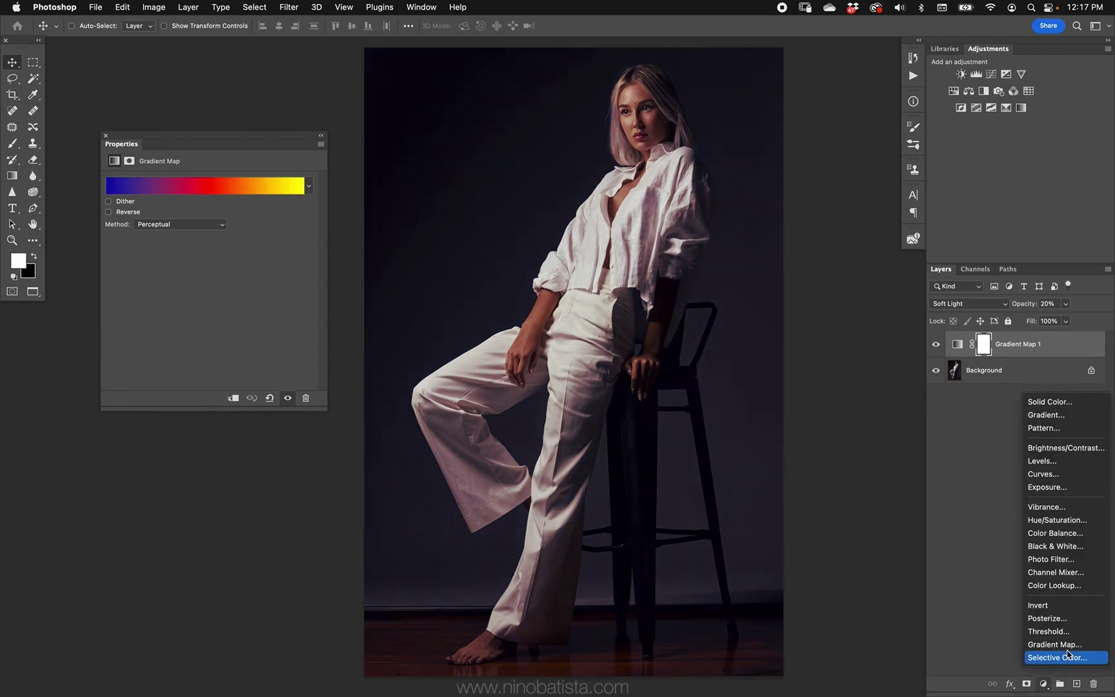
{"action": "left_click", "coordinate": [1067, 655]}
{"action": "left_click", "coordinate": [219, 196]}
{"action": "left_click", "coordinate": [236, 208]}
{"action": "type", "text": "4"}
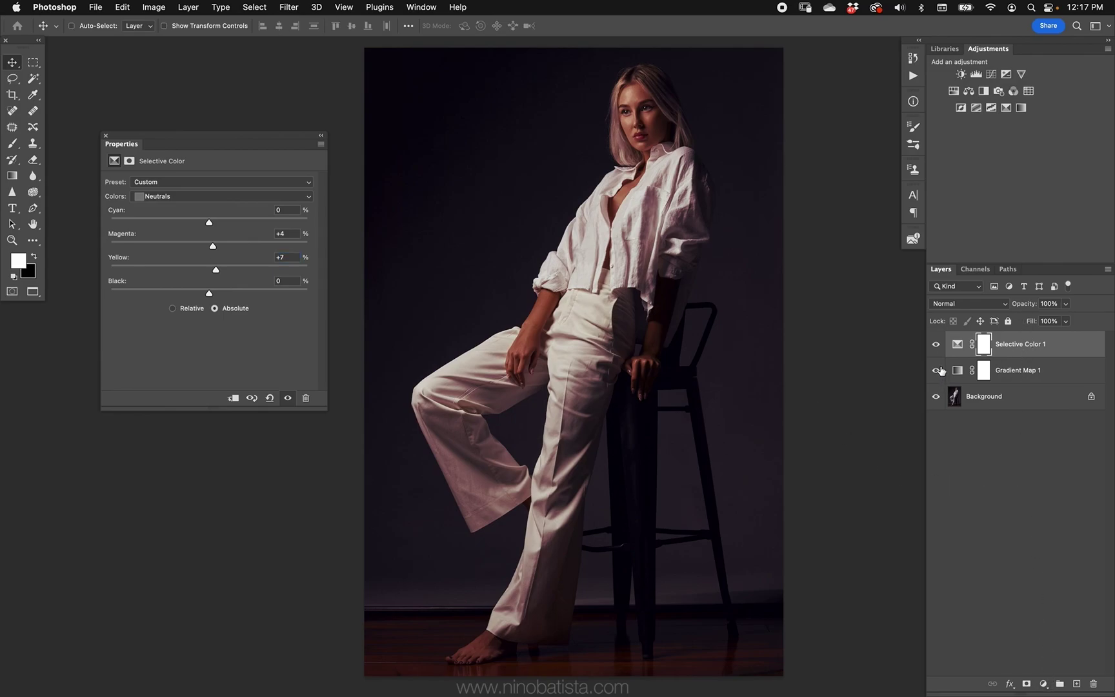
Set the Selective Color layer's opacity to 50% and compare the portrait with the Gradient Map layer hidden and shown
{"action": "key", "text": "5"}
{"action": "left_click", "coordinate": [935, 370]}
{"action": "left_click", "coordinate": [936, 370]}
Add a Levels layer above the Selective Color layer and set its blend mode to Luminosity
{"action": "left_click", "coordinate": [1042, 682]}
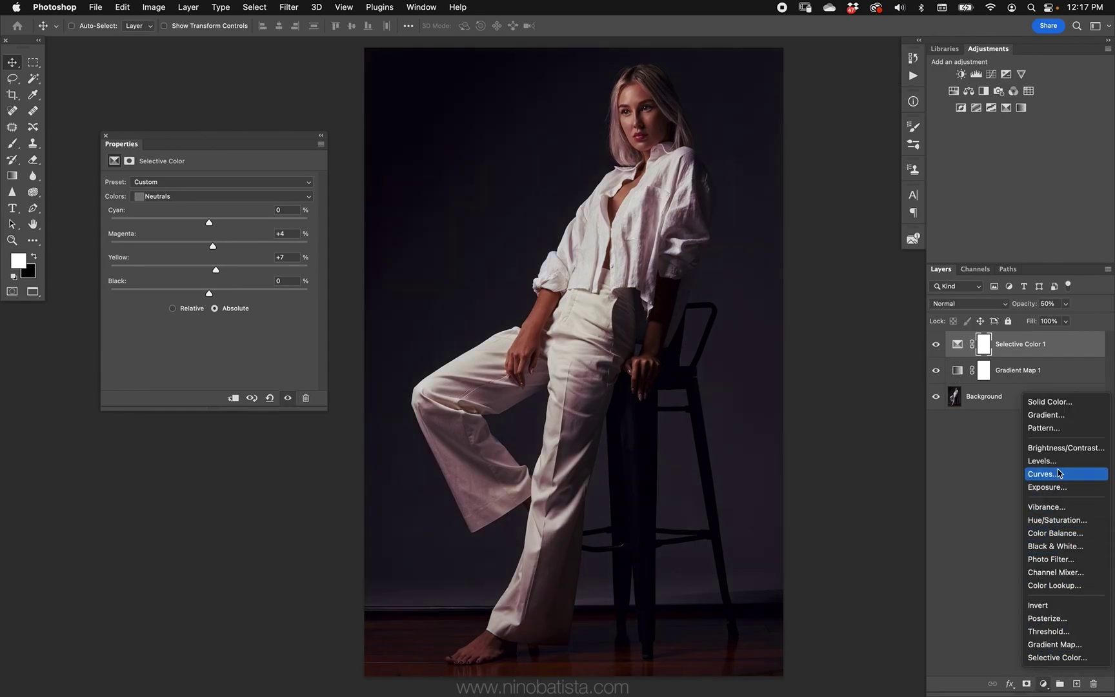
{"action": "left_click", "coordinate": [1045, 474]}
{"action": "left_click", "coordinate": [968, 304]}
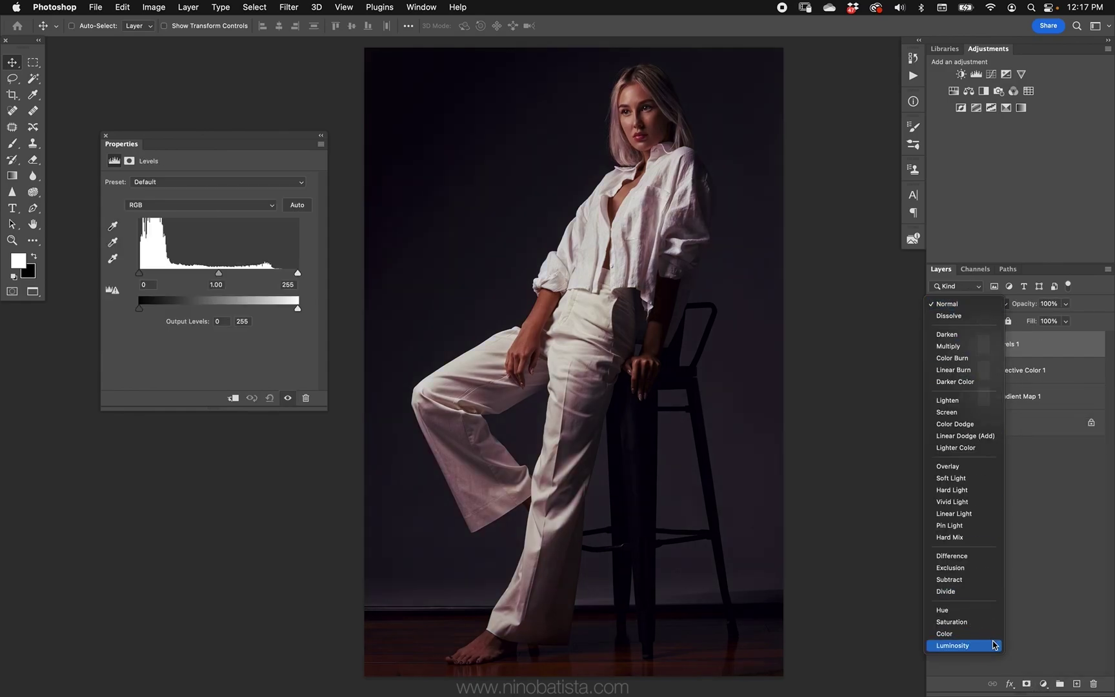
{"action": "left_click", "coordinate": [975, 645]}
Set the Levels white input to 225 and the black output level to 4
{"action": "left_click", "coordinate": [289, 284]}
{"action": "key", "text": "shift+Down"}
{"action": "key", "text": "shift+Down"}
{"action": "key", "text": "shift+Down"}
{"action": "key", "text": "Tab"}
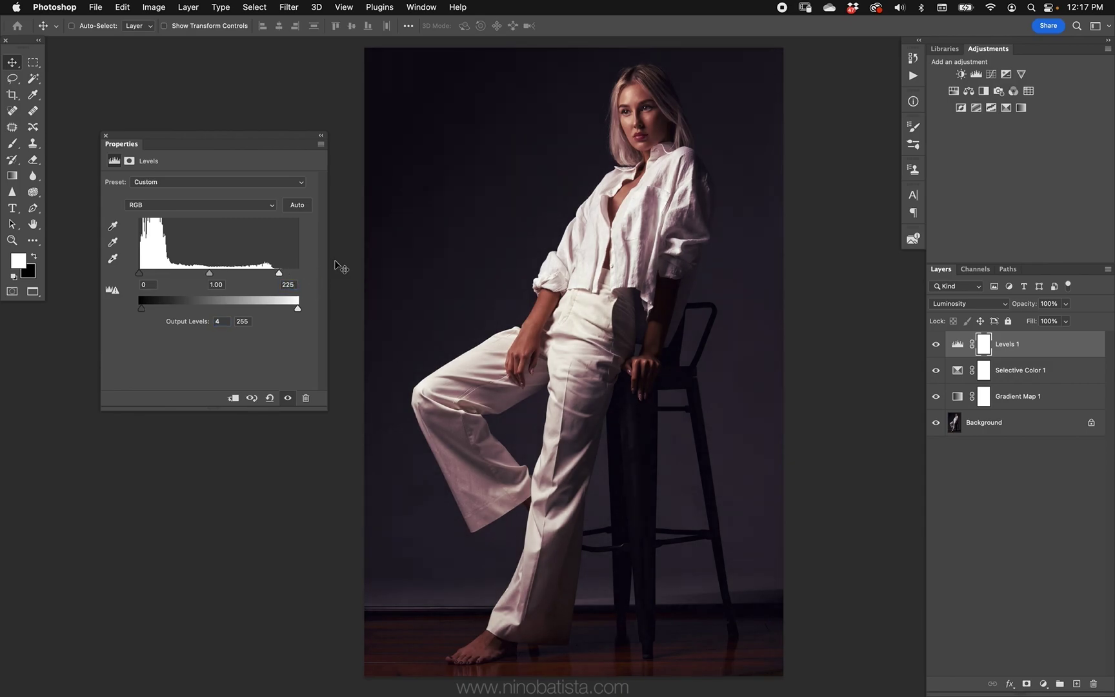
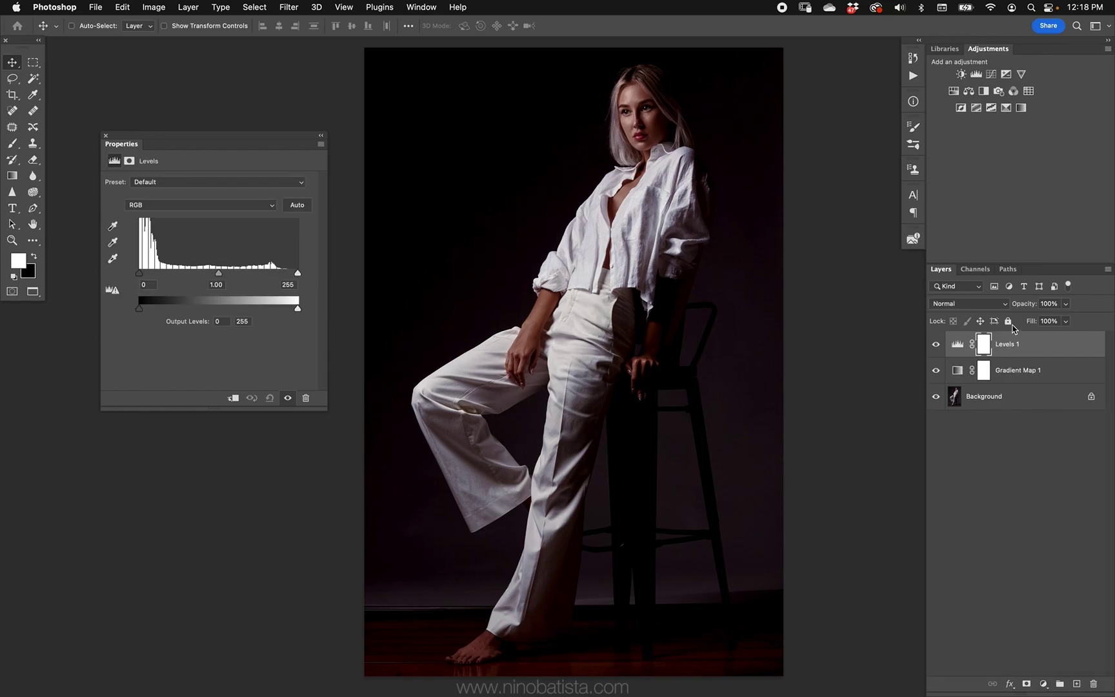
Set the Levels layer above the Hard Mix Gradient Map to Luminosity blending with output levels of 10 and 245
{"action": "left_click", "coordinate": [955, 645]}
{"action": "left_click", "coordinate": [224, 321]}
{"action": "type", "text": "10"}
{"action": "key", "text": "Tab"}
{"action": "type", "text": "245"}
{"action": "key", "text": "Return"}
Set the Levels midtone input to 1.1 and review the Hard Mix Gradient Map layer's effect on the portrait
{"action": "left_click", "coordinate": [216, 284]}
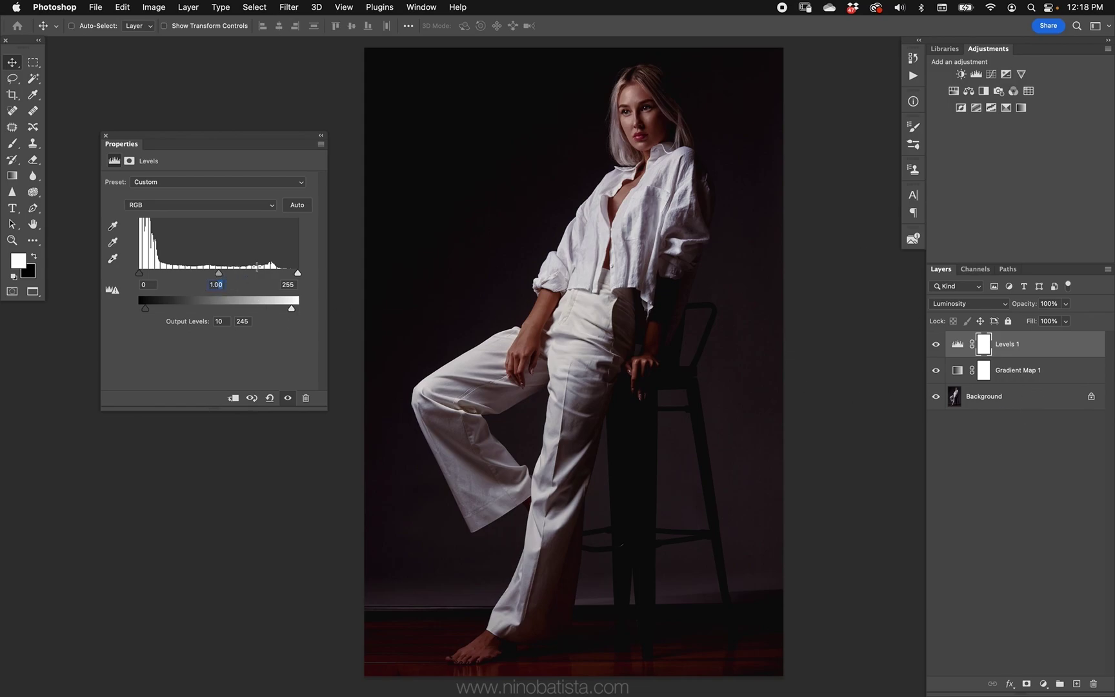
{"action": "type", "text": "1.1"}
{"action": "key", "text": "Return"}
{"action": "mouse_move", "coordinate": [935, 370]}
{"action": "left_mouse_down"}
{"action": "mouse_move", "coordinate": [938, 351]}
{"action": "mouse_move", "coordinate": [935, 370]}
{"action": "left_mouse_up"}
{"action": "left_click", "coordinate": [958, 373]}
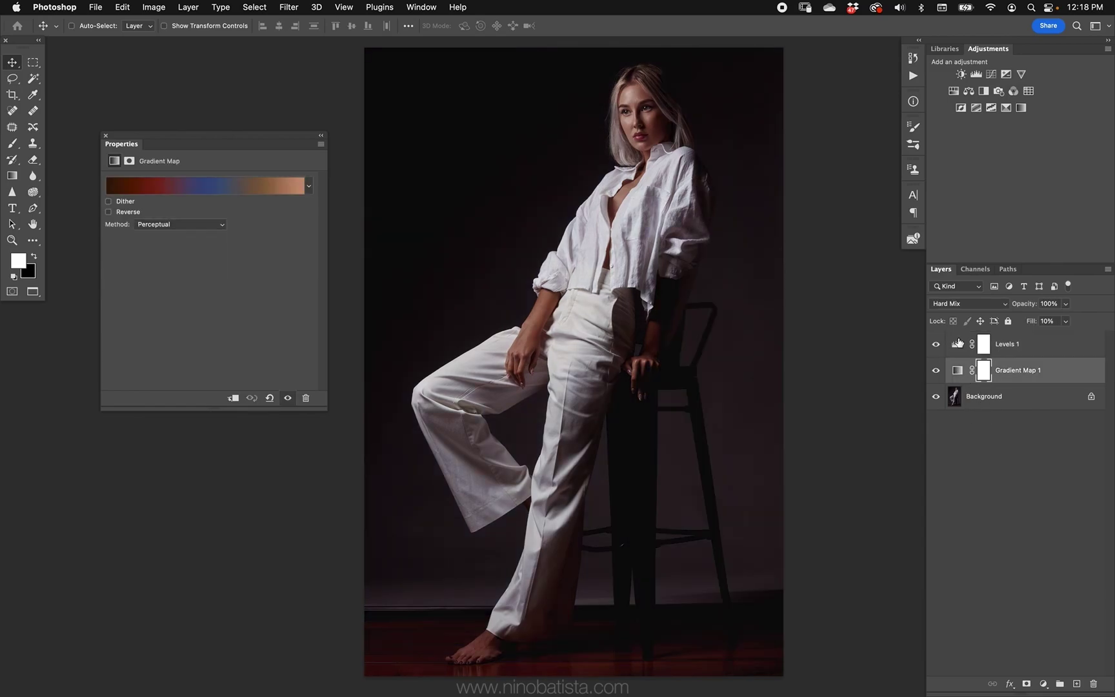
Try fill values of 15% and 0% on the Hard Mix Gradient Map layer
{"action": "key", "text": "shift+1"}
{"action": "key", "text": "shift+5"}
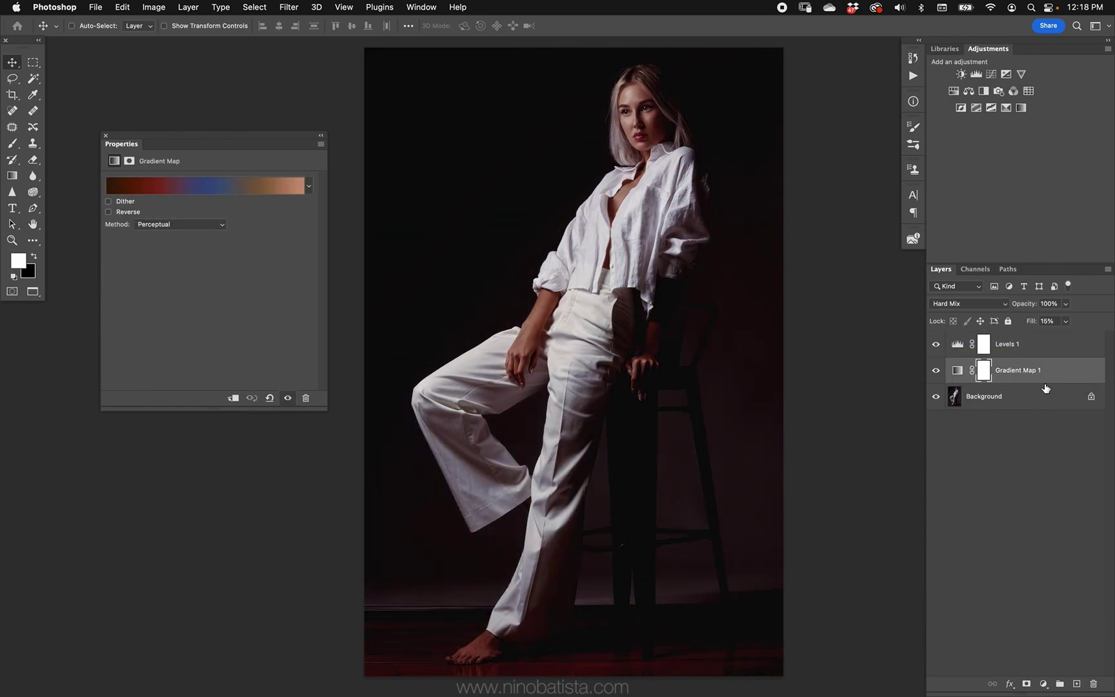
{"action": "key", "text": "shift+0"}
{"action": "key", "text": "shift+0"}
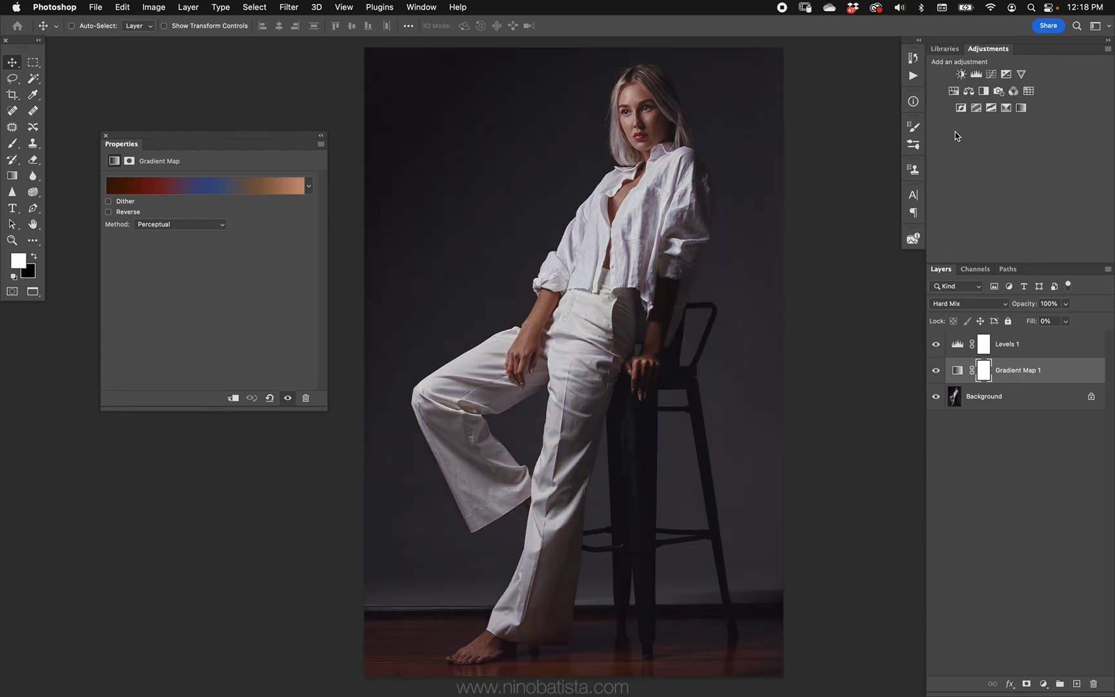
Set the Gradient Map layer to 100% fill, Color blending and 25% opacity
{"action": "key", "text": "shift+0"}
{"action": "left_click", "coordinate": [962, 304]}
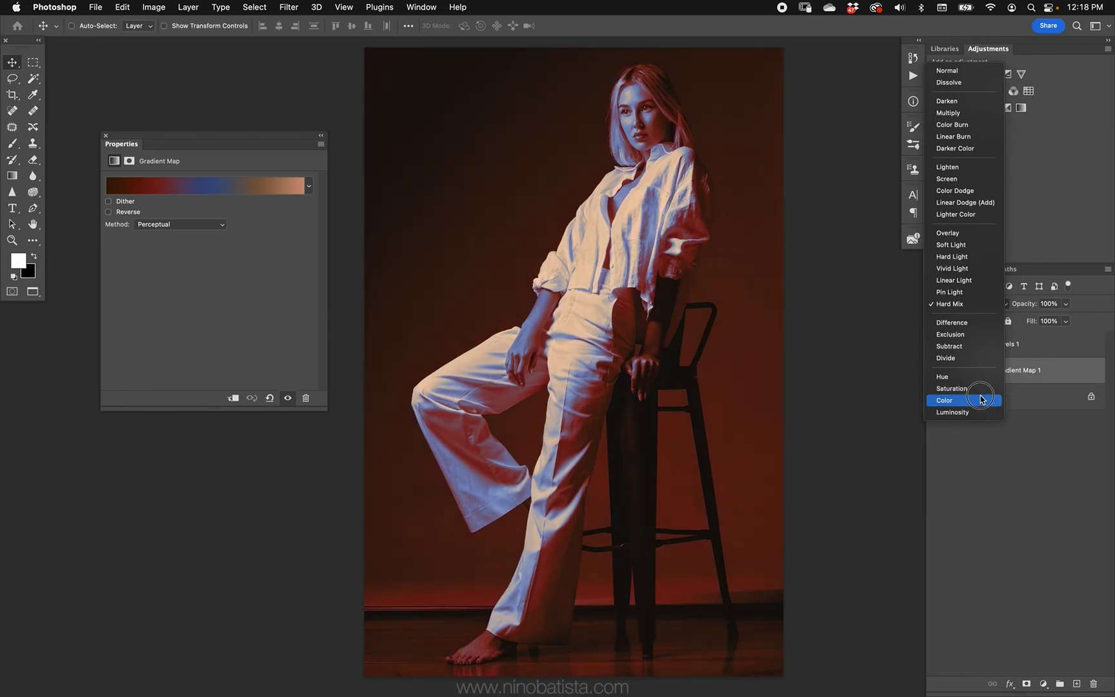
{"action": "left_click", "coordinate": [984, 405]}
{"action": "key", "text": "2"}
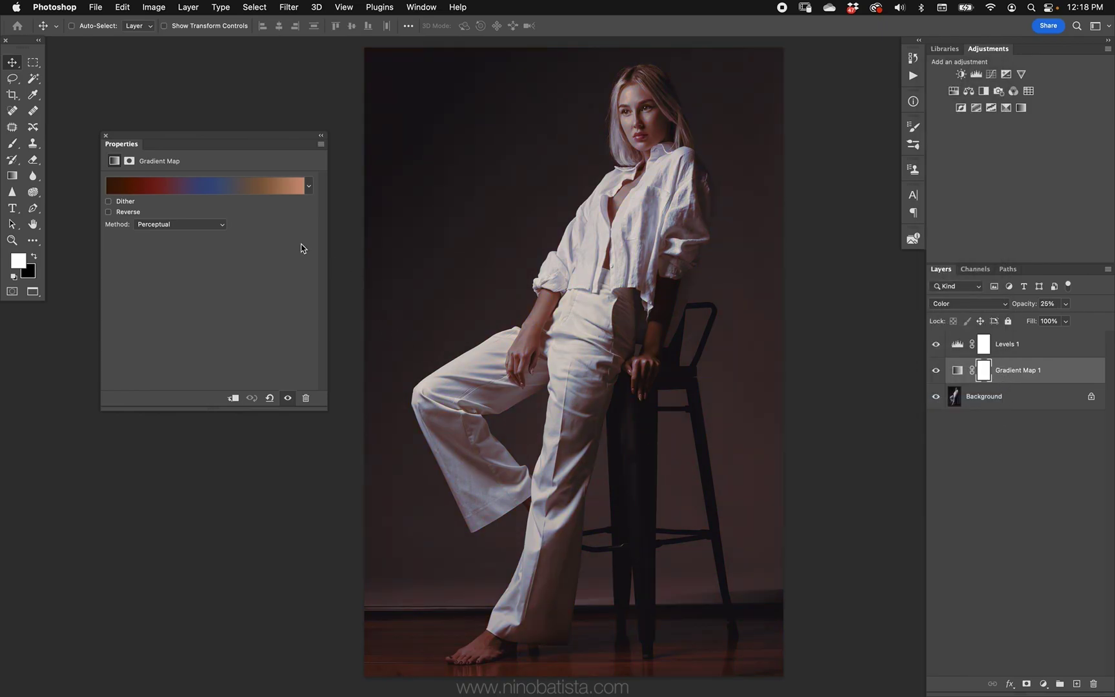
Remove the blue stop from the Gradient Map's gradient and place the brown stop at location 68
{"action": "left_click", "coordinate": [256, 190]}
{"action": "left_click", "coordinate": [930, 415]}
{"action": "left_click_drag", "start_coordinate": [930, 416], "coordinate": [892, 424]}
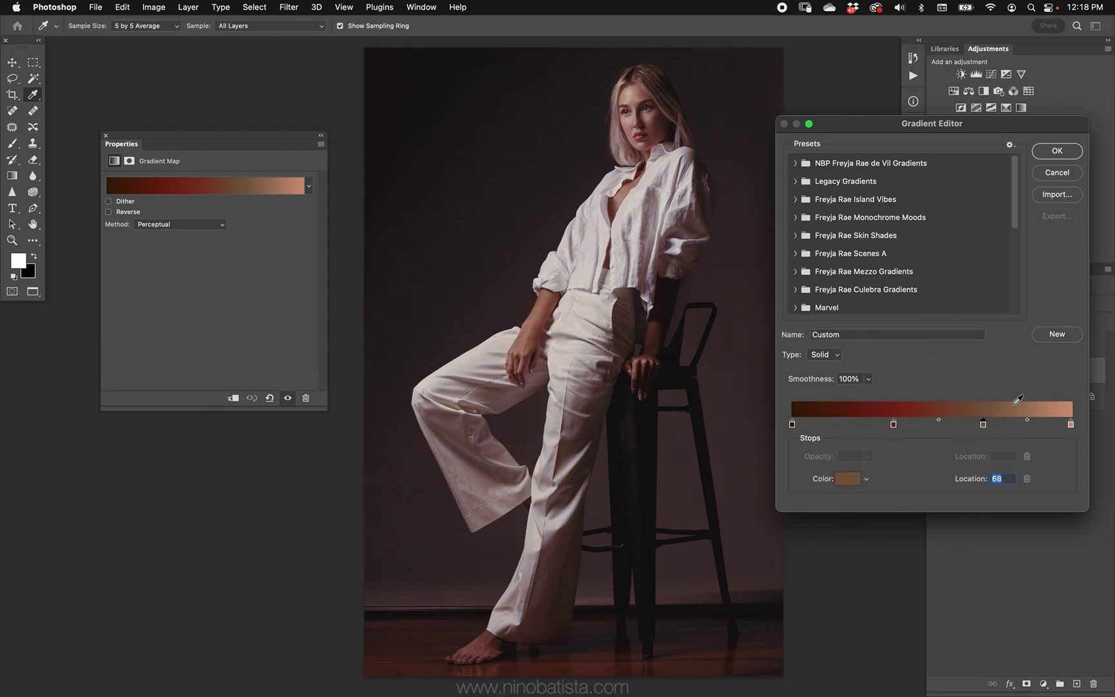
{"action": "left_click", "coordinate": [1057, 151]}
Hide the Levels layer and compare the portrait with and without the Gradient Map layer
{"action": "left_click", "coordinate": [1007, 345]}
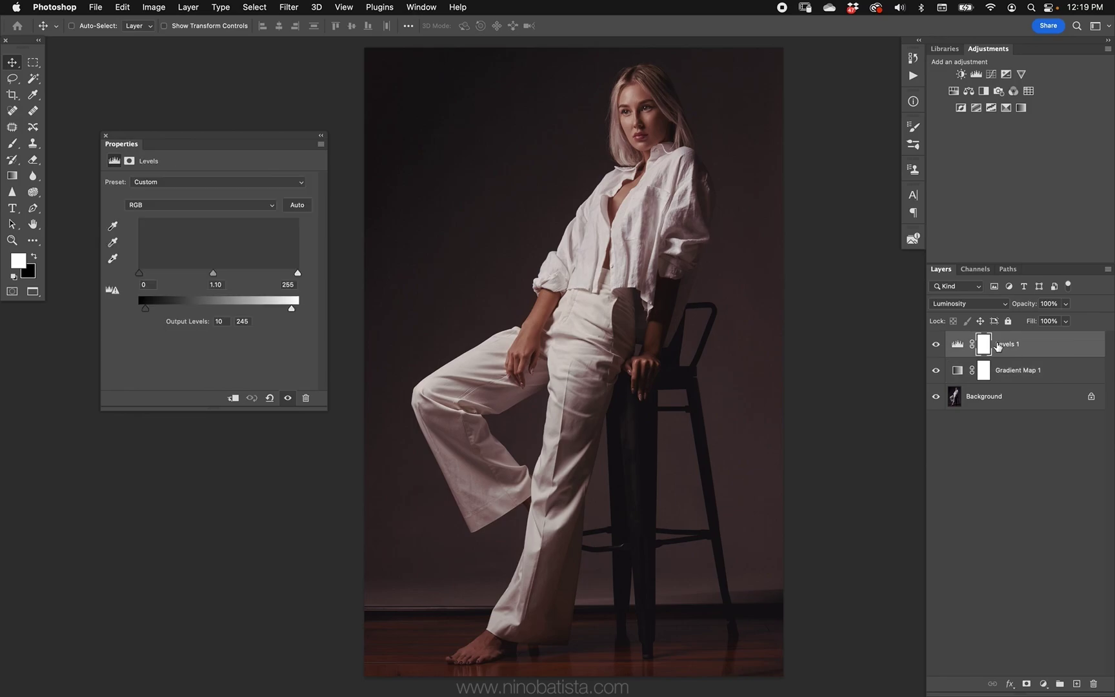
{"action": "key", "text": "super+comma"}
{"action": "left_click", "coordinate": [1067, 371]}
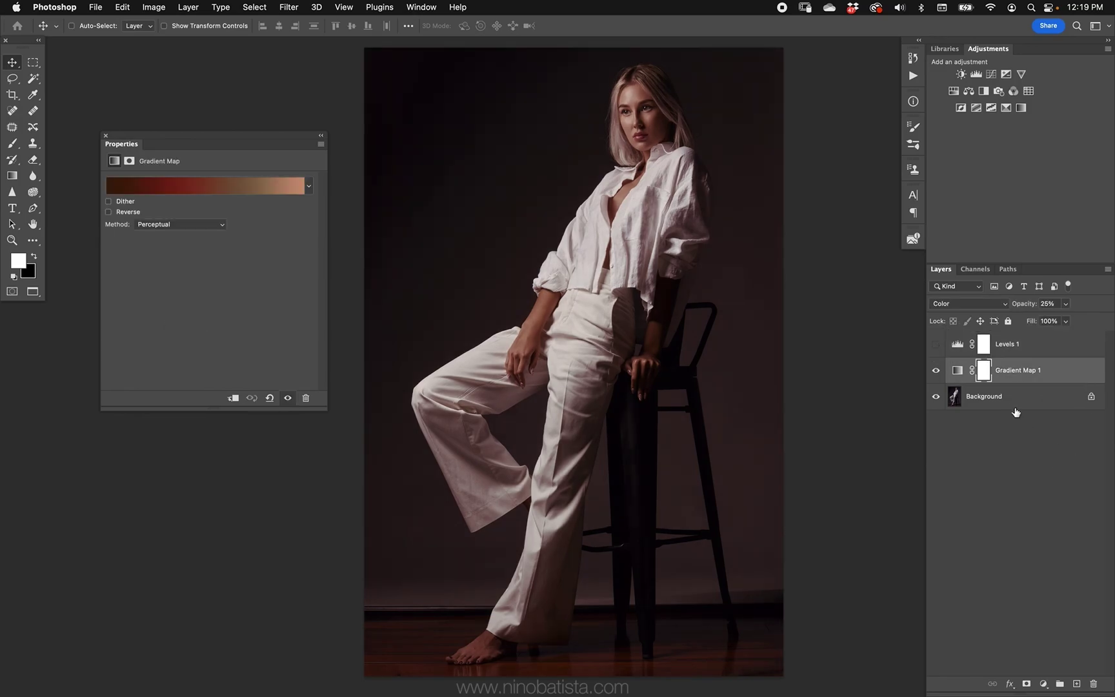
{"action": "left_click", "coordinate": [935, 370]}
{"action": "left_click", "coordinate": [935, 370]}
Add a Color Balance layer above the Gradient Map with Shadows set to -12 Cyan-Red and +8 Yellow-Blue
{"action": "left_click", "coordinate": [1043, 684]}
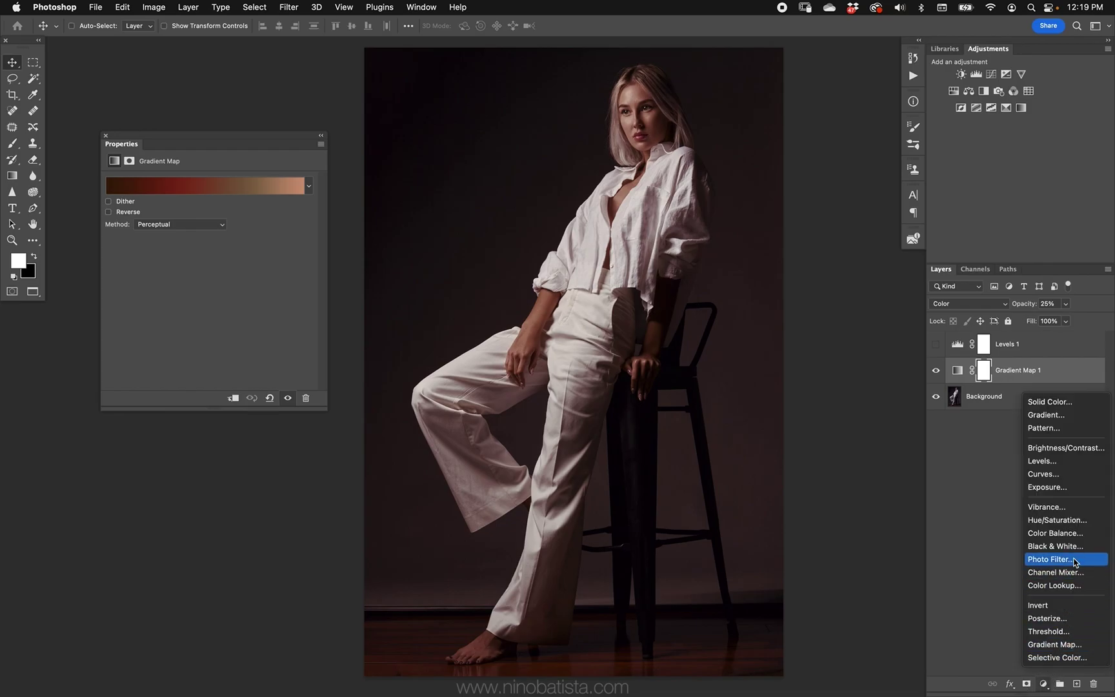
{"action": "left_click", "coordinate": [1071, 533]}
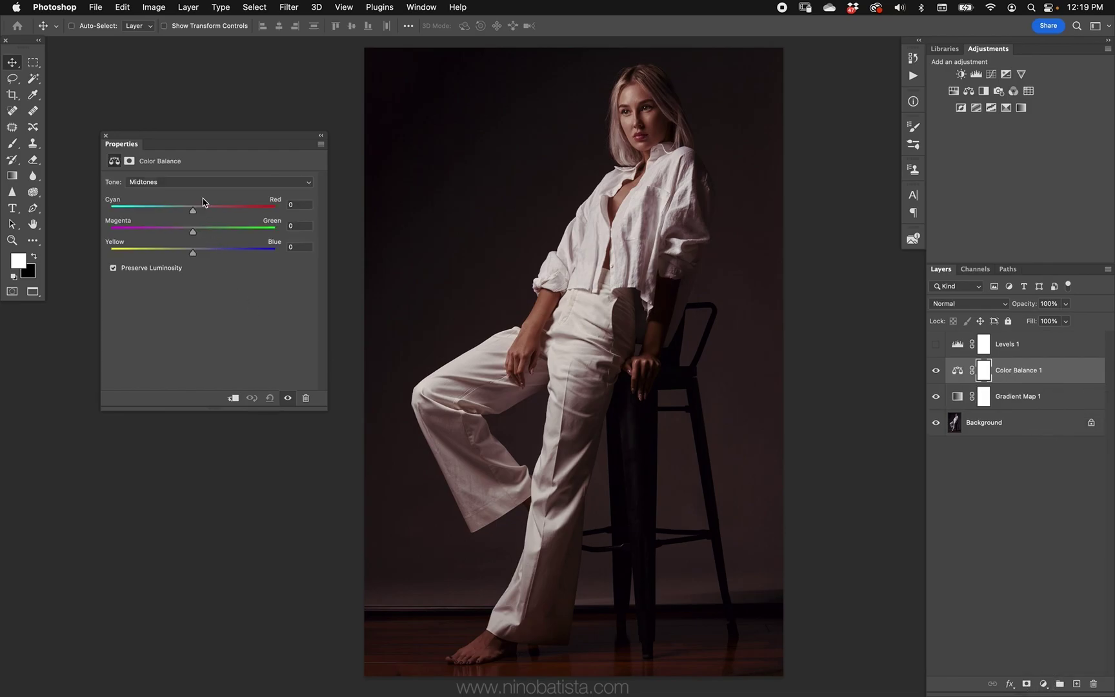
{"action": "left_click", "coordinate": [206, 188]}
{"action": "left_click", "coordinate": [207, 172]}
{"action": "left_click", "coordinate": [207, 251]}
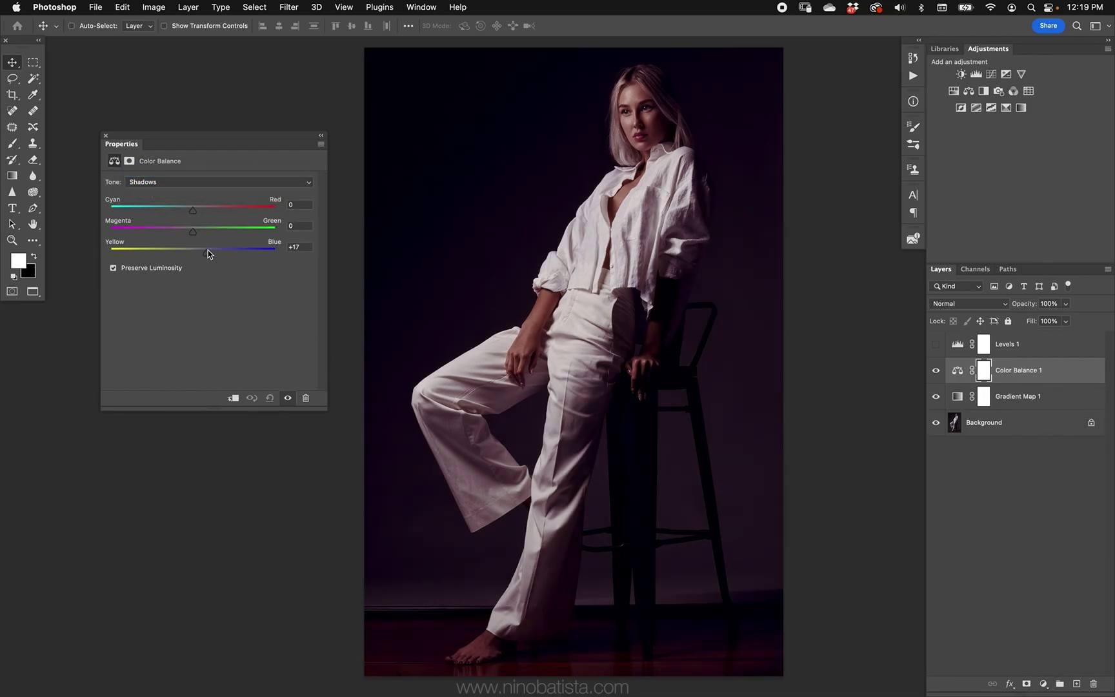
{"action": "left_click_drag", "start_coordinate": [207, 256], "coordinate": [200, 254]}
{"action": "left_click_drag", "start_coordinate": [192, 210], "coordinate": [184, 211]}
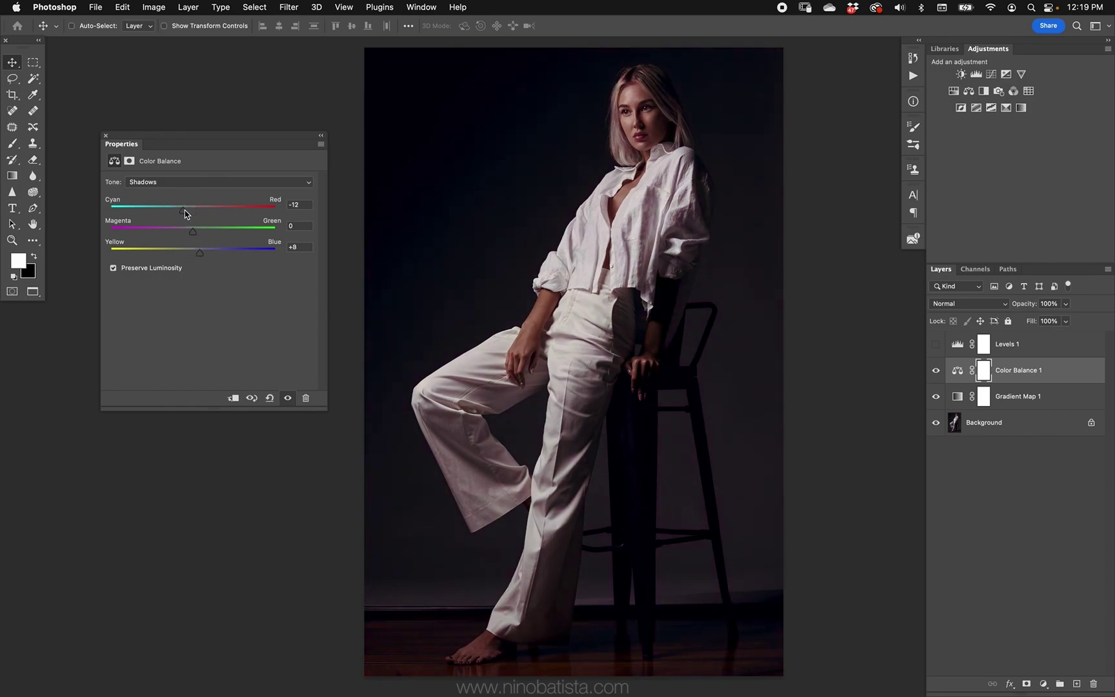
Show the Levels layer again and set its opacity to 60%
{"action": "left_click", "coordinate": [935, 344]}
{"action": "left_click", "coordinate": [1019, 343]}
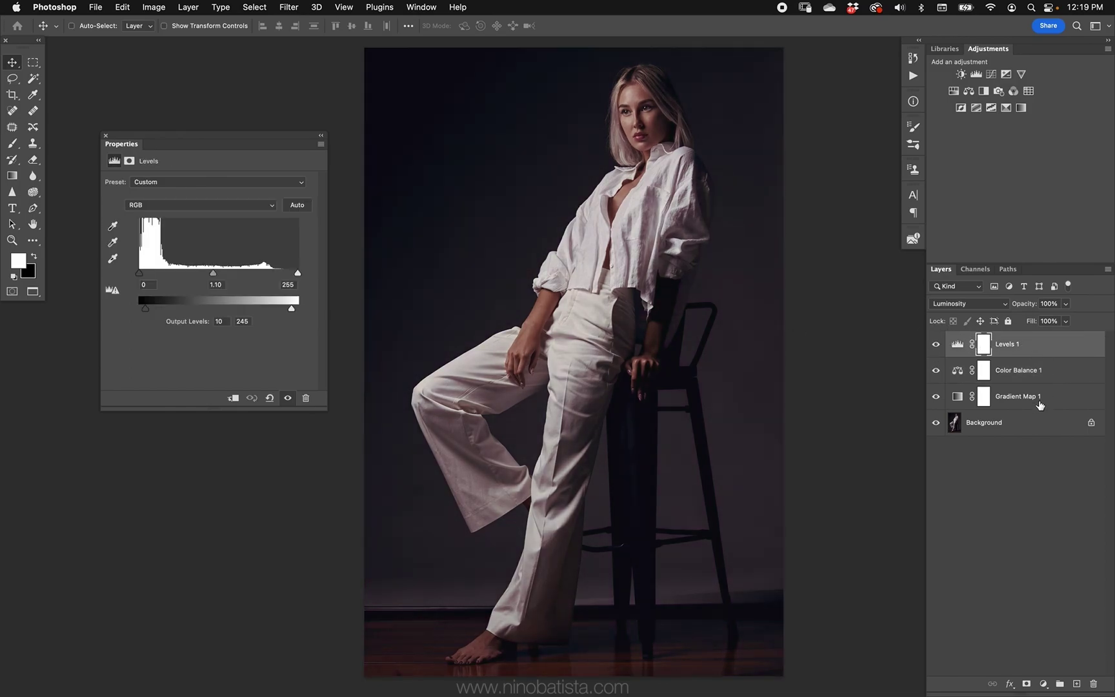
{"action": "key", "text": "6"}
Compare the full grade with the original portrait and set the Gradient Map layer's opacity to 30%
{"action": "left_click", "coordinate": [939, 424], "text": "alt"}
{"action": "left_click", "coordinate": [940, 423], "text": "alt"}
{"action": "left_click", "coordinate": [1000, 398]}
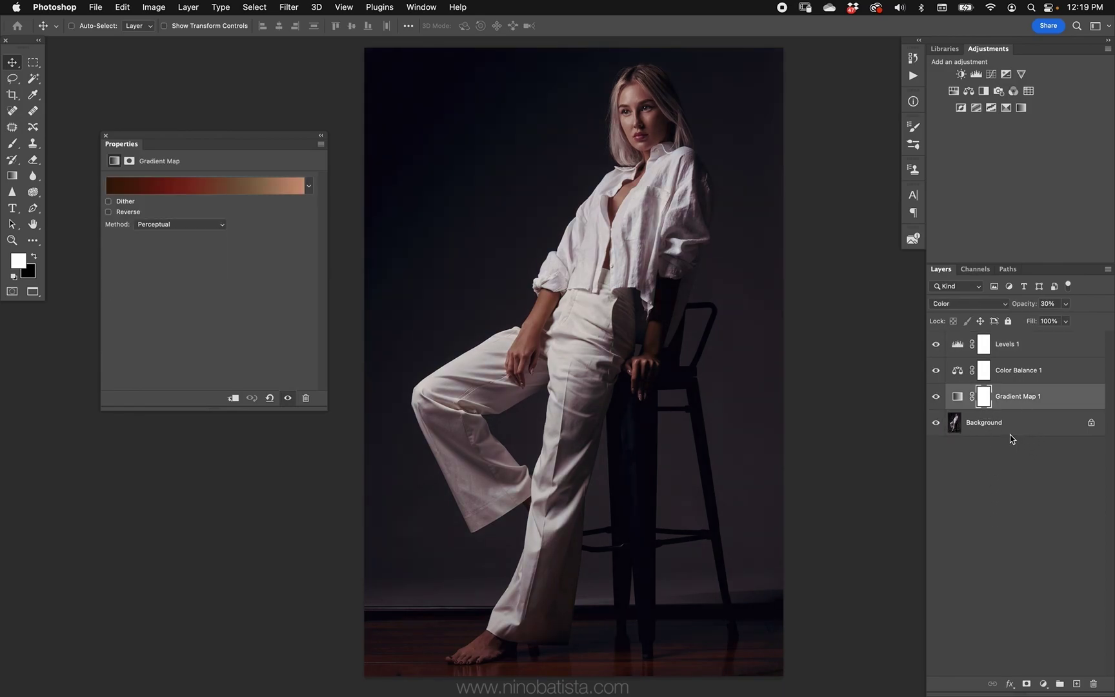